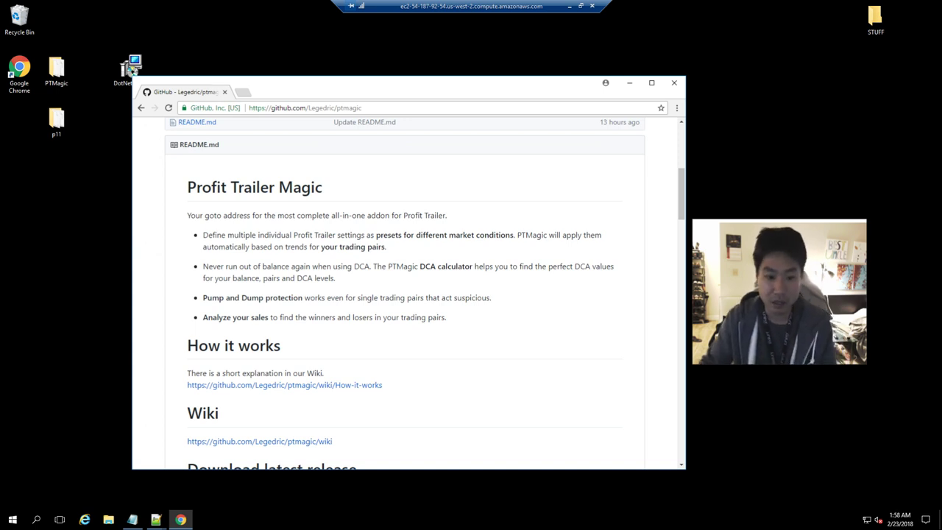
Step: View the PTMagic releases page linked from the repository README and return to the README
scroll(448, 346, down, 3)
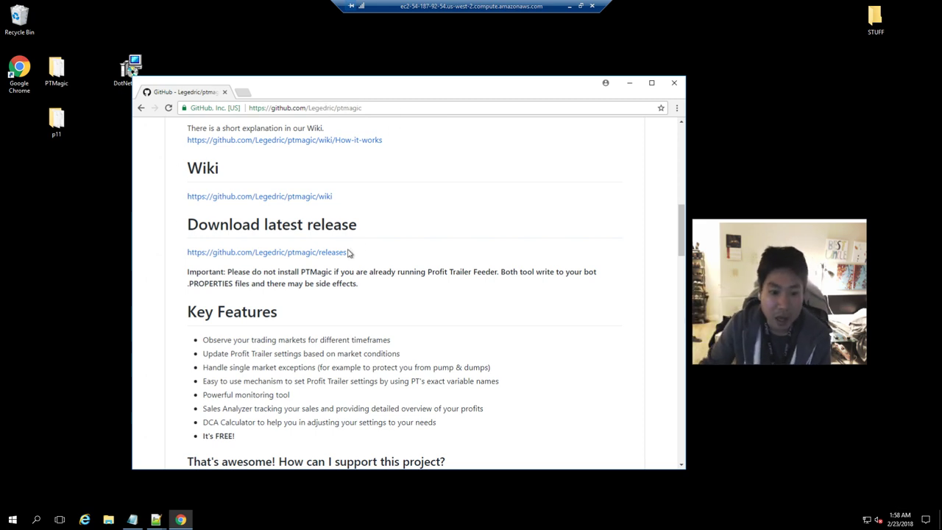
scroll(349, 253, down, 1)
click(298, 208)
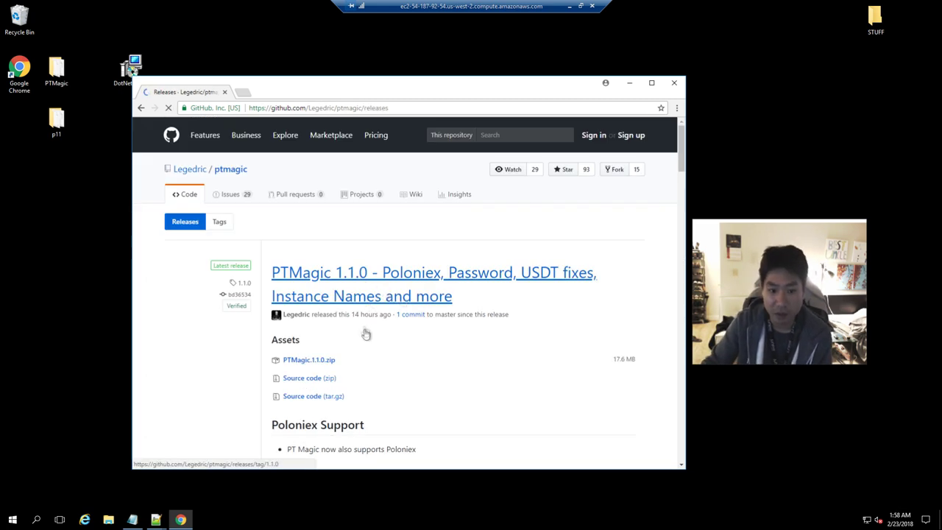
click(142, 108)
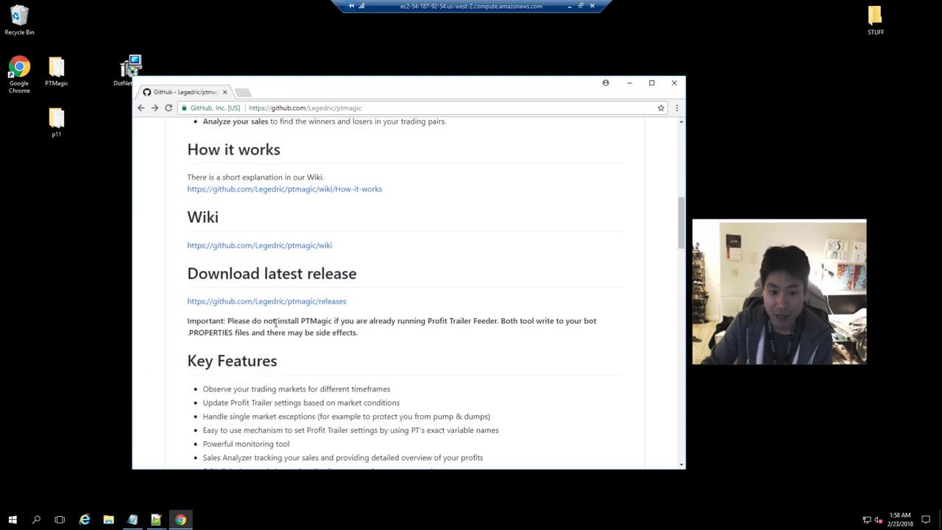
Step: Open the project wiki and its Windows setup guide at the Windows Server Hosting download instructions
click(228, 246)
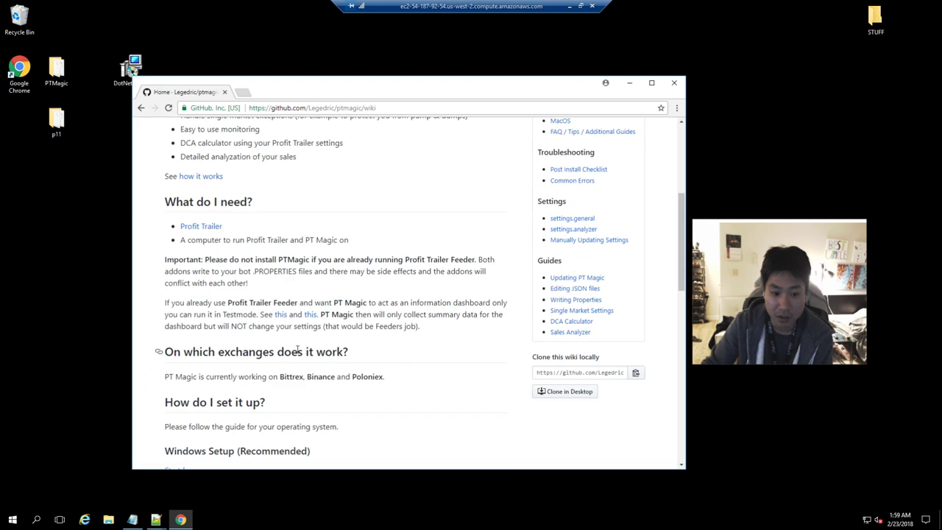
scroll(298, 351, down, 2)
click(185, 329)
scroll(390, 351, down, 2)
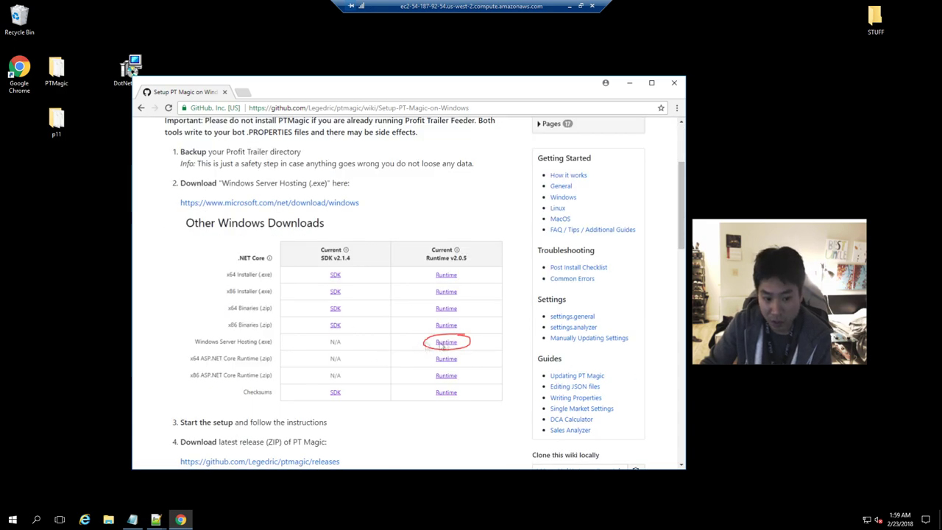
Step: Move the browser window clear of the desktop icons and place the DotNetCore hosting installer beside the PTMagic folder
drag(302, 90, 318, 87)
drag(132, 68, 94, 71)
Step: Open Microsoft's .NET download page from the setup guide and examine the Windows Server Hosting and .NET Framework entries
scroll(348, 359, down, 2)
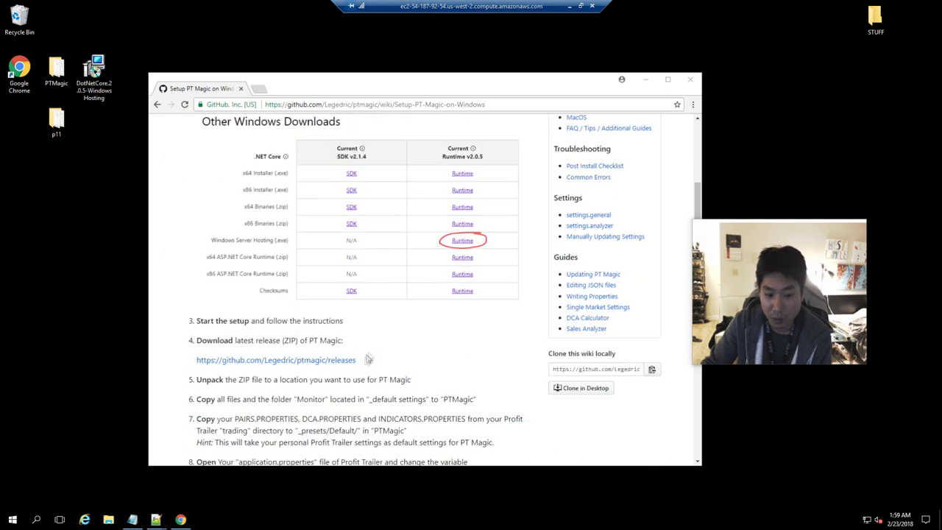
scroll(324, 364, up, 1)
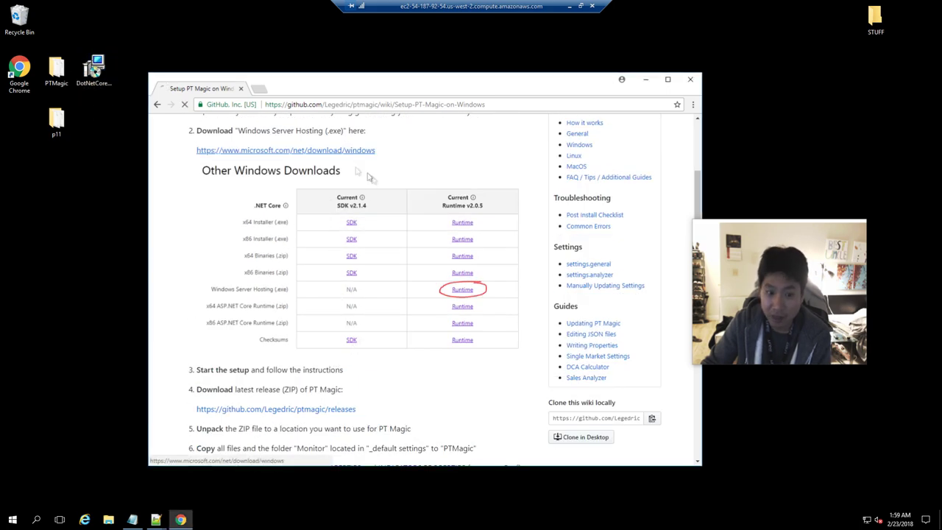
click(339, 150)
scroll(454, 342, down, 2)
scroll(454, 342, down, 5)
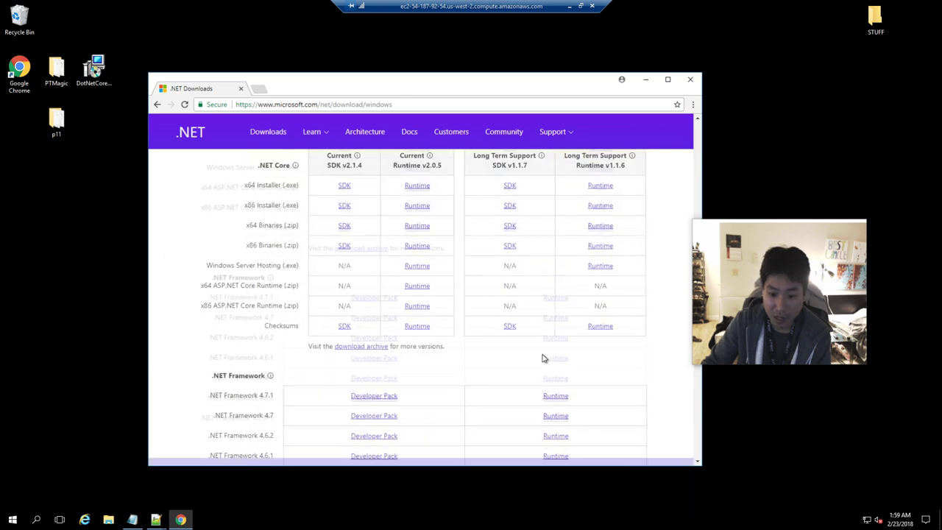
drag(178, 390, 273, 376)
click(230, 374)
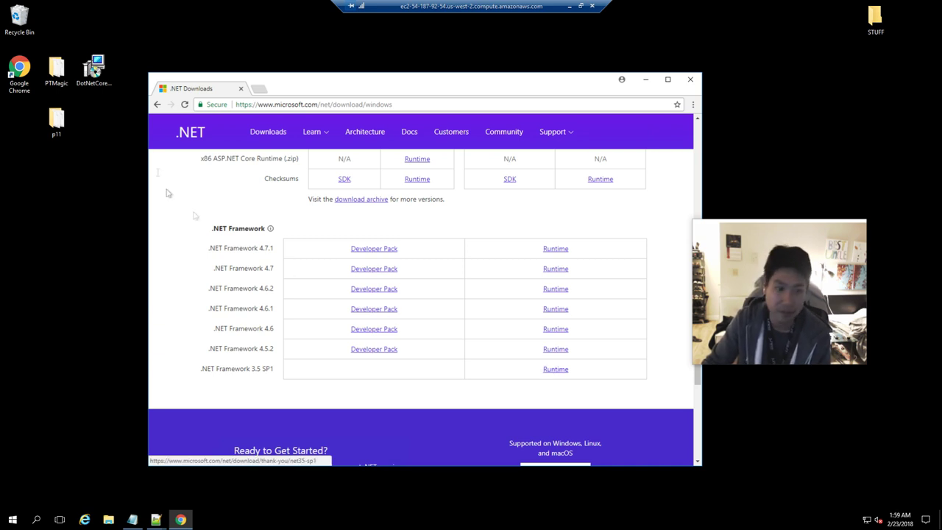
click(95, 73)
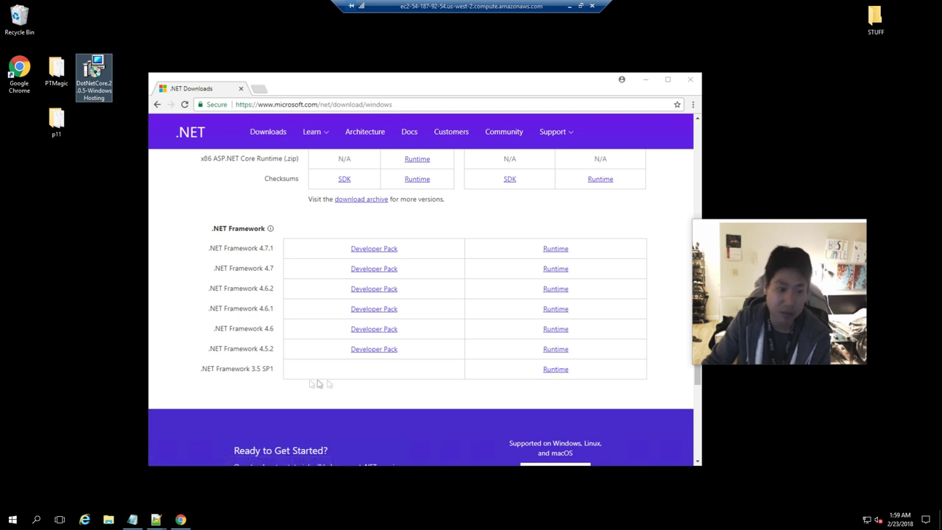
click(96, 363)
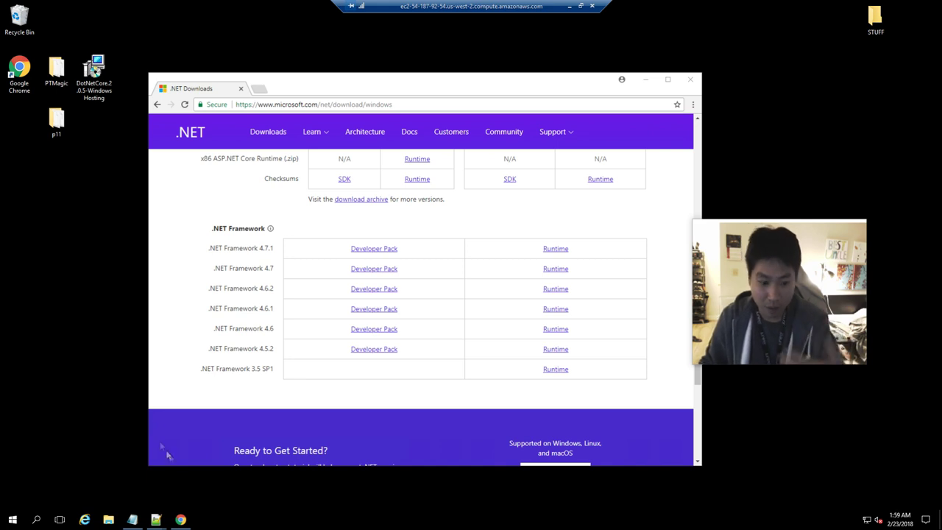
Step: Open Server Manager and start the Add Roles and Features Wizard
click(13, 520)
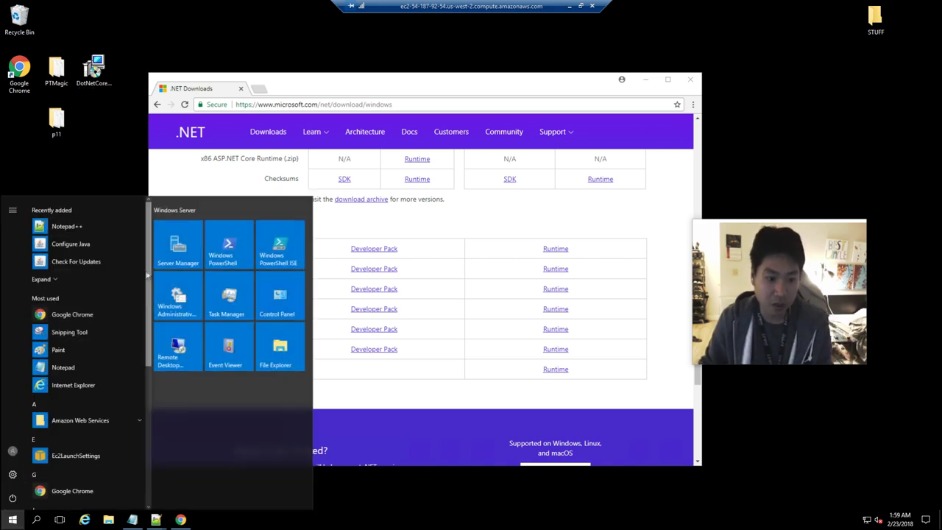
click(185, 254)
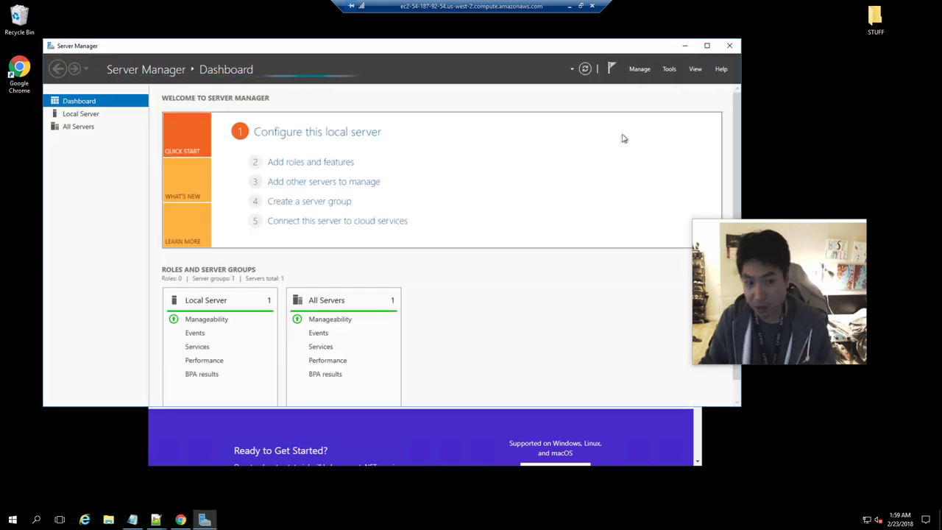
click(641, 69)
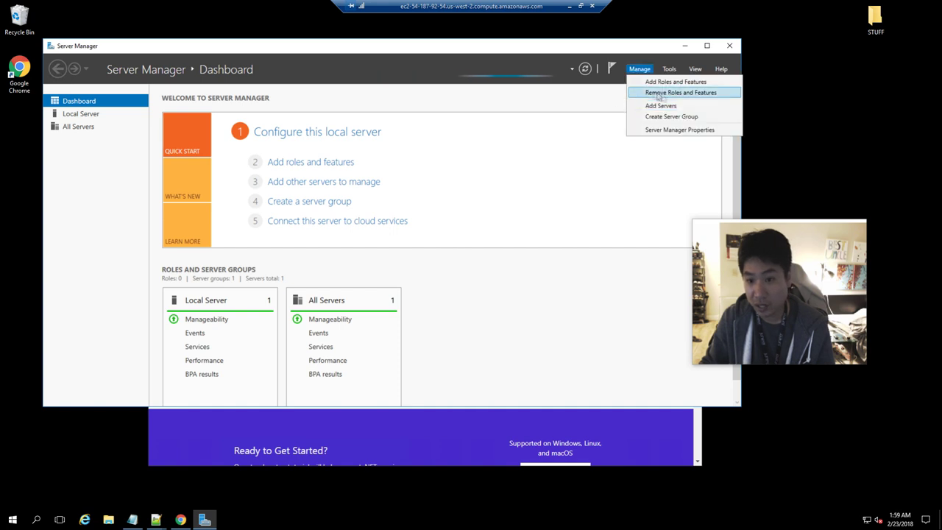
click(654, 84)
click(551, 296)
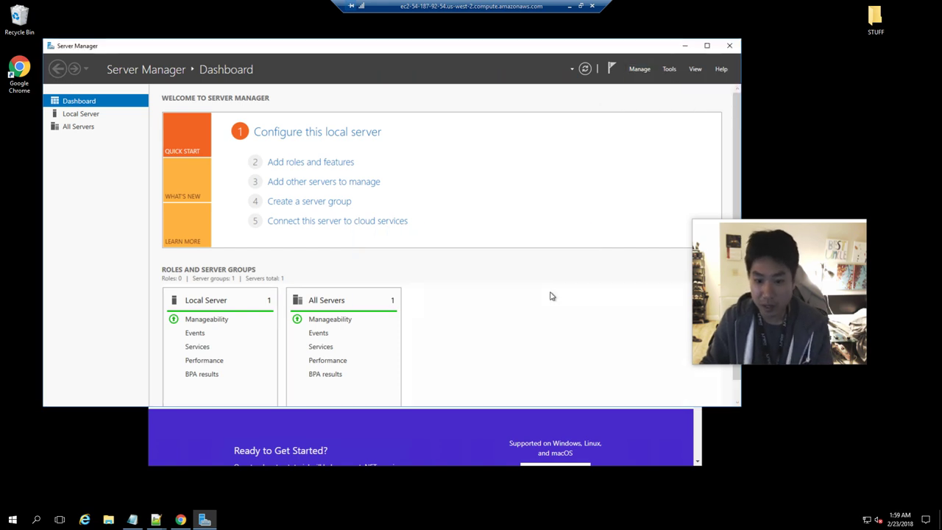
drag(584, 47, 574, 110)
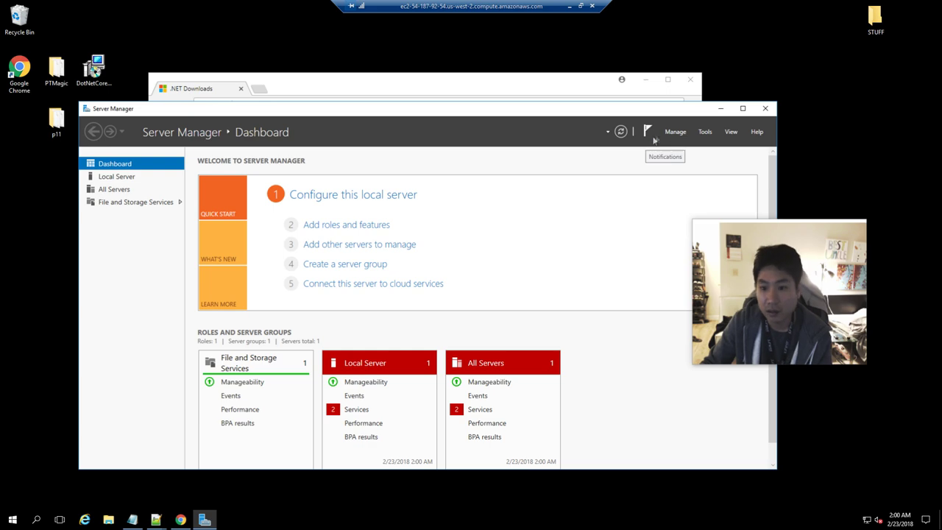
click(676, 132)
click(695, 145)
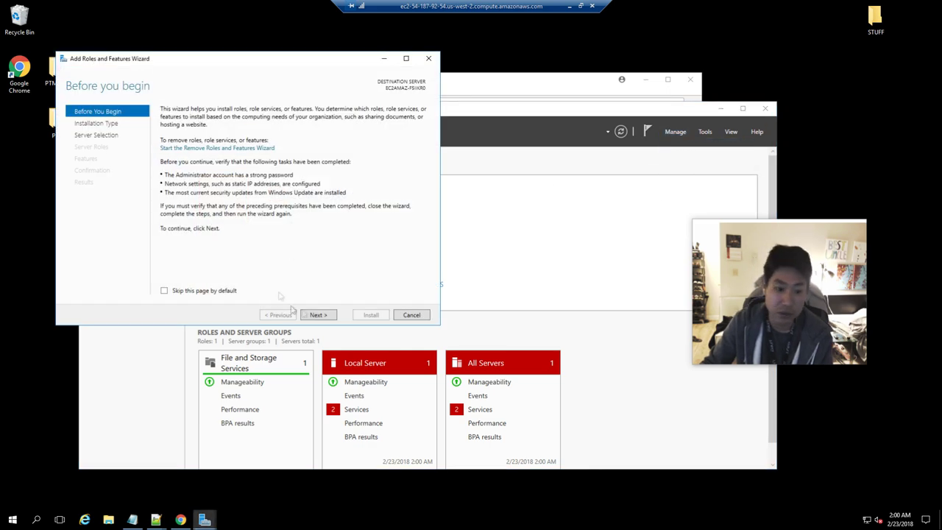
Step: Check the .NET Framework 3.5, .NET Framework 4.6 and WCF Services entries on the wizard's Features page, and cancel the wizard
click(318, 315)
click(318, 315)
click(318, 315)
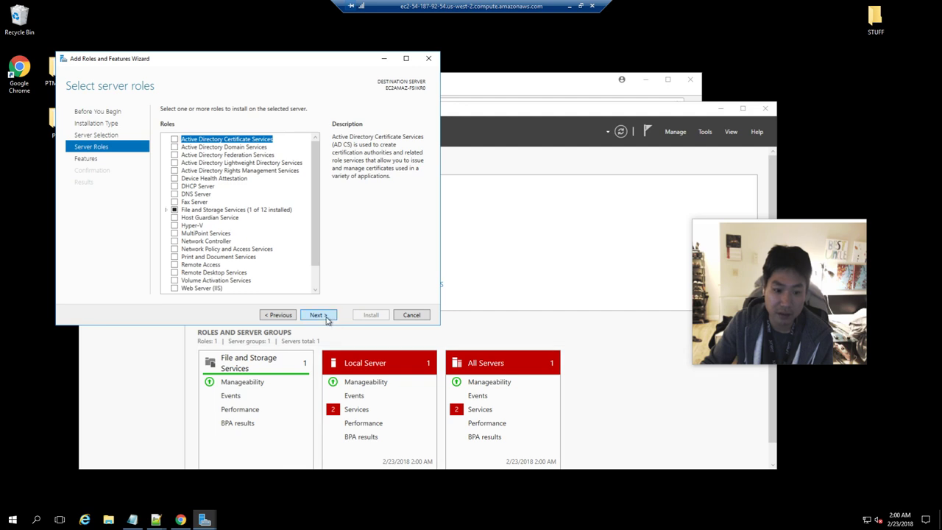
click(318, 315)
click(166, 139)
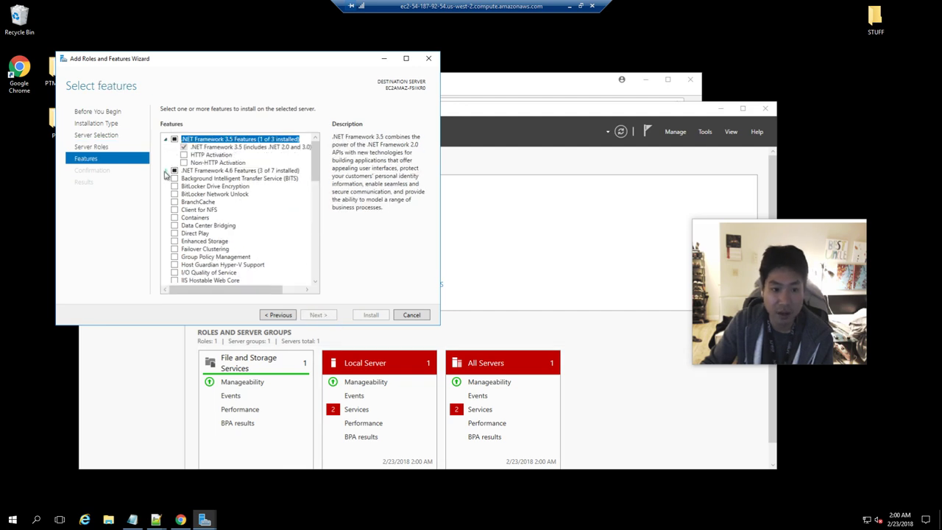
click(166, 171)
click(175, 194)
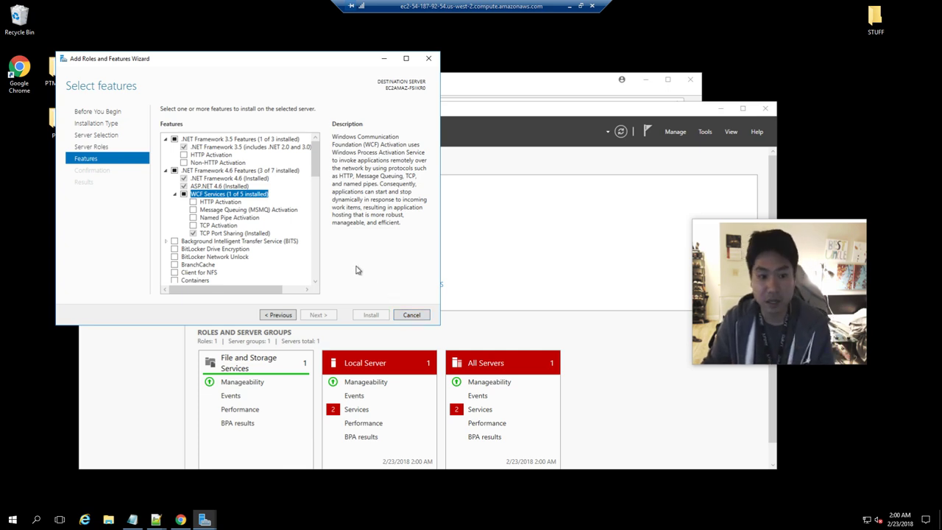
click(411, 315)
click(93, 74)
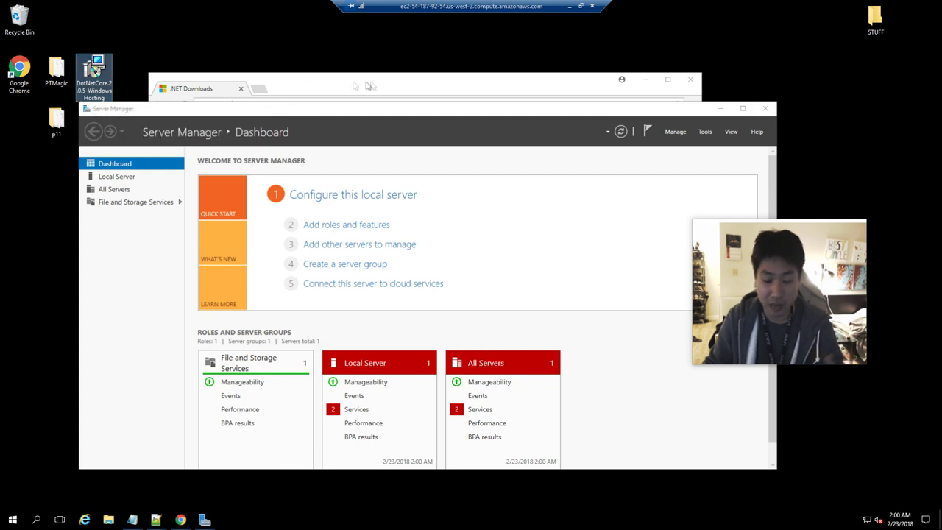
Step: Open the "_default settings" folder inside the PTMagic 1.1.0 download in File Explorer
click(111, 521)
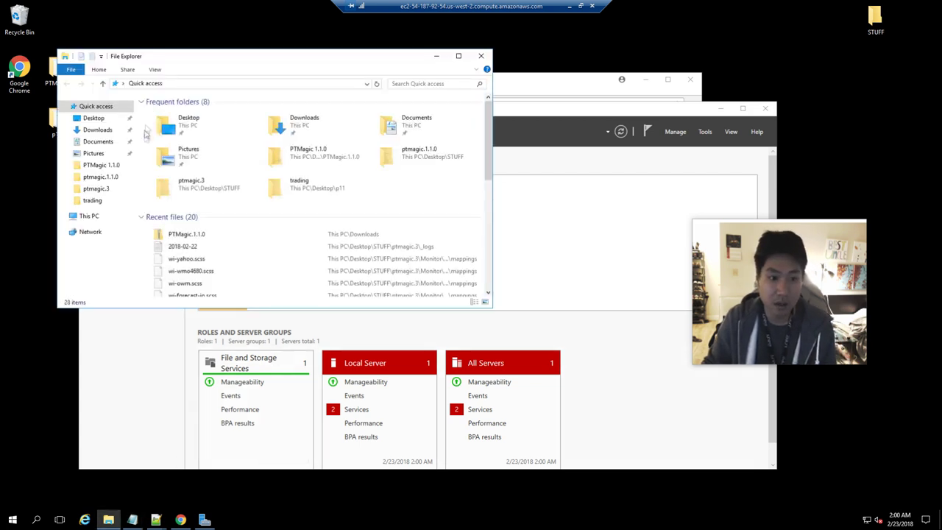
click(97, 130)
double_click(181, 123)
double_click(177, 115)
click(181, 116)
double_click(180, 116)
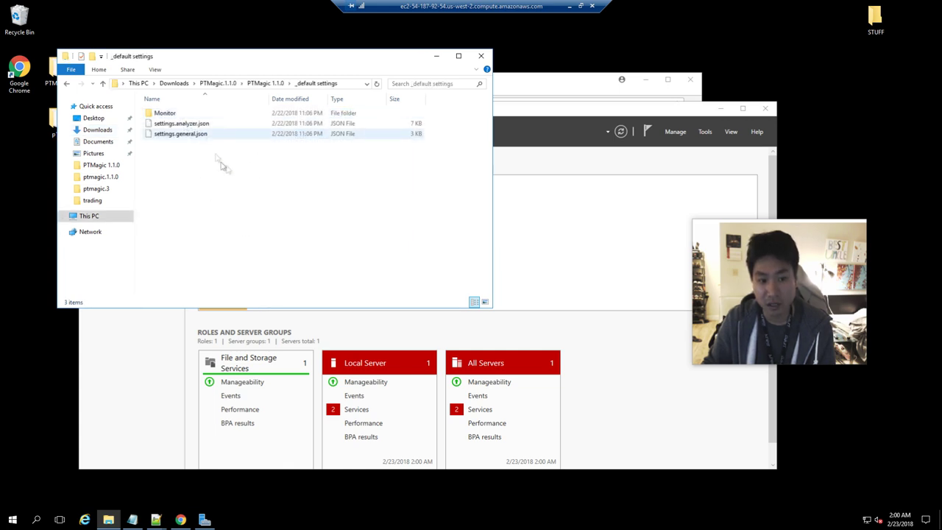
Step: Try to copy the Monitor folder and both settings JSON files into the desktop PTMagic folder, cancelling at the file replacement prompt
key(ctrl+a)
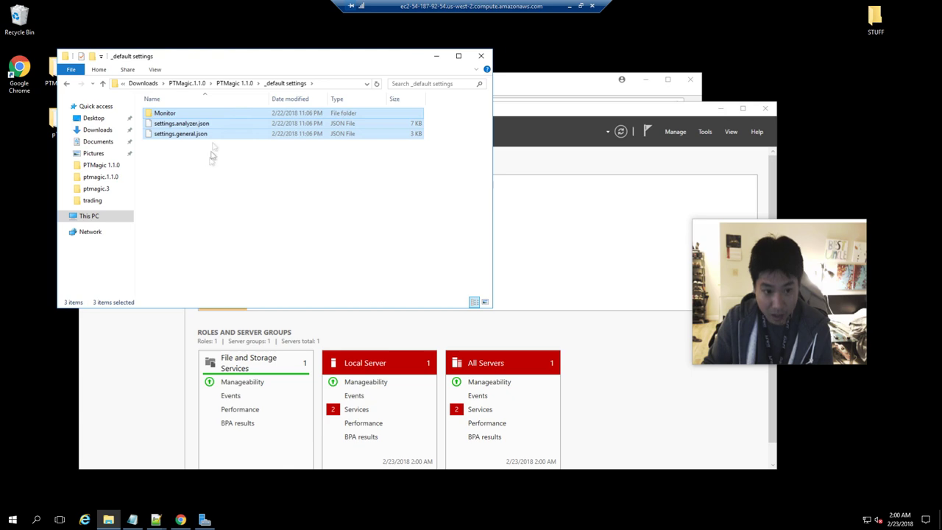
drag(214, 59, 395, 78)
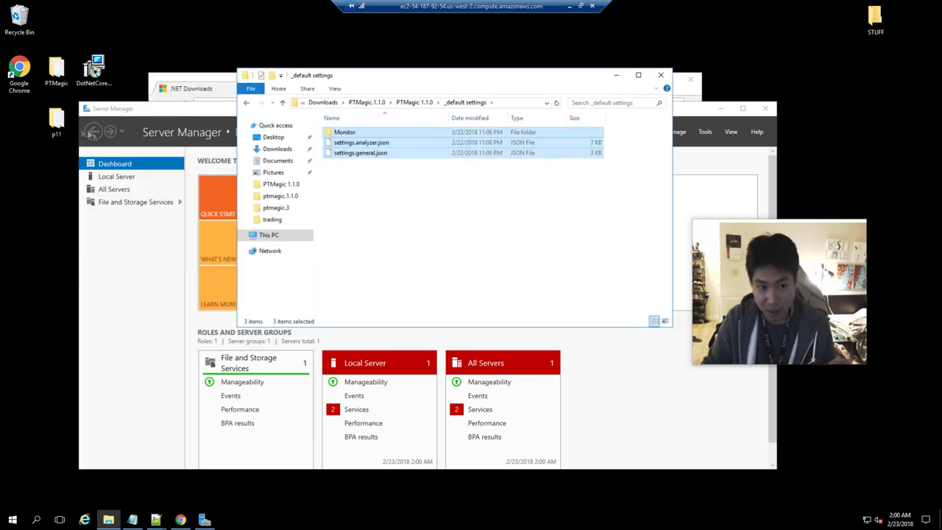
drag(136, 111, 163, 174)
double_click(56, 70)
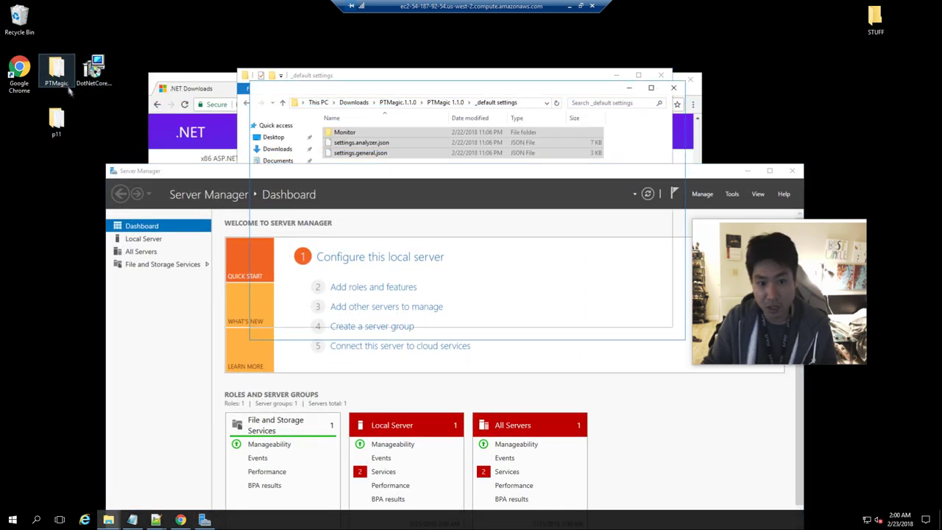
right_click(638, 265)
click(655, 332)
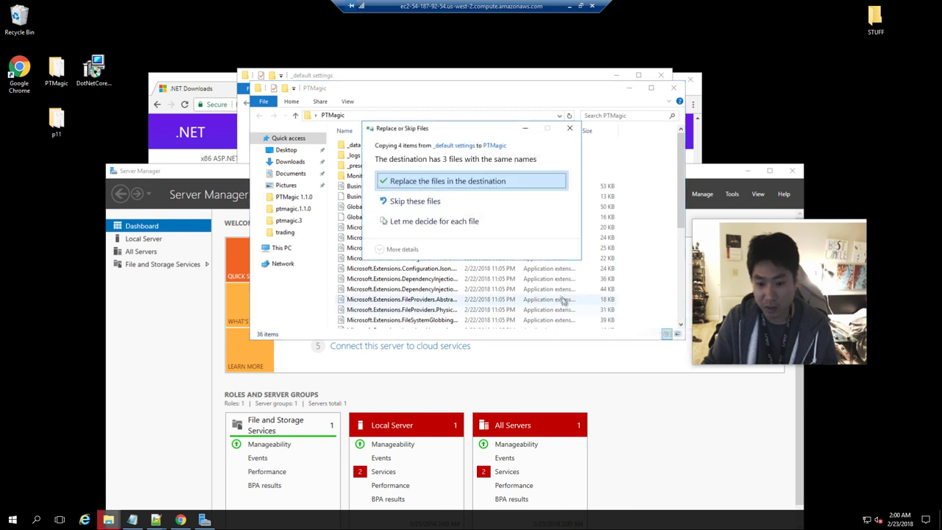
click(570, 128)
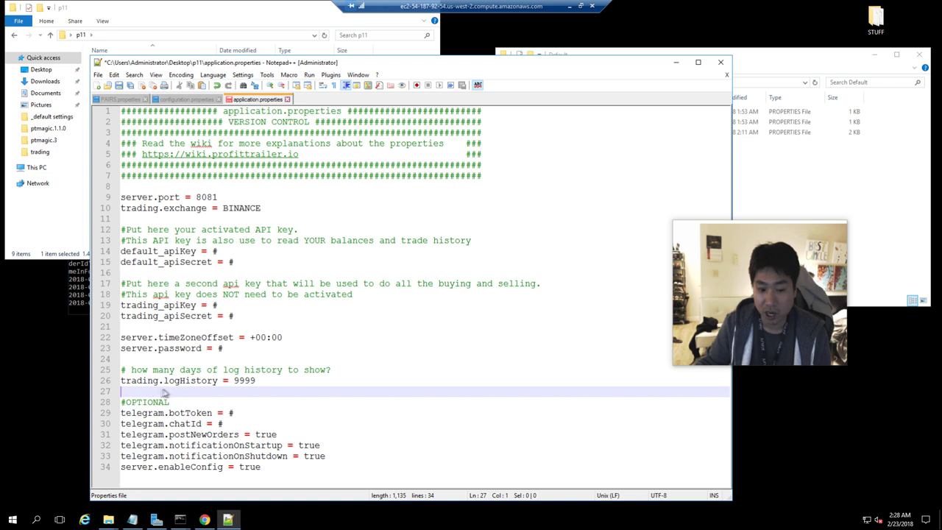
Step: Examine the trading.logHistory = 9999 setting in application.properties and locate that file in the p11 folder
click(242, 381)
drag(258, 381, 110, 381)
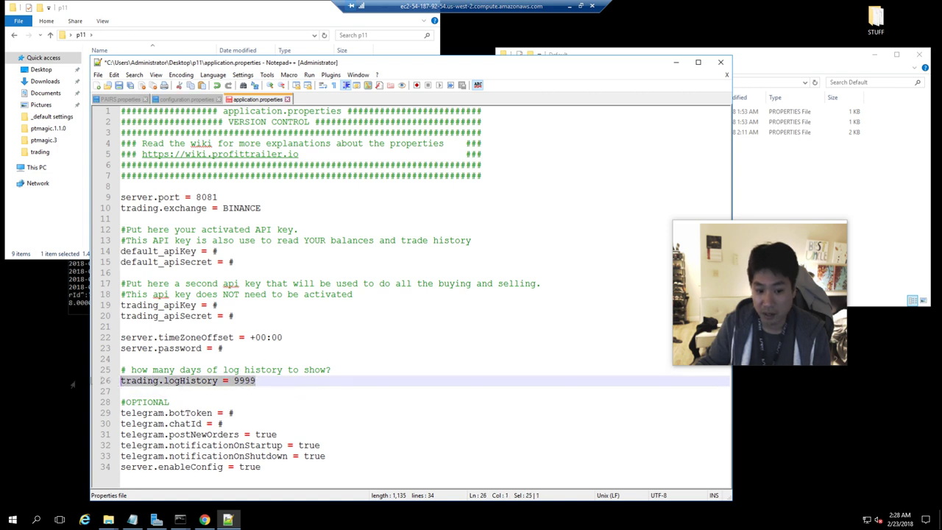
click(174, 25)
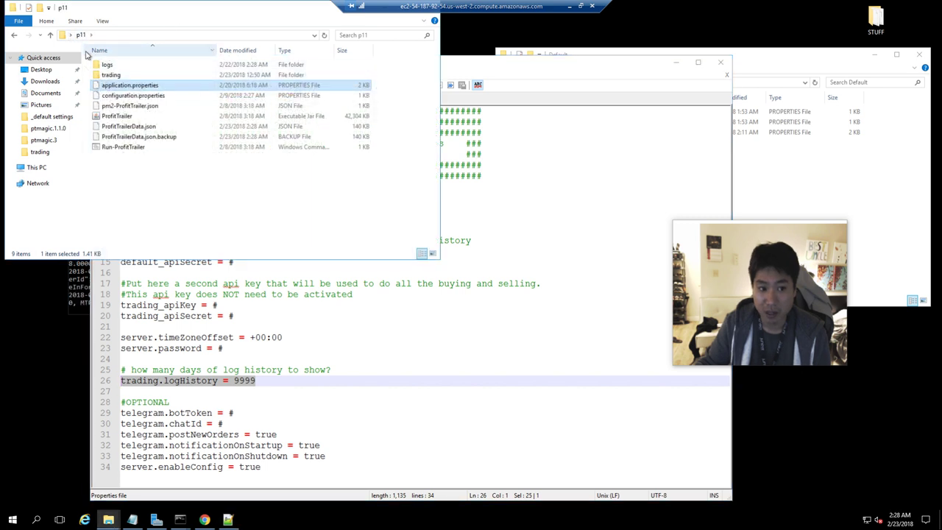
right_click(138, 89)
click(177, 105)
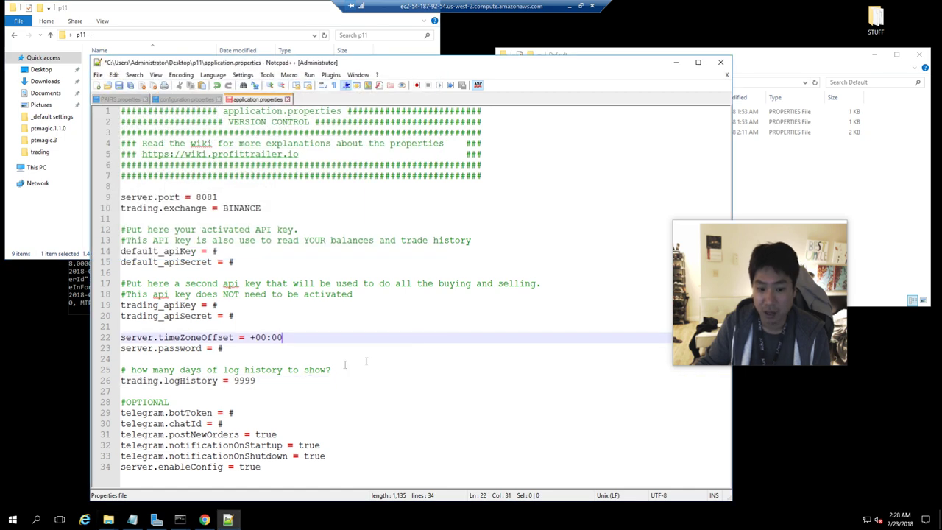
drag(280, 382, 120, 370)
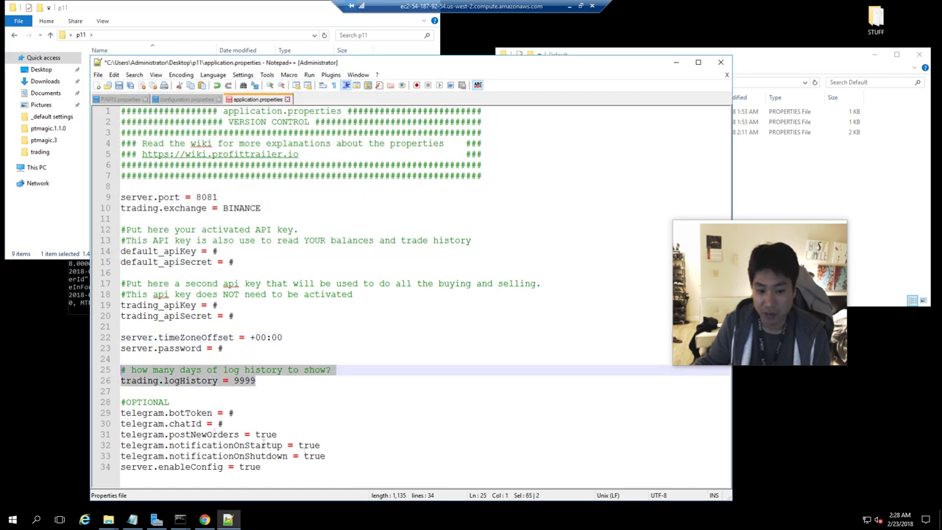
click(244, 382)
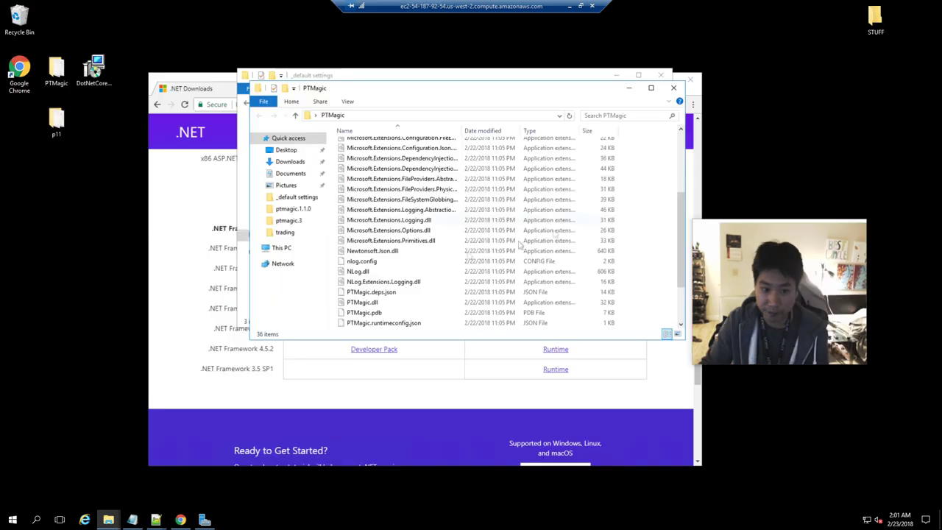
Step: Open the desktop PTMagic folder's settings.general.json in Notepad++ and close the .NET downloads browser window
scroll(452, 304, up, 5)
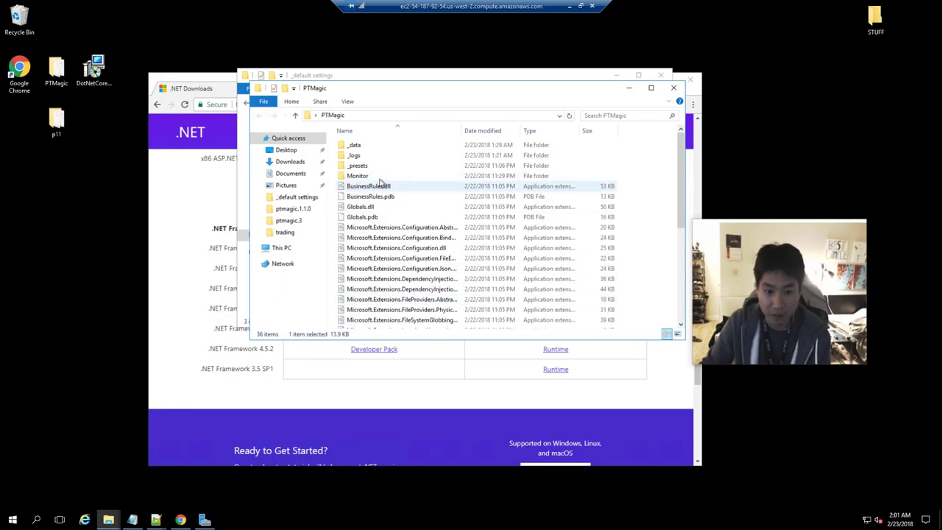
scroll(401, 243, down, 6)
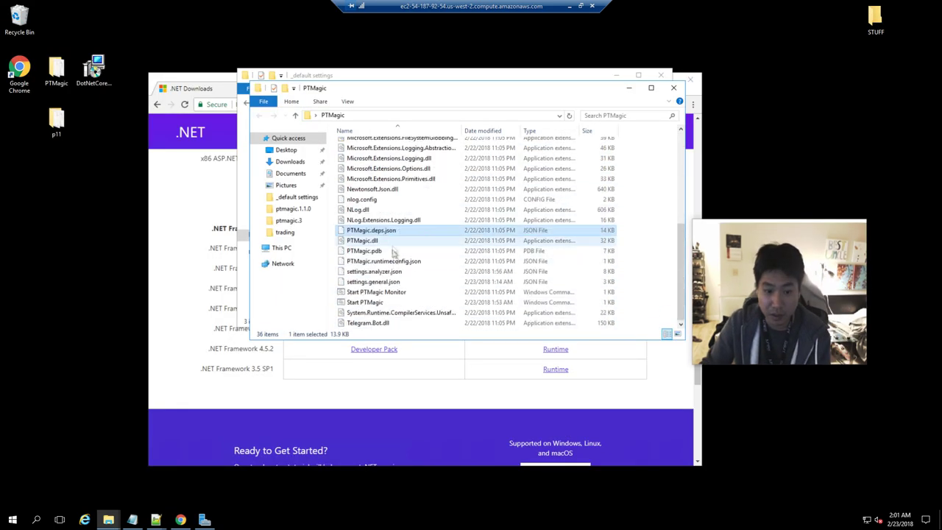
click(396, 283)
right_click(395, 284)
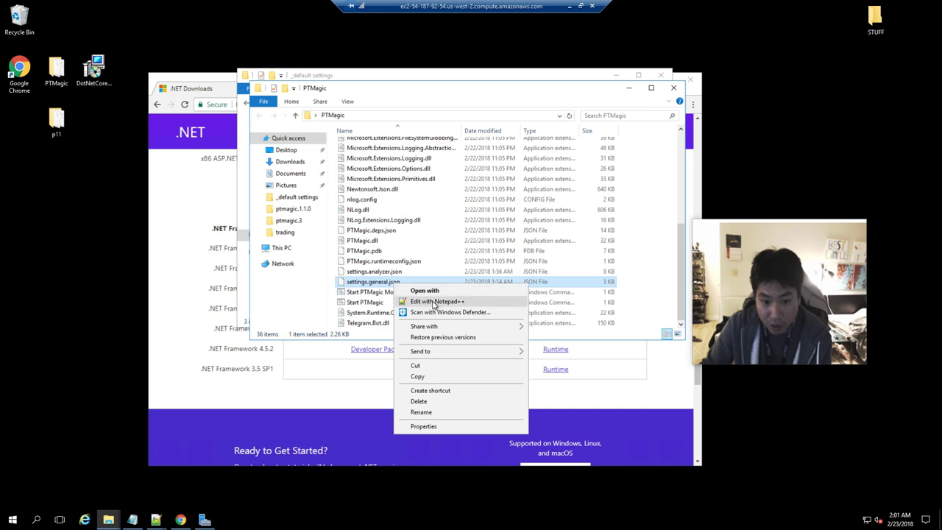
click(434, 302)
drag(437, 38, 40, 56)
drag(366, 344, 577, 434)
click(581, 445)
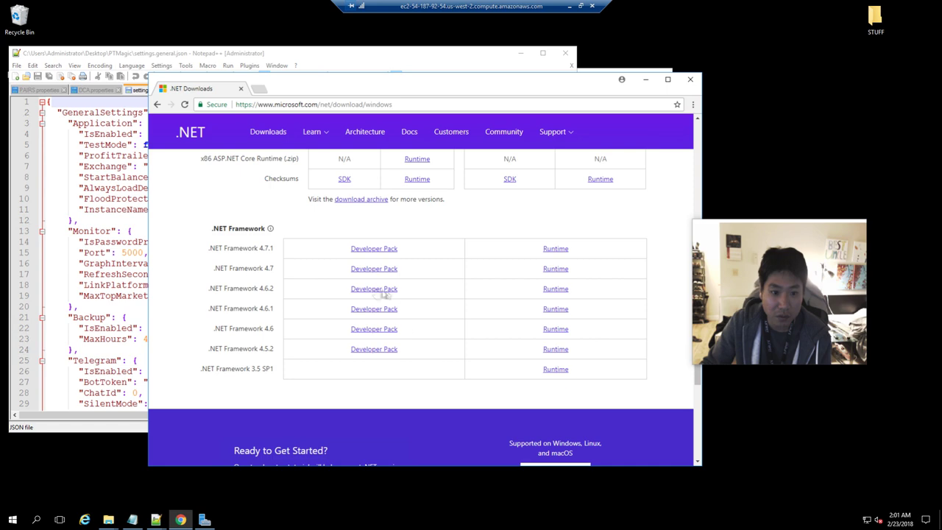
click(691, 79)
Step: Examine the ProfitTrailerPath value in settings.general.json and the double-backslash path example in its comment
drag(83, 156, 403, 156)
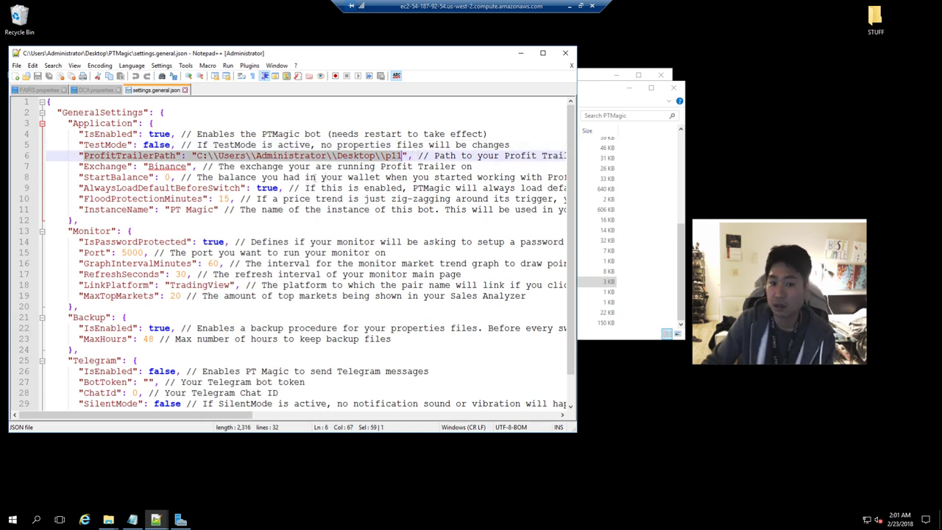
drag(403, 157, 212, 157)
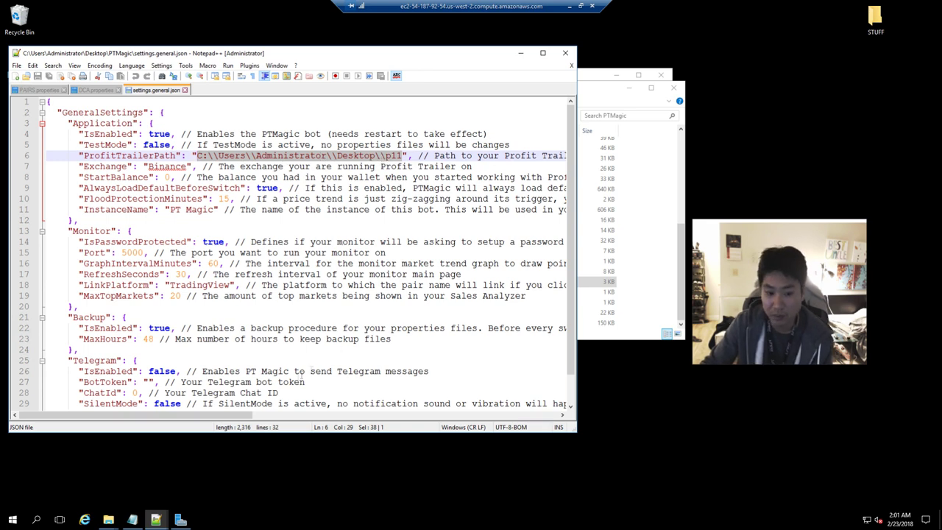
drag(239, 415, 426, 415)
drag(482, 156, 346, 156)
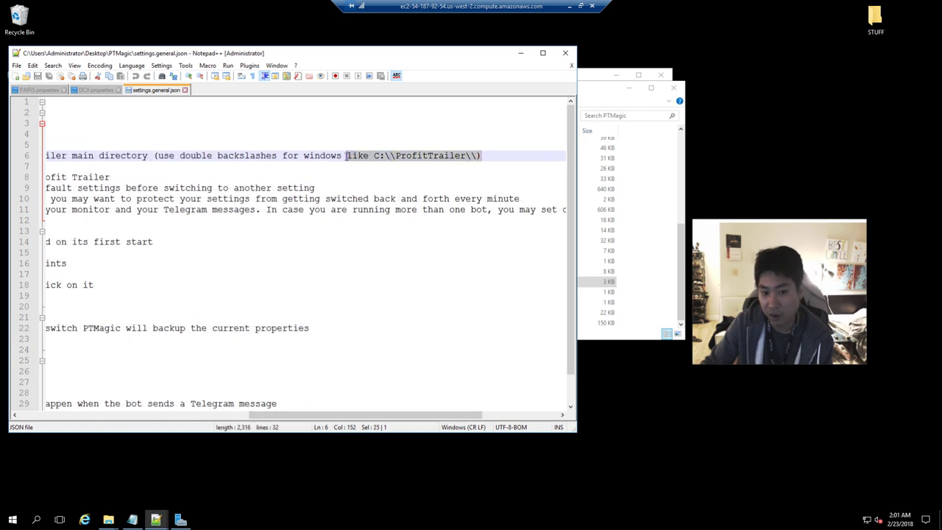
Step: Open appsettings.json from the PTMagic Monitor folder in Notepad++
click(609, 100)
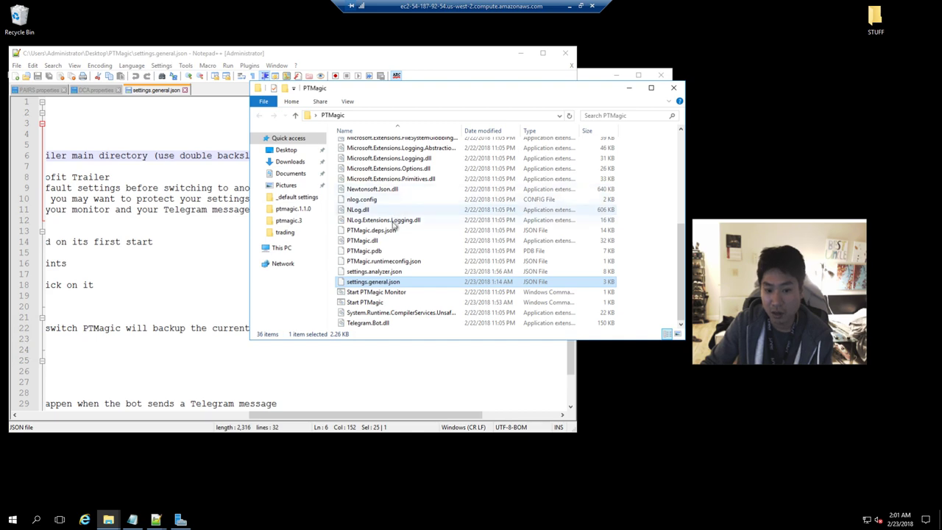
scroll(392, 226, up, 2)
scroll(388, 217, up, 3)
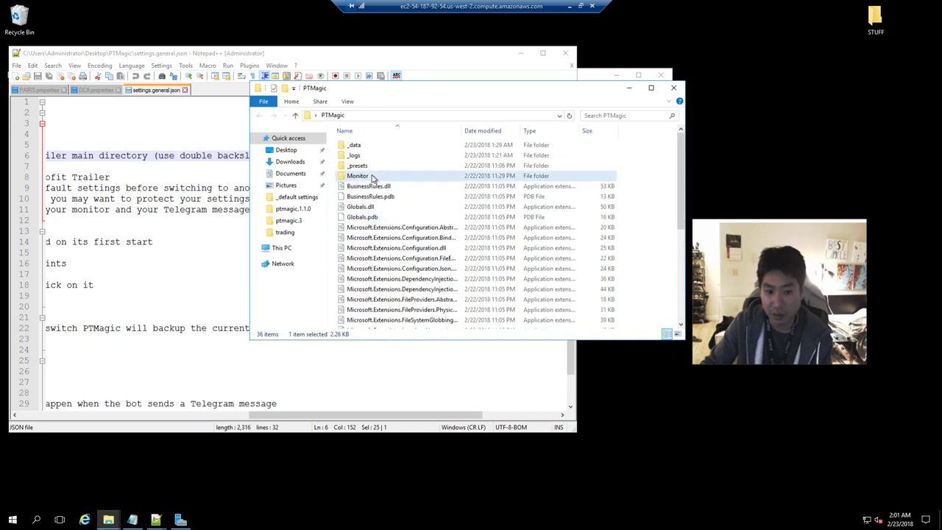
double_click(363, 176)
click(368, 156)
right_click(372, 157)
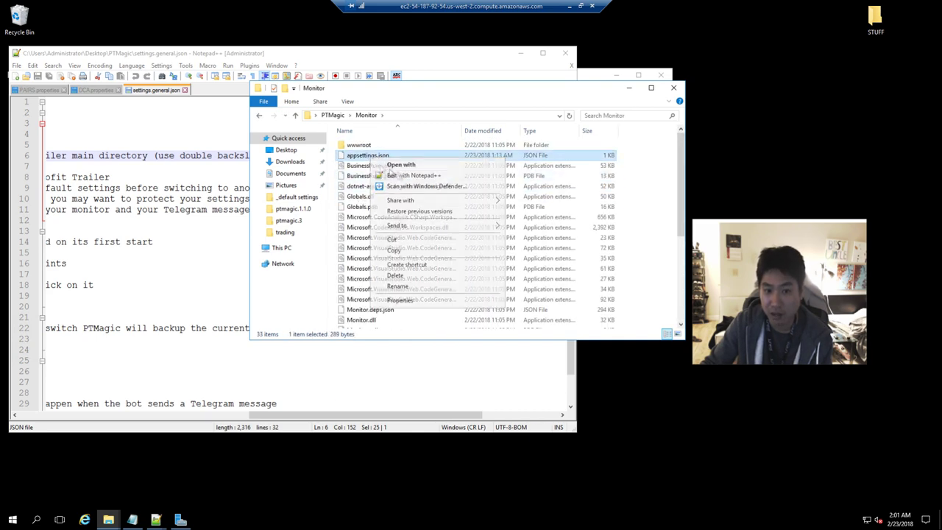
click(412, 176)
Step: Check the PTMagicBasePath value in appsettings.json and close that file
drag(164, 112, 397, 113)
click(594, 197)
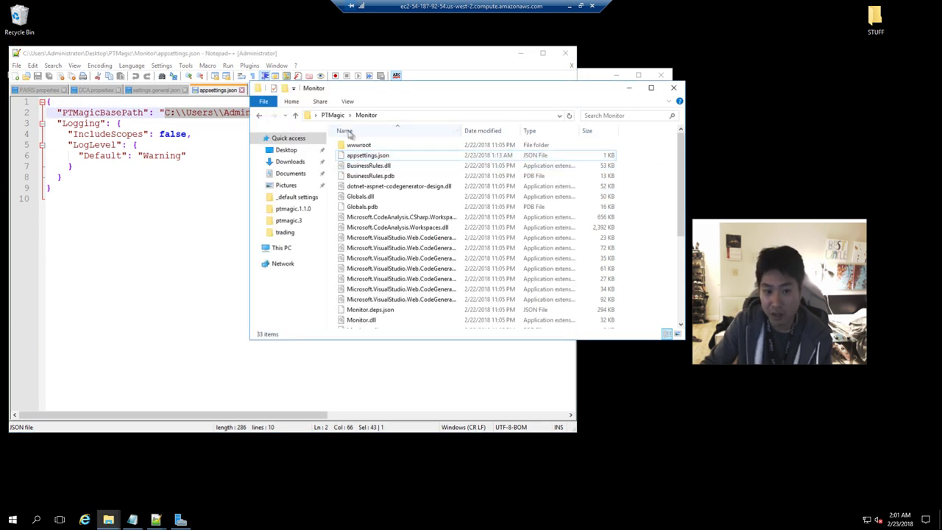
click(170, 133)
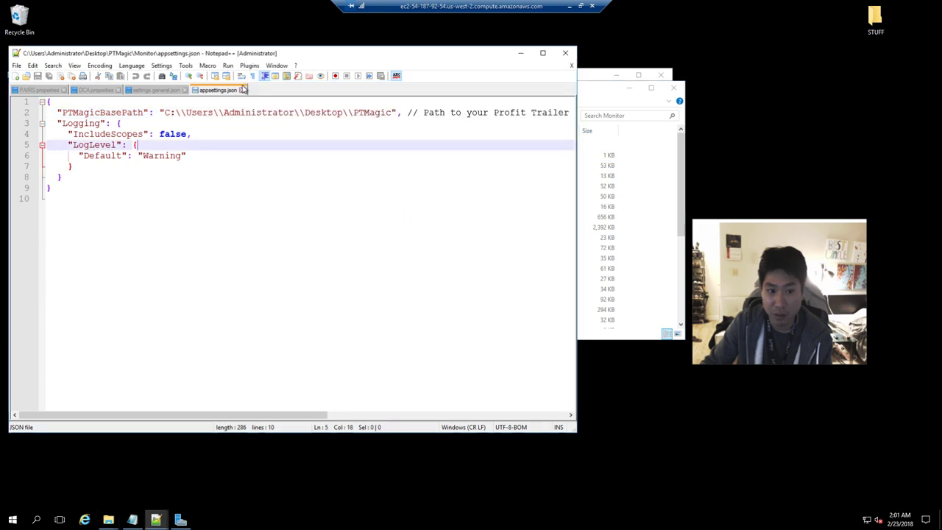
click(242, 89)
Step: Review the Exchange value and the remaining sections of settings.general.json, and close the editor window
click(243, 254)
drag(226, 415, 74, 417)
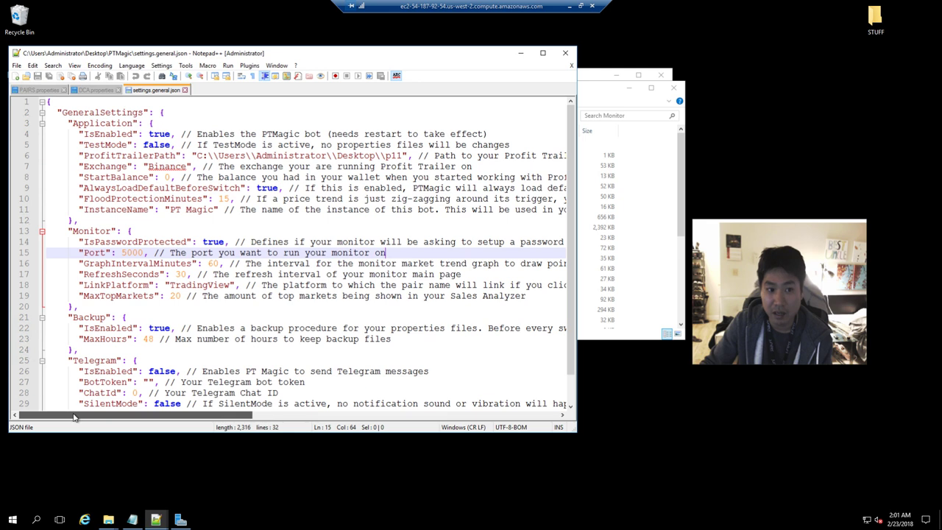
double_click(166, 168)
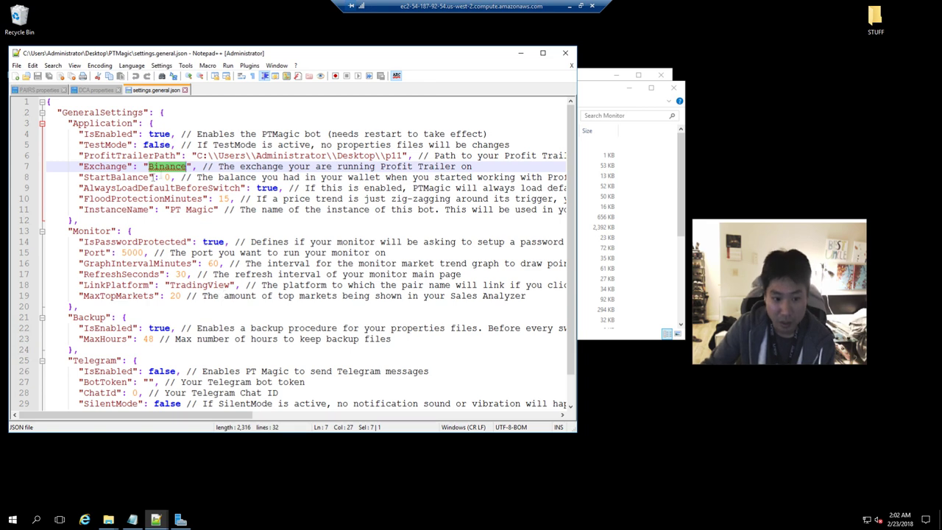
click(221, 318)
scroll(224, 317, down, 3)
scroll(232, 315, up, 3)
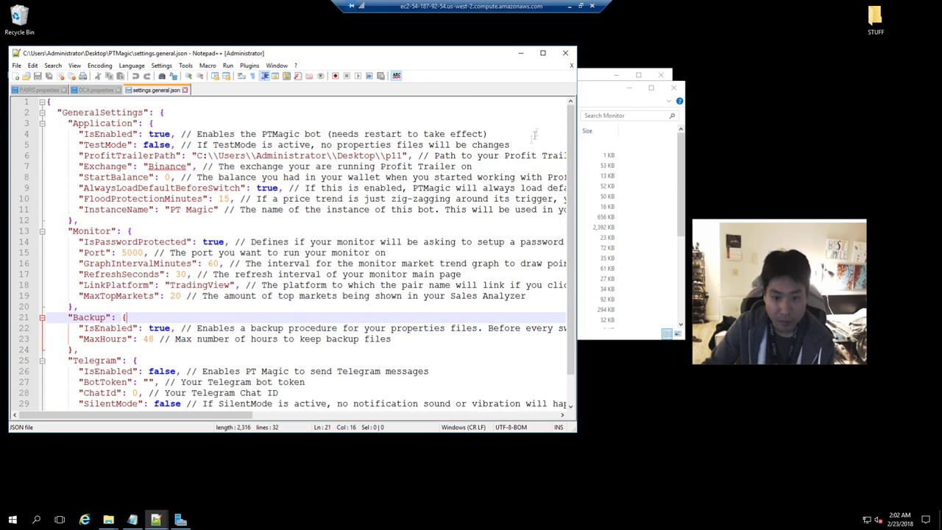
click(571, 59)
Step: Look through the files inside the PTMagic Monitor folder
scroll(439, 304, down, 5)
scroll(439, 304, up, 5)
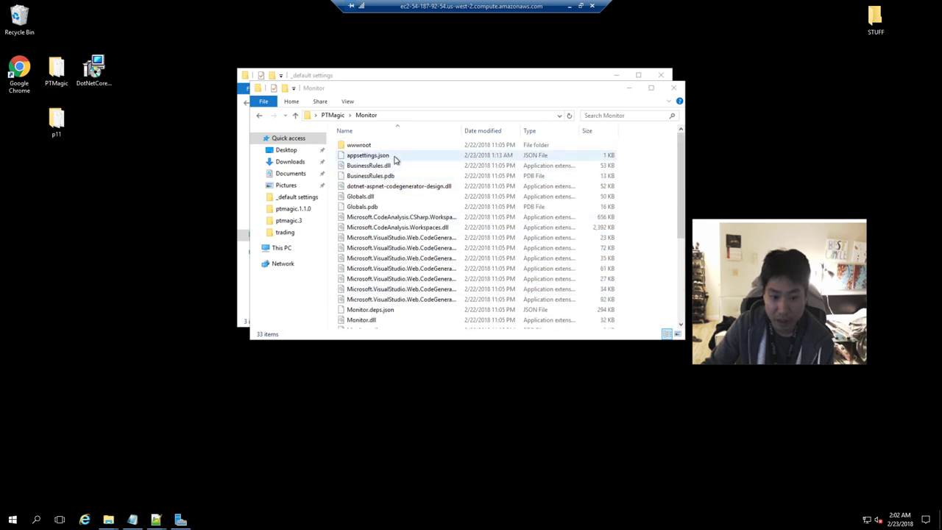
click(350, 153)
double_click(353, 146)
click(364, 115)
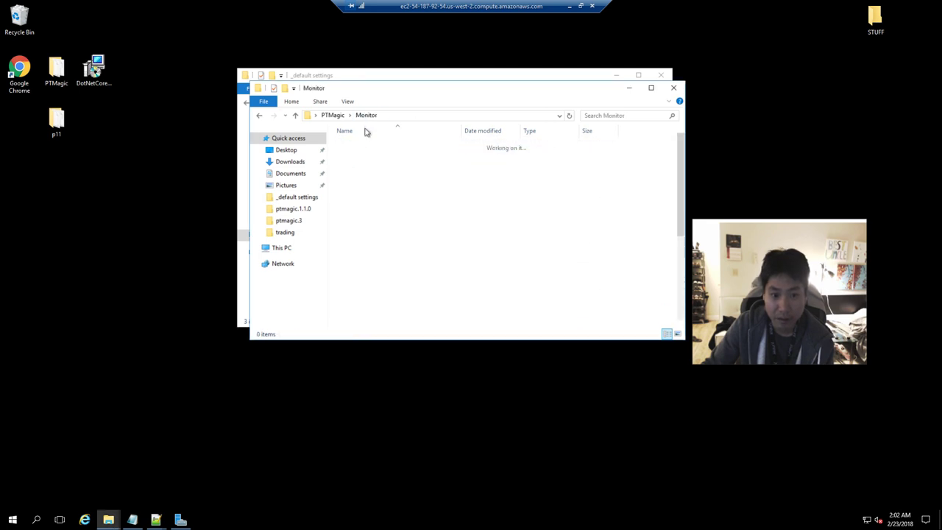
scroll(364, 199, down, 5)
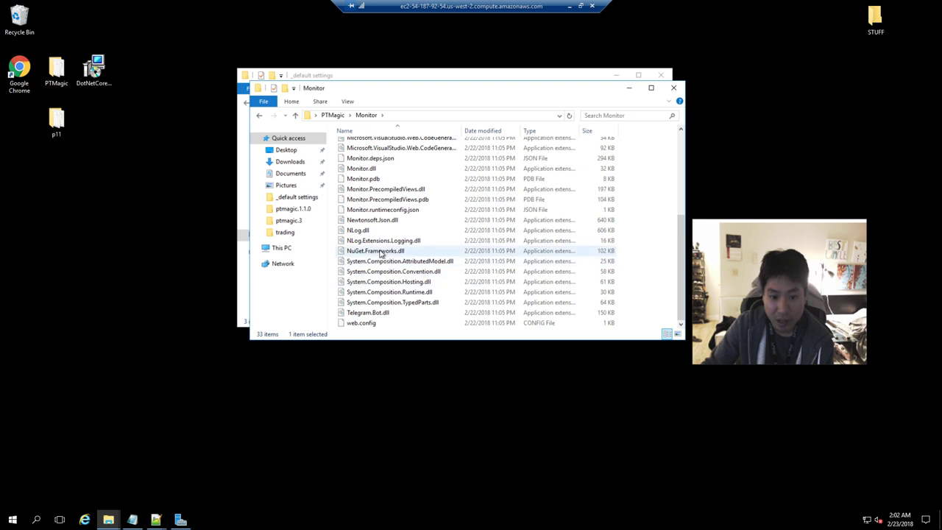
scroll(381, 254, up, 4)
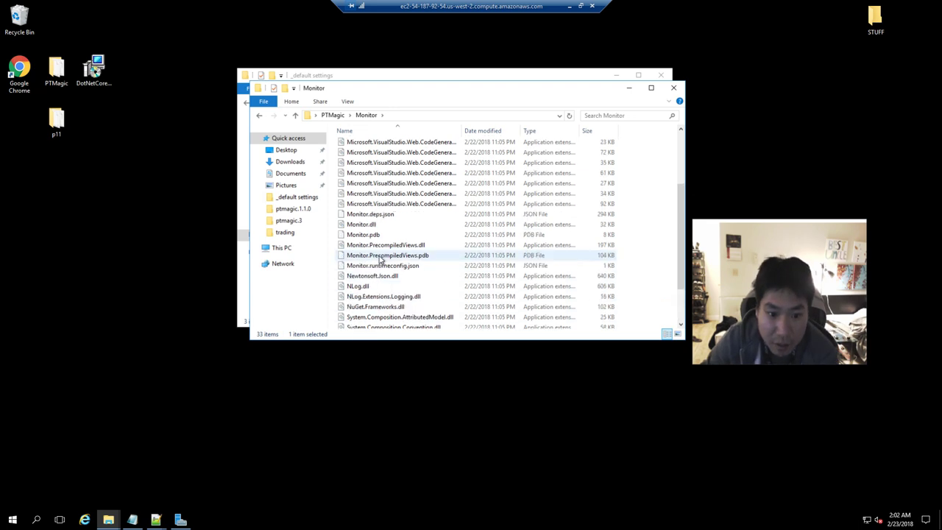
scroll(381, 254, up, 1)
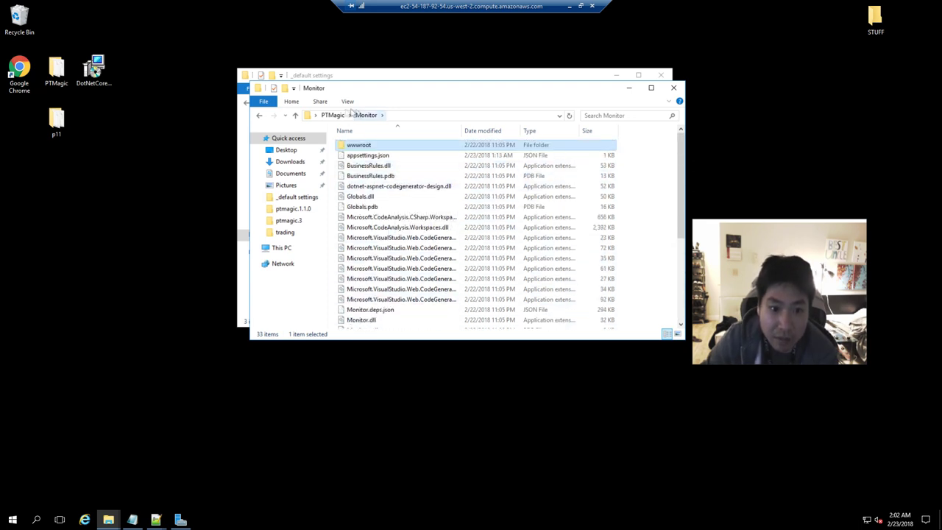
Step: Open settings.analyzer.json from the PTMagic folder in Notepad++ and move the editor window clear of the file list
click(335, 116)
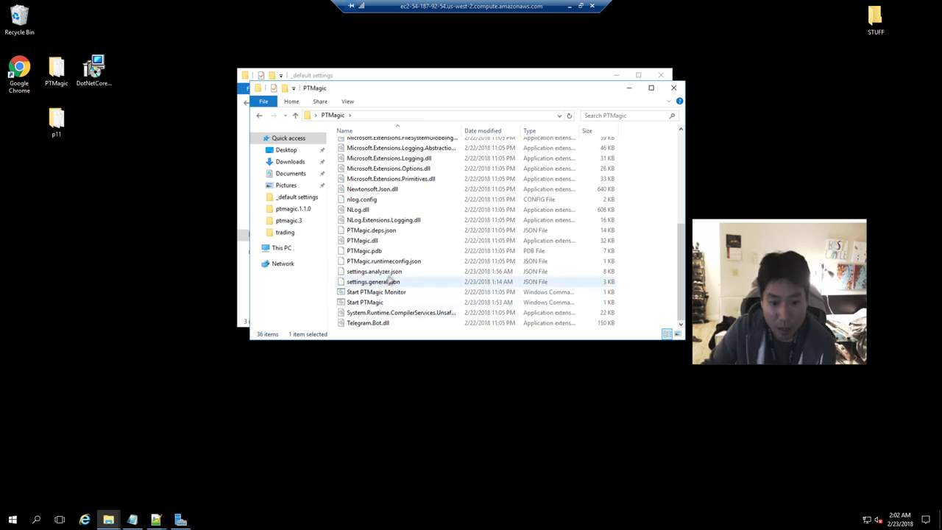
click(391, 274)
right_click(392, 275)
click(431, 290)
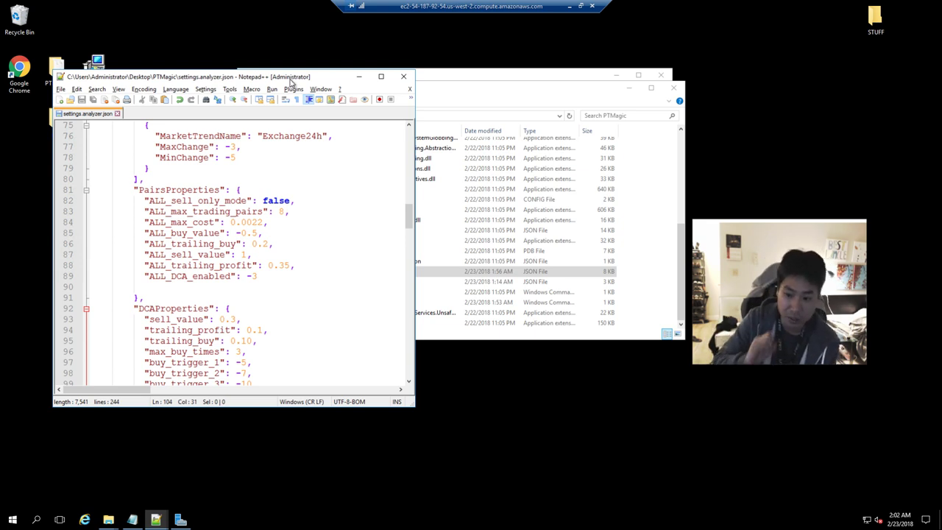
drag(254, 77, 666, 79)
Step: Open the Default preset folder under PTMagic's _presets and select its three properties files
click(394, 98)
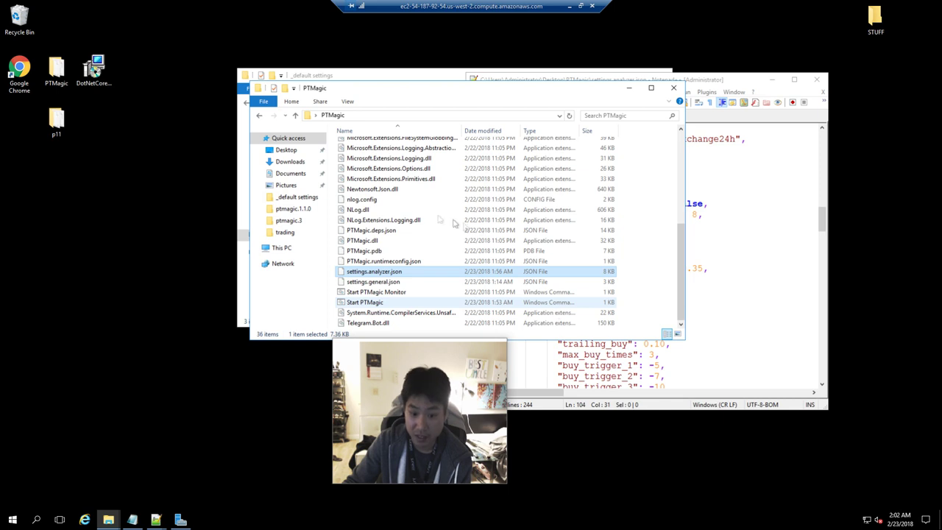
click(402, 210)
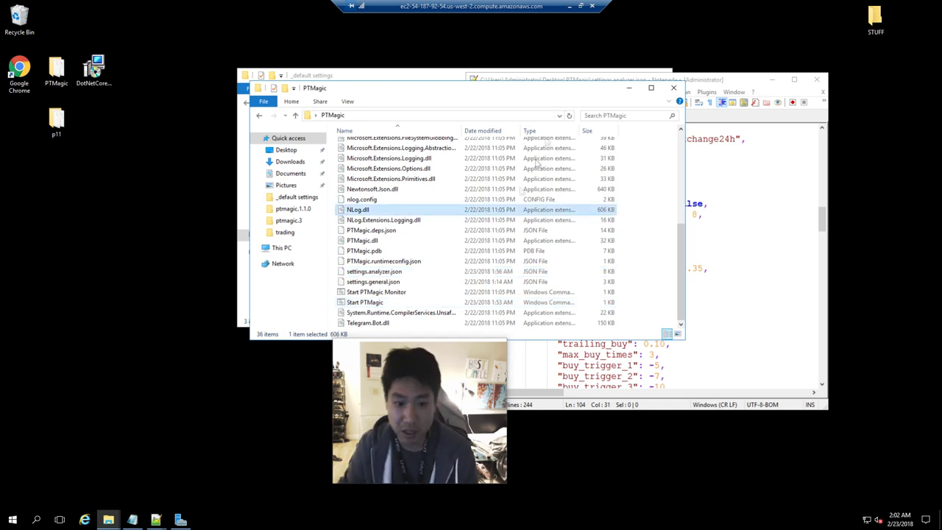
scroll(402, 211, up, 6)
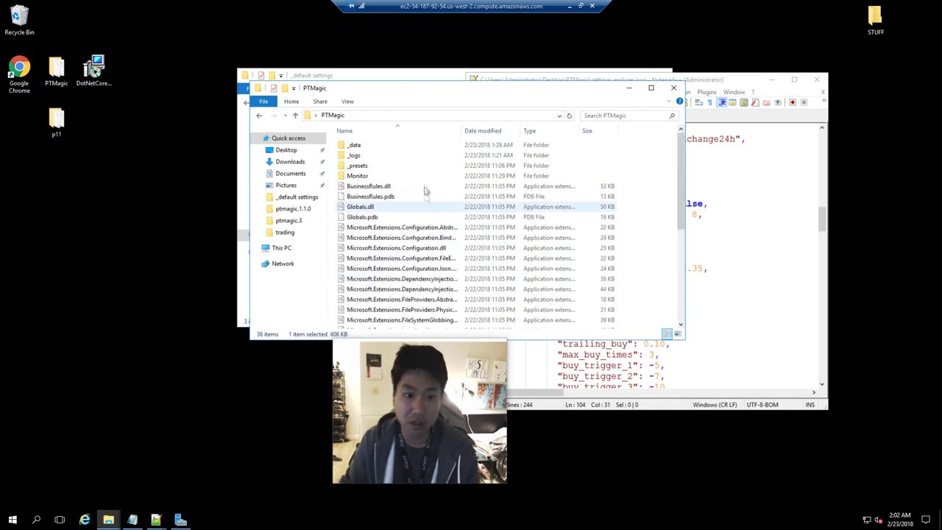
double_click(358, 166)
double_click(362, 148)
drag(451, 242, 383, 151)
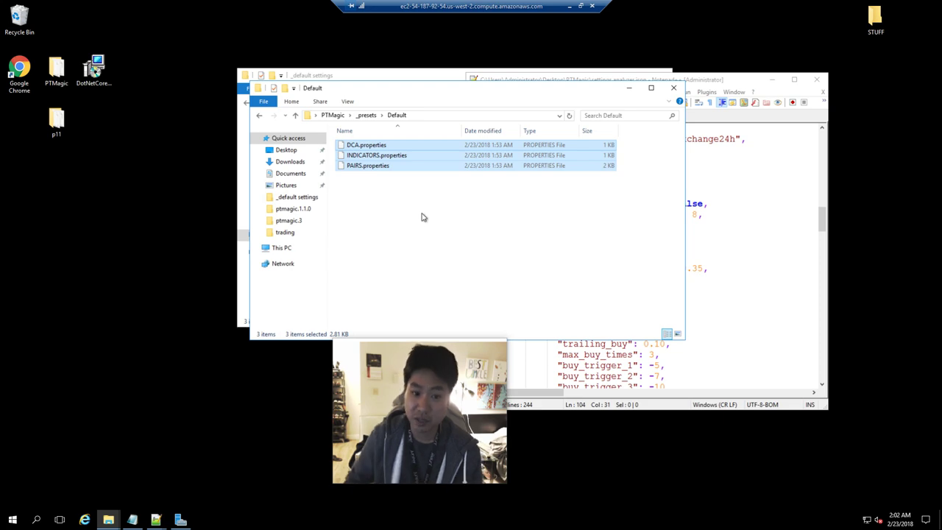
Step: Open the Default preset's PAIRS.properties, INDICATORS.properties and DCA.properties in Notepad++
click(368, 165)
right_click(368, 165)
click(401, 183)
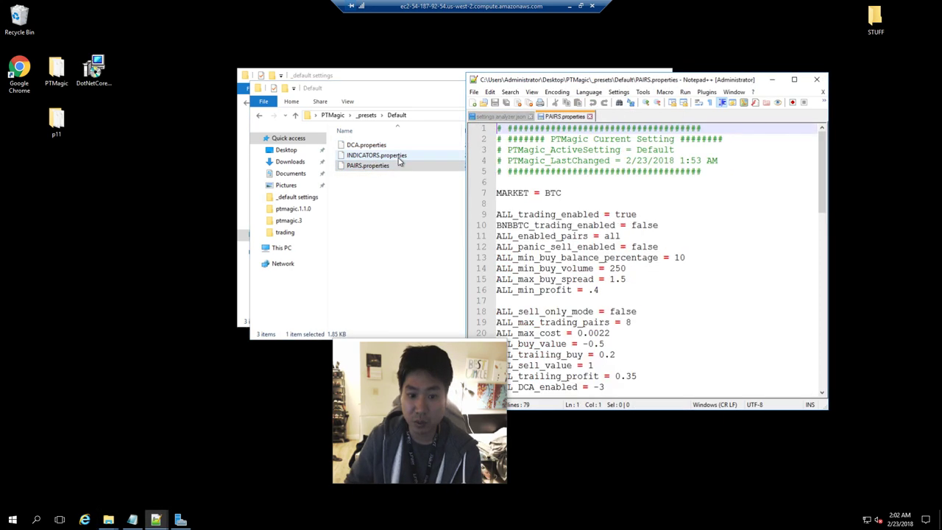
right_click(399, 156)
click(417, 175)
right_click(368, 146)
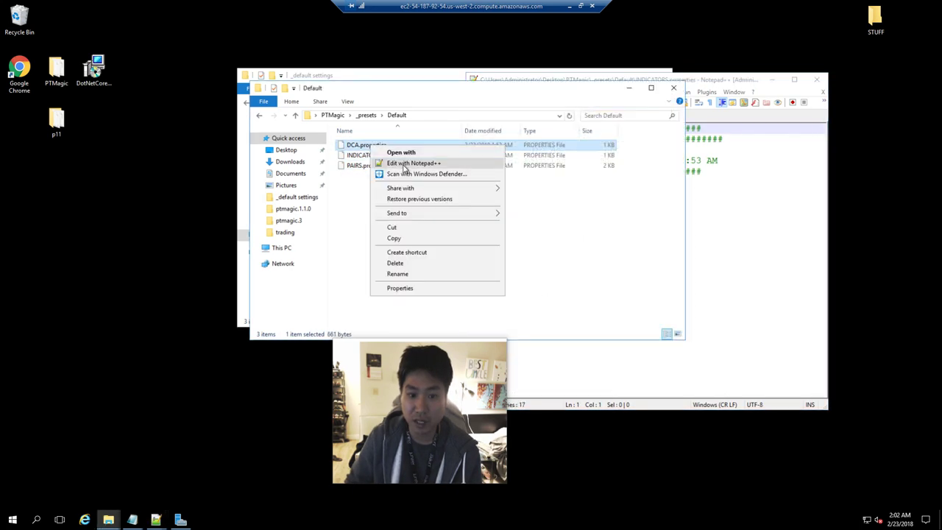
click(404, 163)
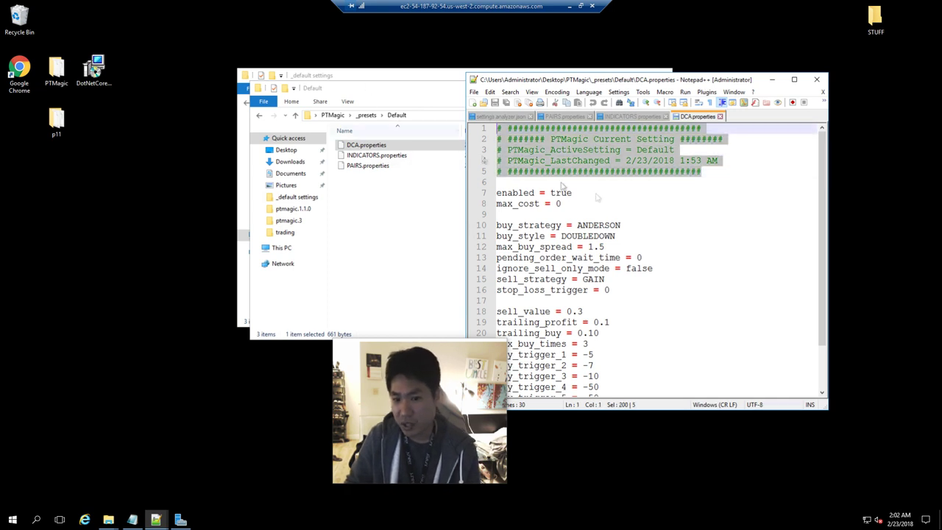
Step: Compare the PTMagic Current Setting header in the INDICATORS.properties and PAIRS.properties files
click(628, 118)
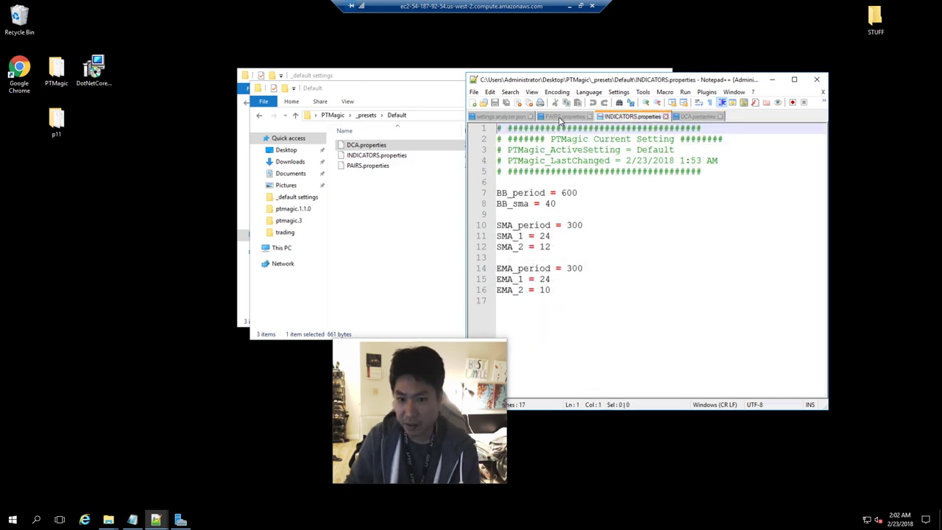
click(560, 117)
click(419, 266)
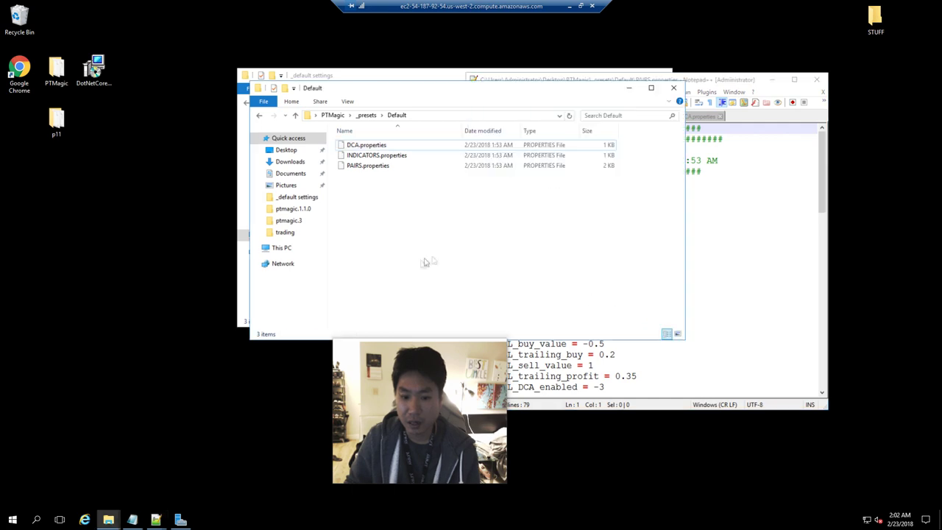
Step: Maximize the editor and highlight the PAIRS.properties lines from ALL_sell_only_mode through ALL_DCA_enabled for review
click(707, 204)
scroll(706, 220, down, 3)
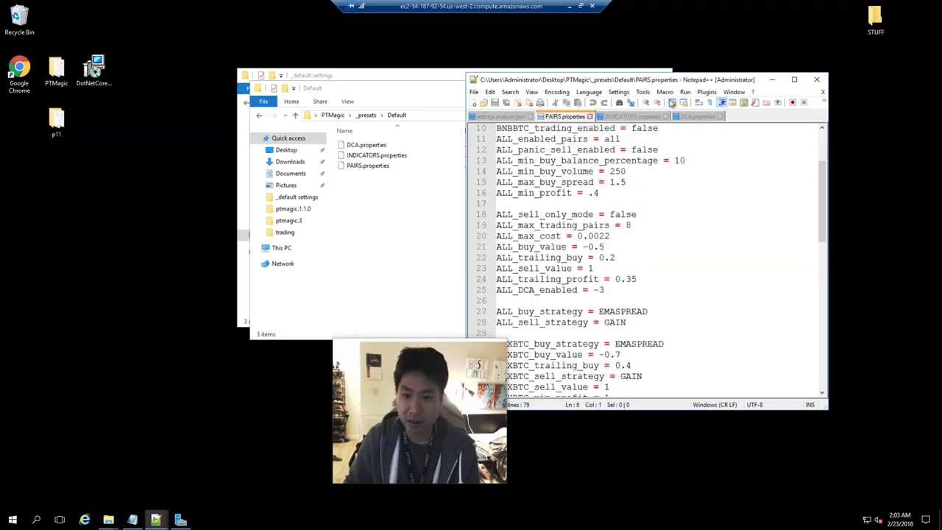
click(794, 79)
click(365, 261)
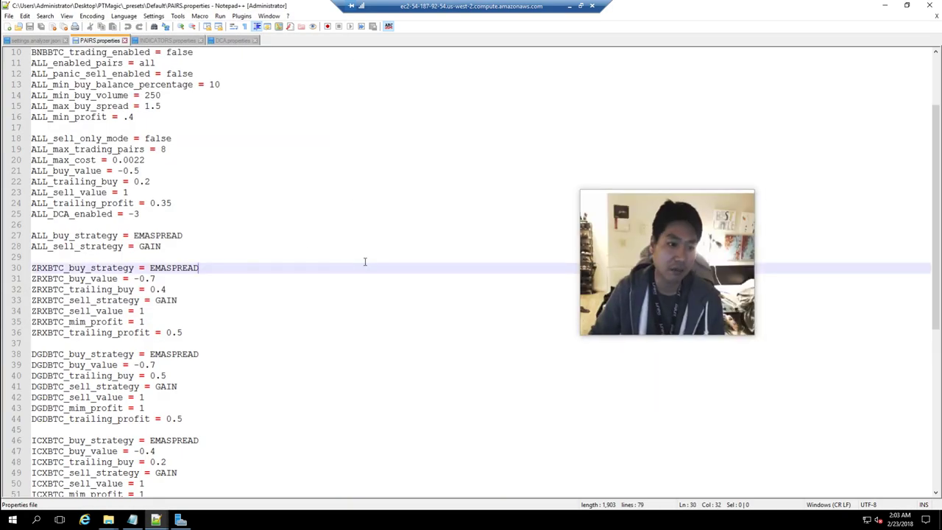
scroll(241, 267, up, 3)
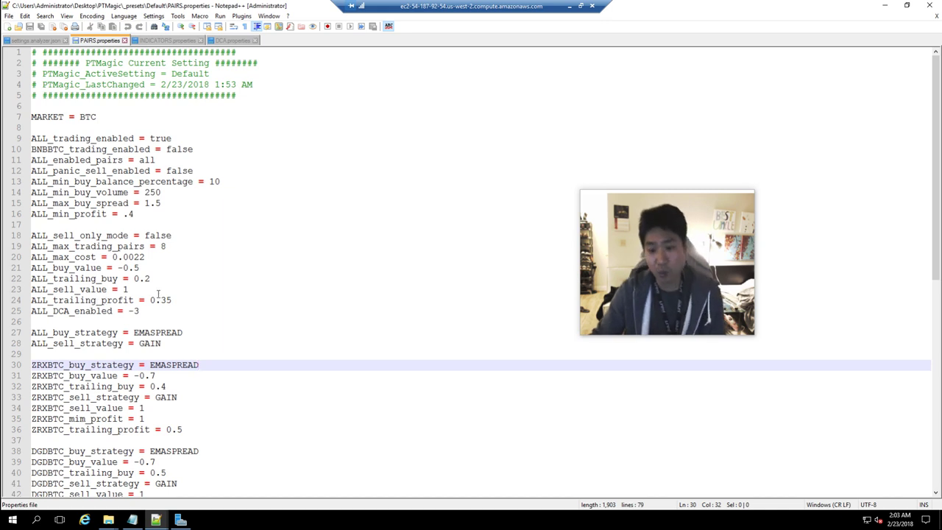
drag(154, 315, 16, 234)
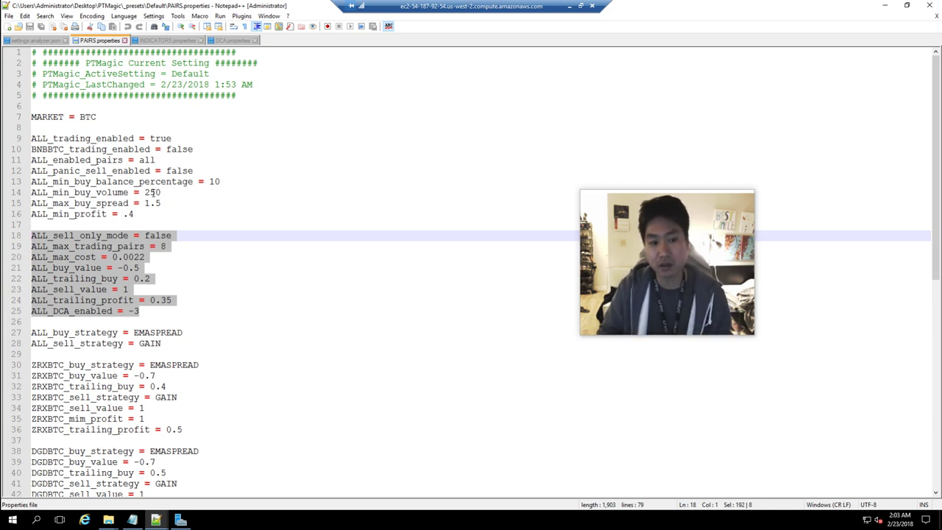
Step: Re-highlight the sell-only, trading pair, cost, buy, sell and DCA settings on lines 18 to 25 of PAIRS.properties for review
drag(223, 315, 31, 235)
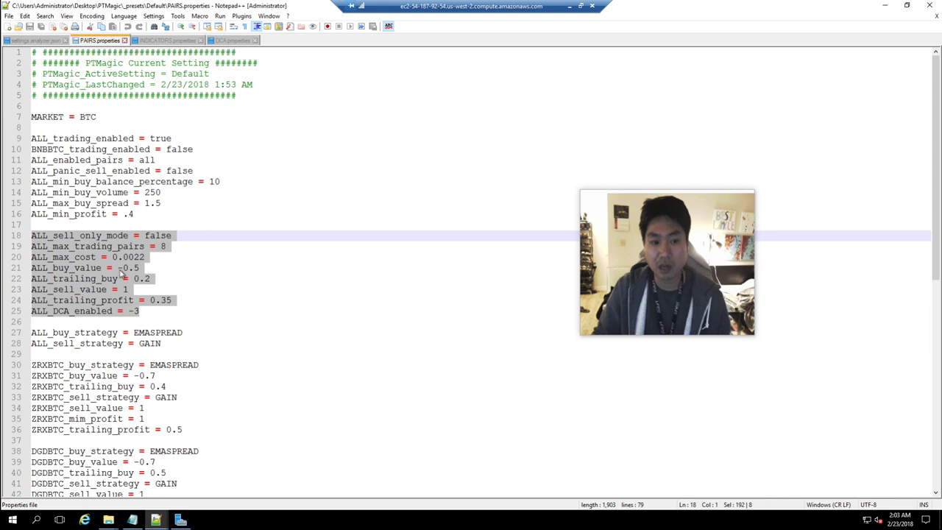
drag(147, 300, 31, 236)
click(226, 278)
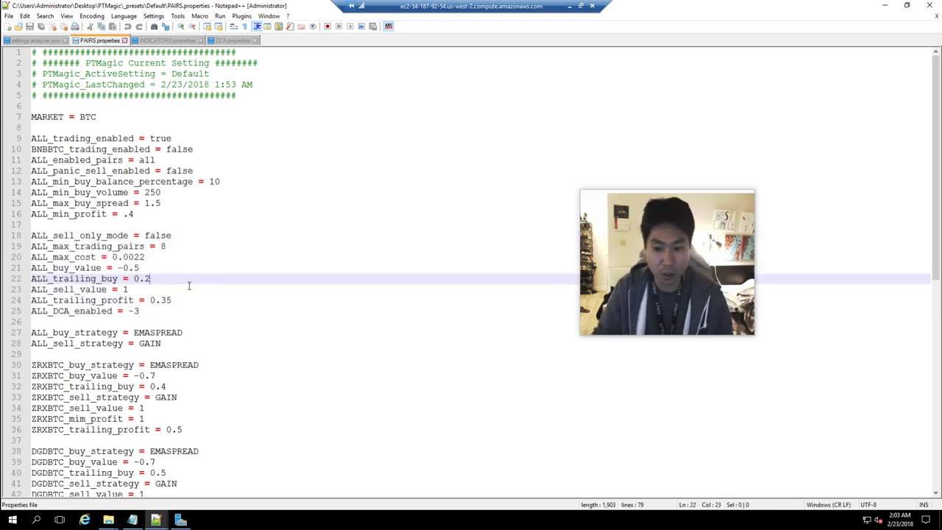
drag(158, 317, 22, 235)
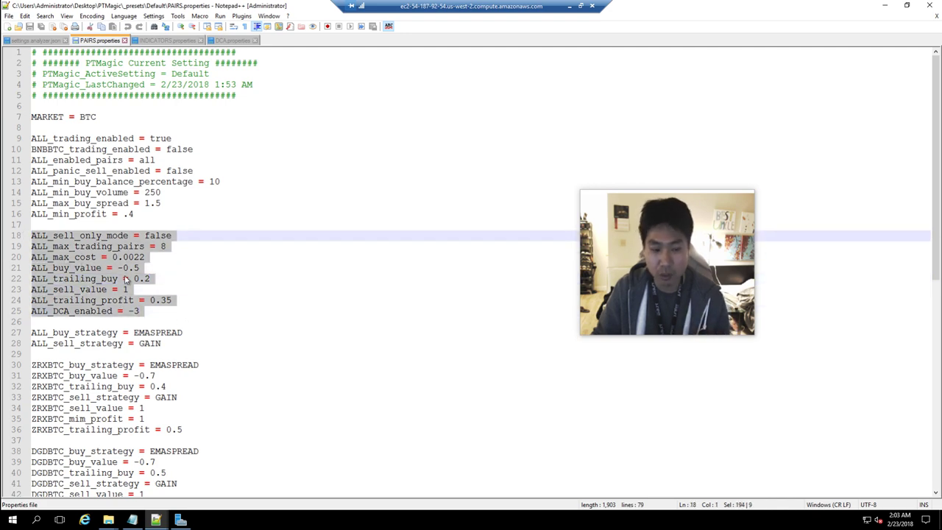
Step: Examine DCA.properties, highlighting its sell, trailing and buy settings and the buy_trigger lines
click(229, 40)
click(227, 288)
drag(189, 368, 31, 246)
click(268, 417)
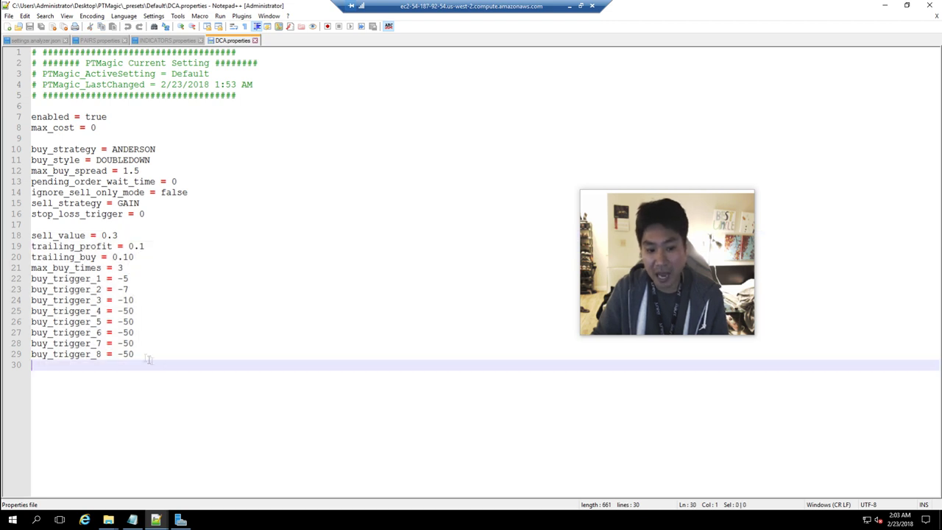
drag(154, 363, 48, 290)
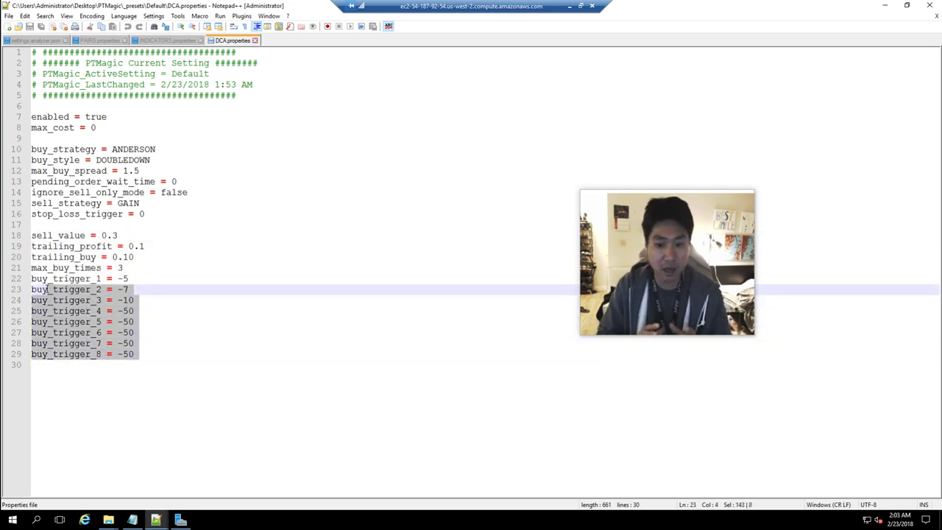
drag(184, 360, 29, 300)
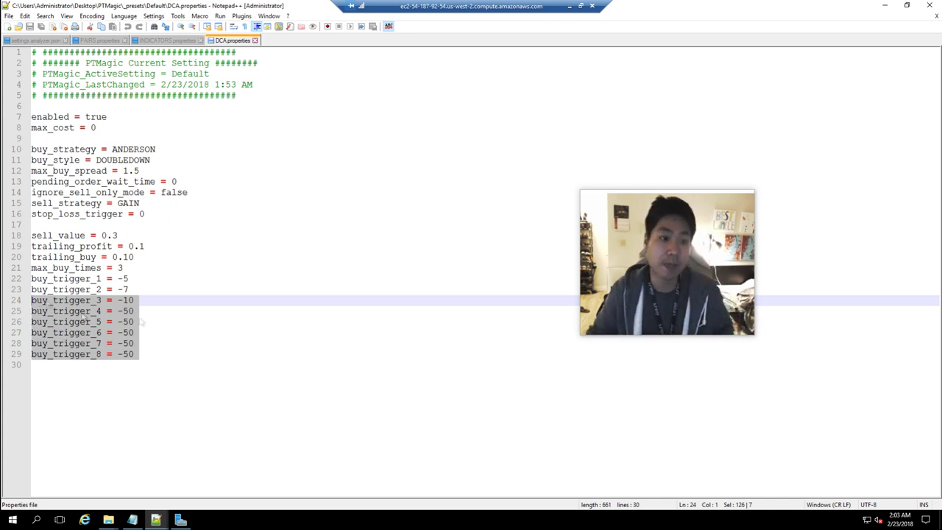
click(212, 361)
Step: Dock the editor with DCA.properties to one half of the screen and minimize both open folder windows
double_click(773, 11)
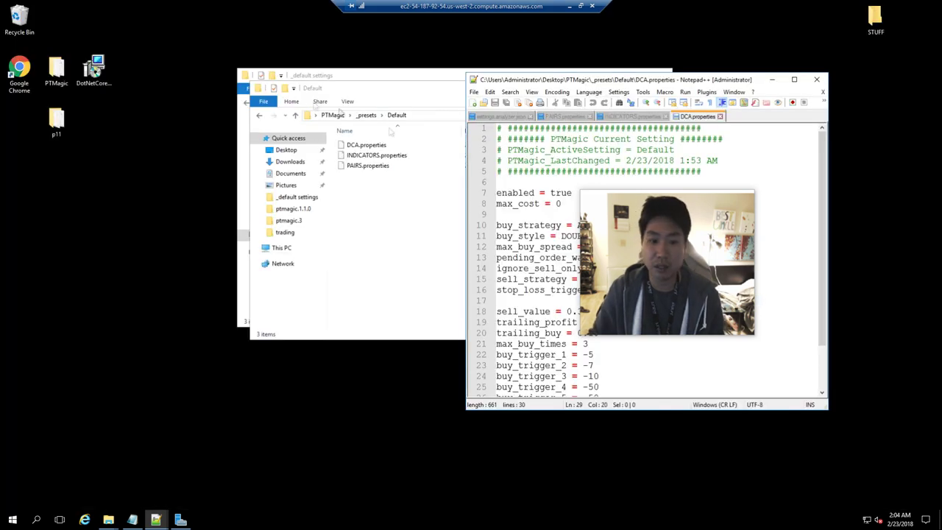
drag(648, 83, 1, 74)
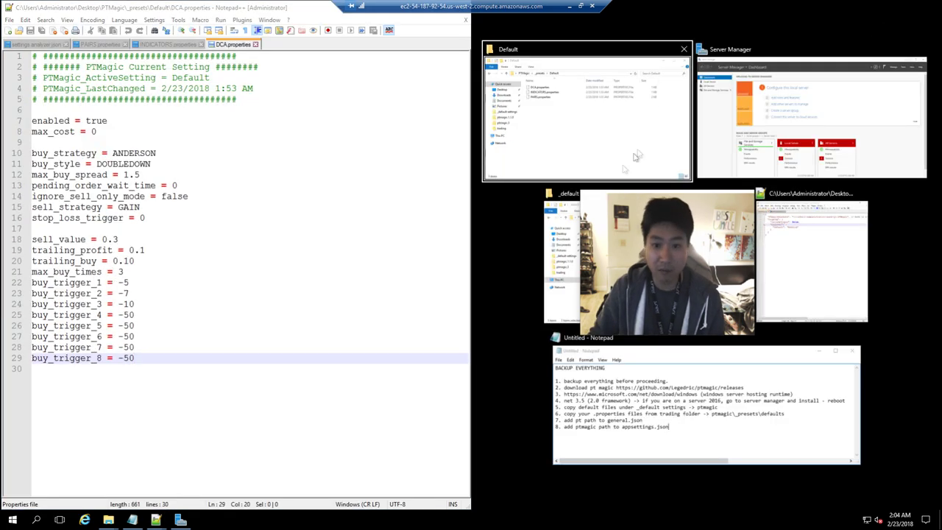
click(420, 315)
click(541, 228)
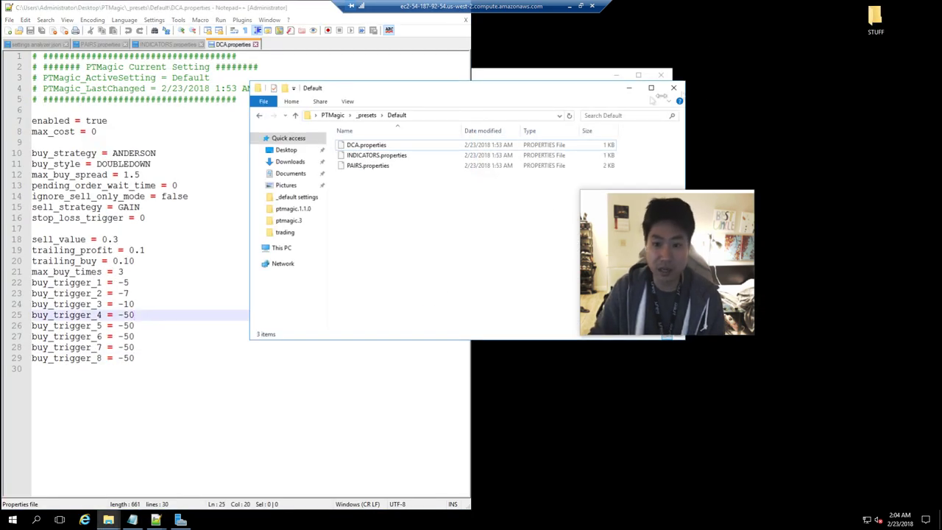
click(629, 88)
click(559, 85)
click(615, 77)
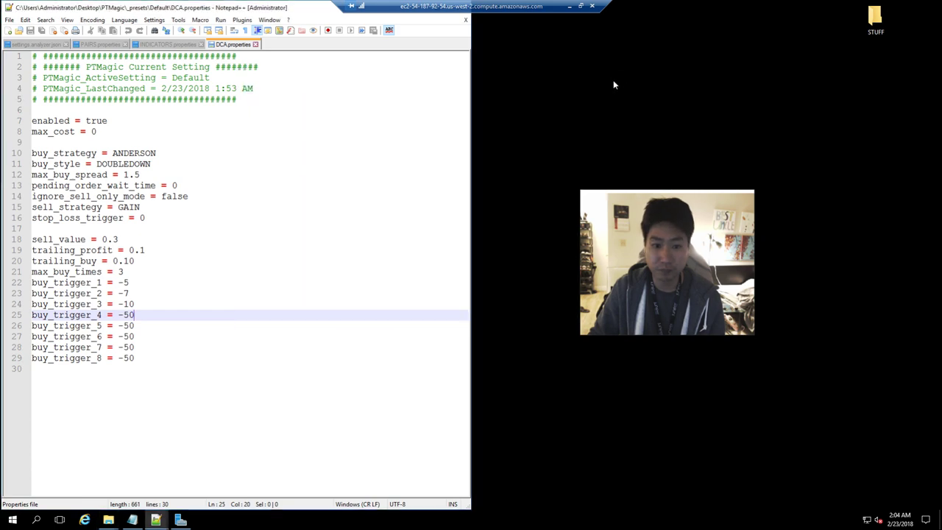
Step: Move settings.analyzer.json into its own Notepad++ window and dock it beside the preset properties files
click(37, 44)
drag(186, 74, 528, 89)
drag(654, 94, 602, 66)
key(super+Right)
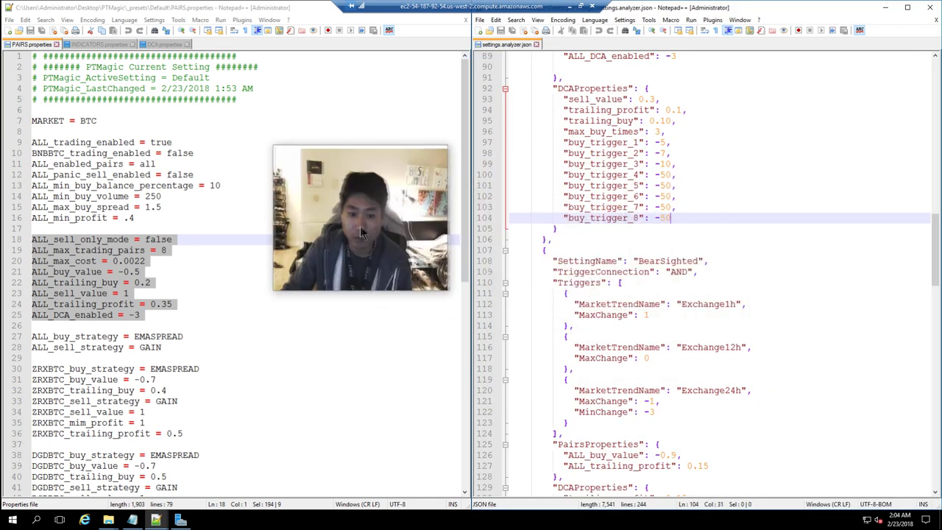
Step: Review the TankingDown setting's PairsProperties and DCAProperties in settings.analyzer.json, enlarging the text slightly, and return to the file's start
click(707, 401)
scroll(728, 277, up, 20)
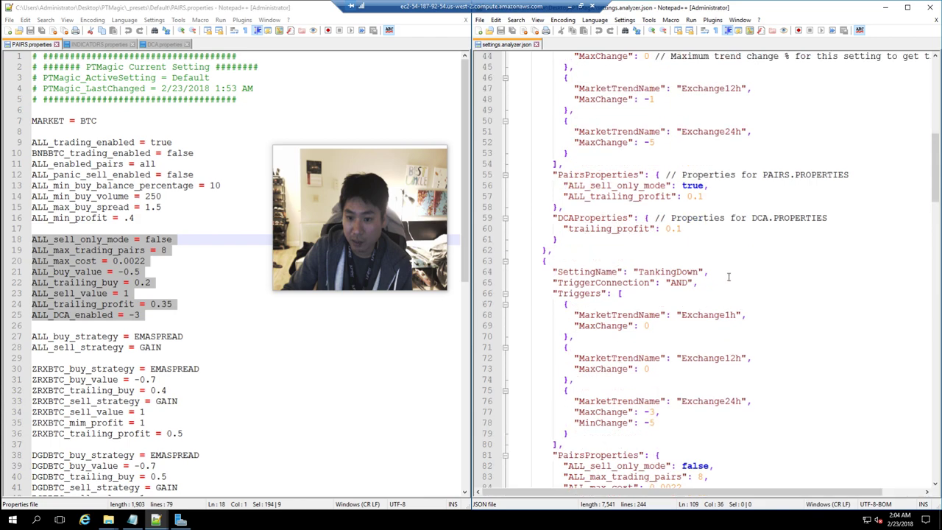
scroll(687, 311, down, 20)
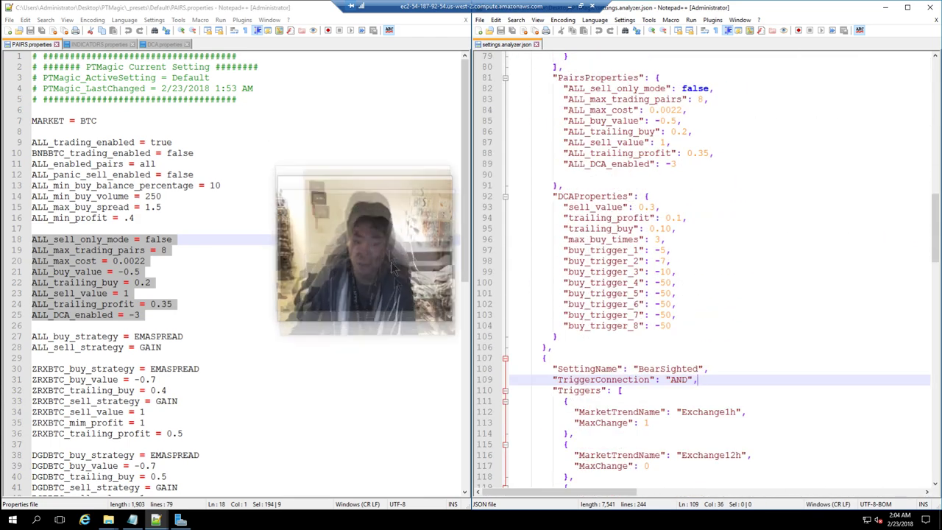
click(624, 293)
click(701, 318)
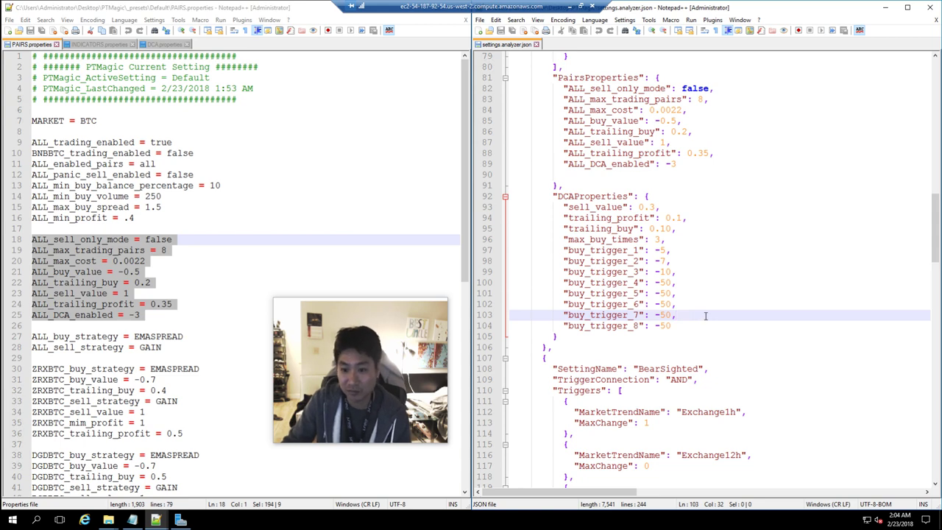
ctrl+scroll(705, 316, down, 1)
ctrl+scroll(705, 316, up, 1)
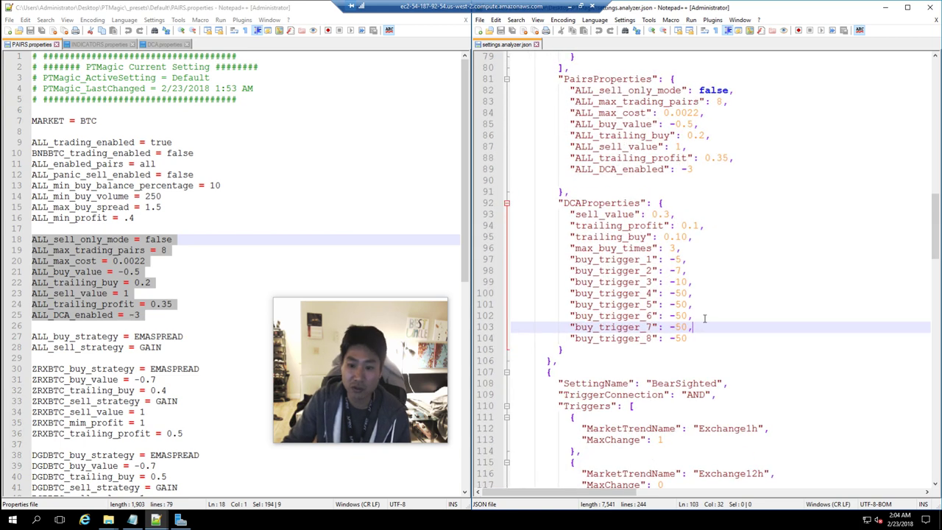
click(705, 317)
scroll(632, 151, up, 20)
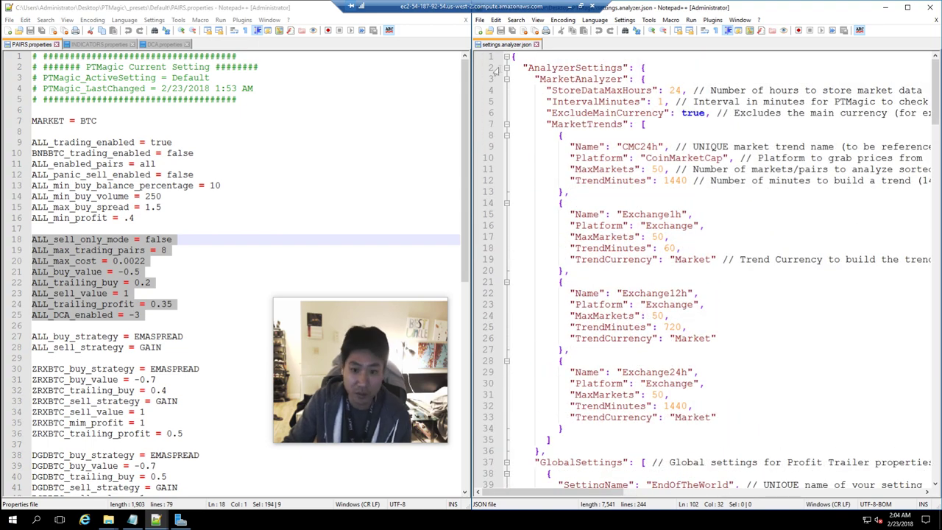
Step: Open the original settings.analyzer.json from PTMagic 1.1.0's _default settings folder in Downloads with Notepad++
drag(774, 3, 762, 65)
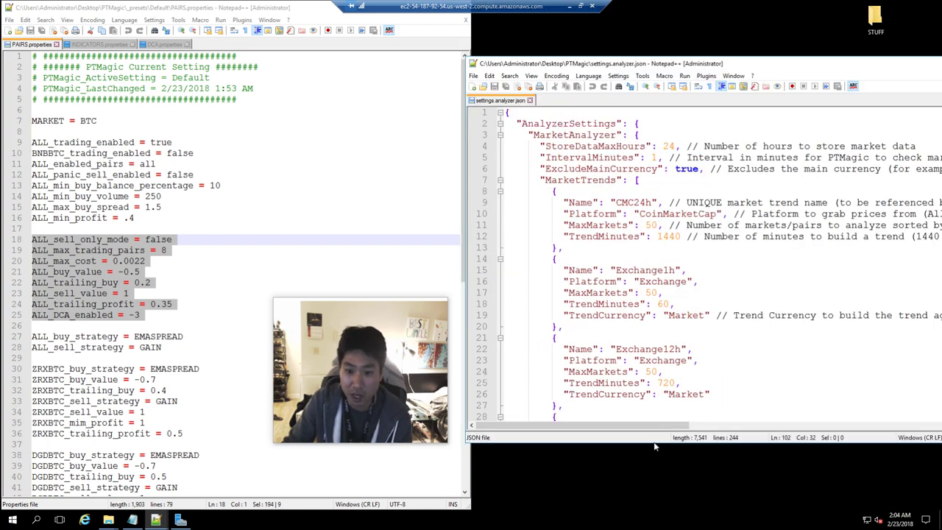
click(108, 520)
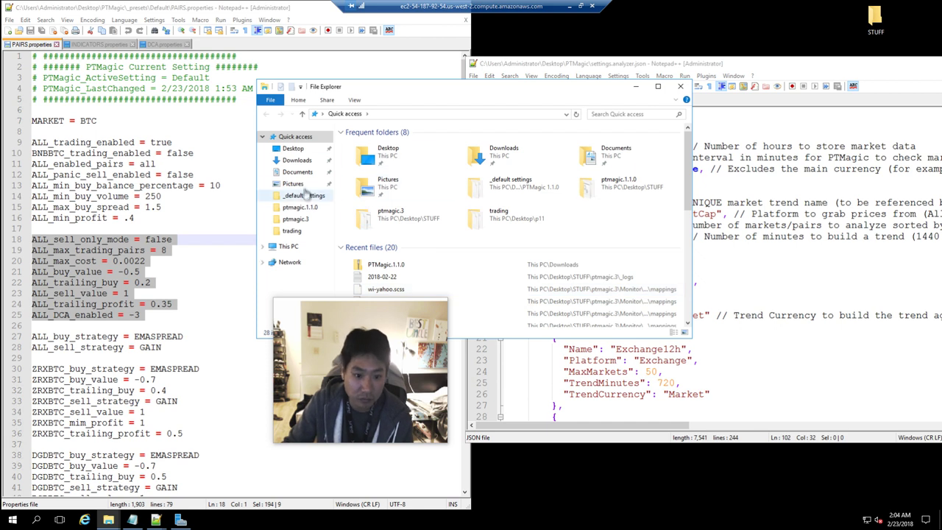
click(297, 160)
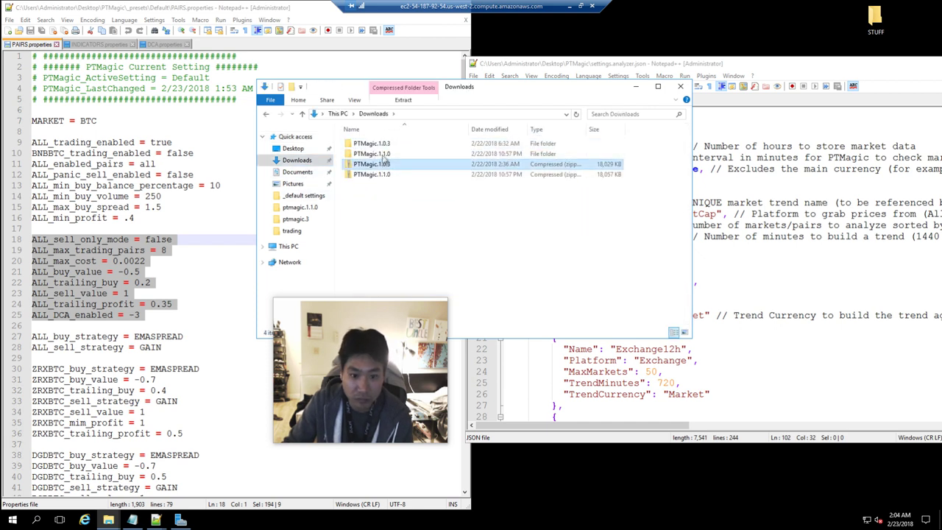
double_click(376, 145)
double_click(371, 144)
double_click(372, 144)
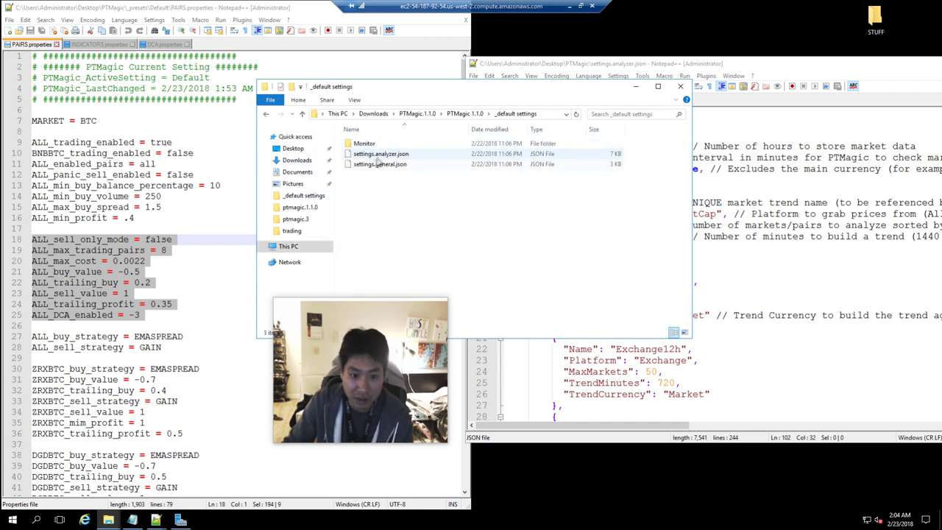
right_click(376, 155)
click(405, 175)
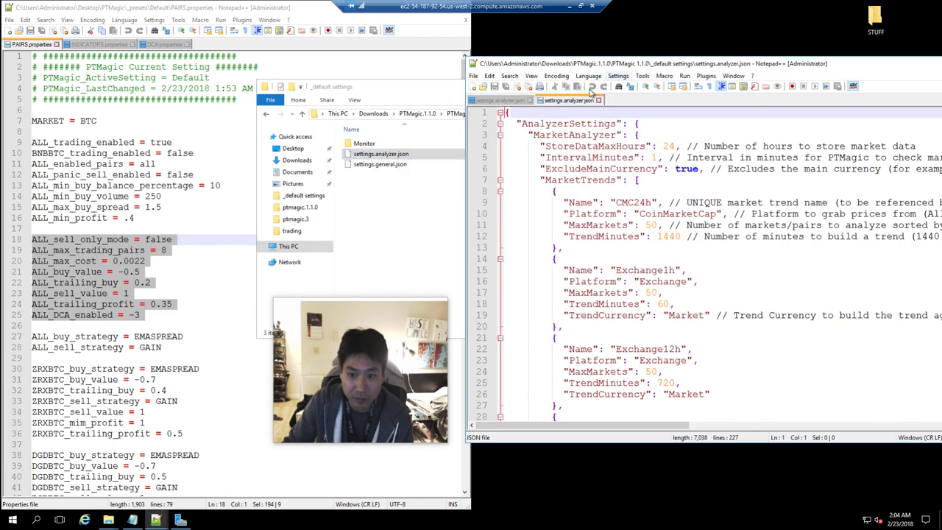
Step: Dock the window holding the default settings.analyzer.json beside PAIRS.properties and clear the _default settings folder window from view
drag(697, 61, 941, 52)
key(Escape)
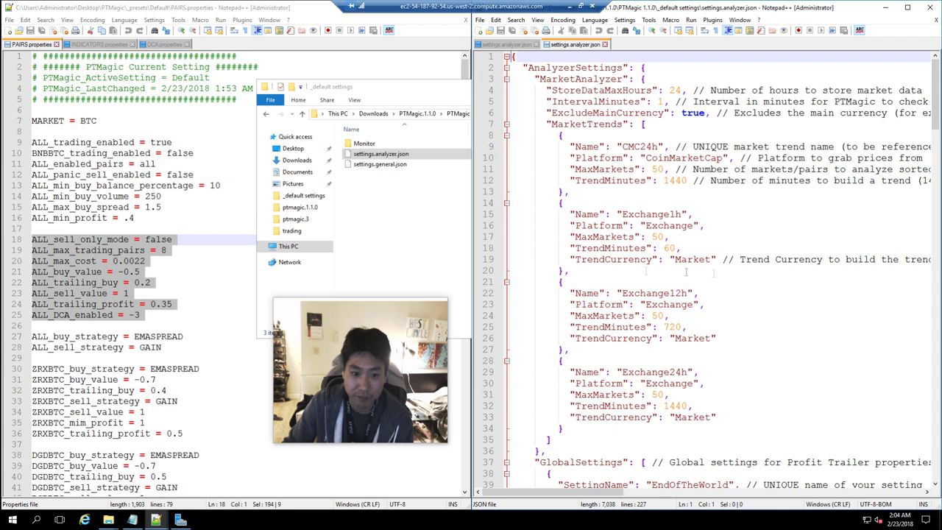
click(658, 89)
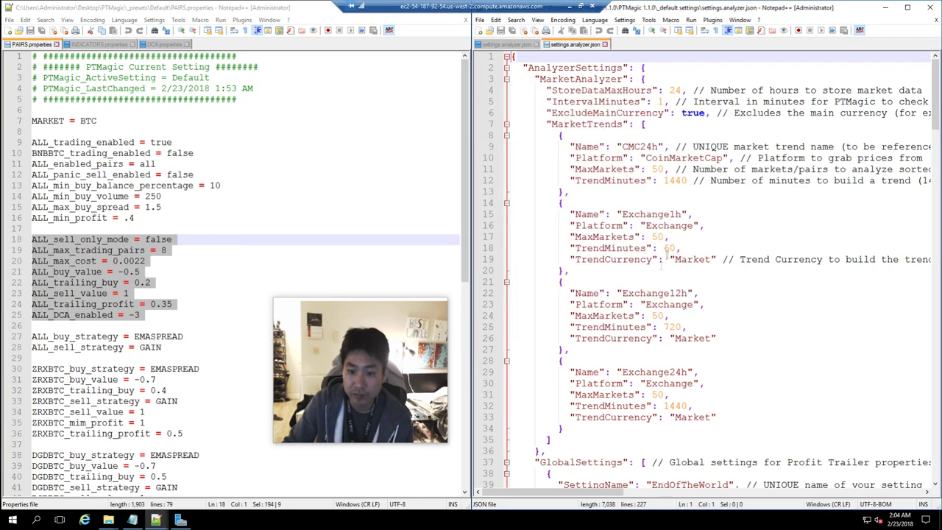
Step: Find the TankingDown setting in the default settings.analyzer.json and highlight its PairsProperties entries
scroll(653, 356, down, 14)
scroll(653, 356, up, 4)
scroll(652, 351, down, 5)
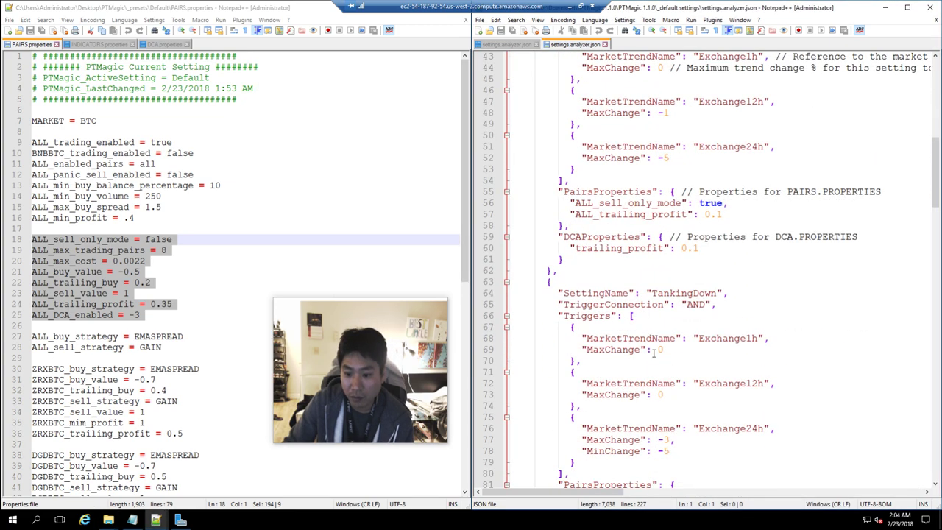
drag(652, 257, 729, 257)
scroll(684, 342, down, 3)
scroll(685, 342, down, 3)
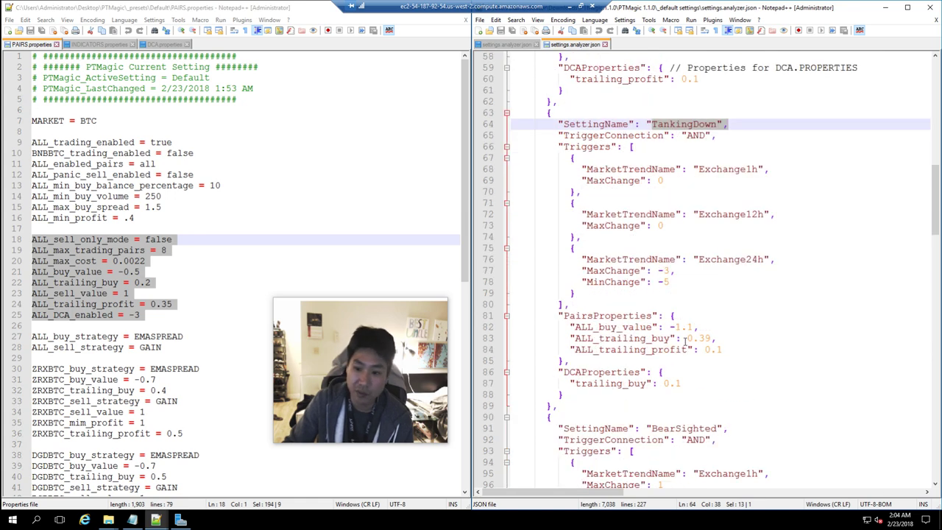
click(723, 282)
drag(723, 282, 514, 248)
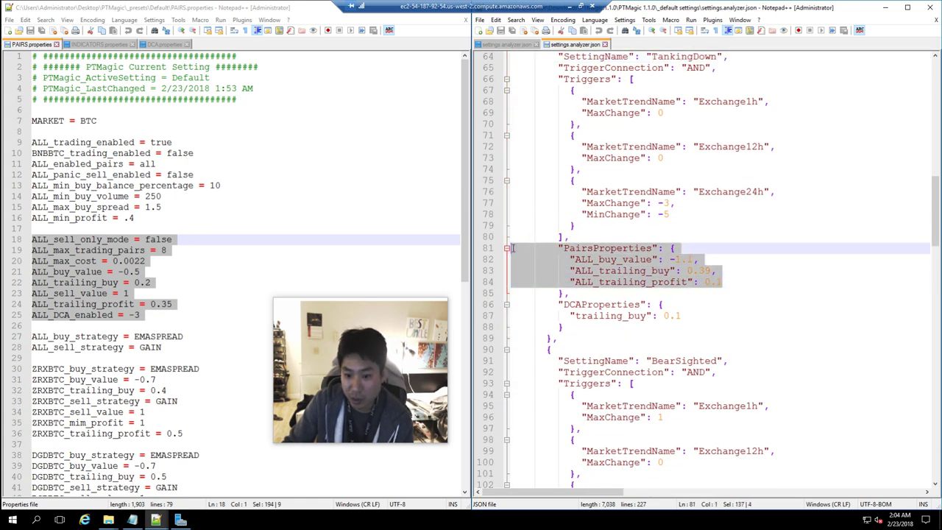
Step: Replace the TankingDown PairsProperties entries with the ALL_sell_only_mode through ALL_DCA_enabled lines copied from PAIRS.properties
click(571, 293)
click(155, 282)
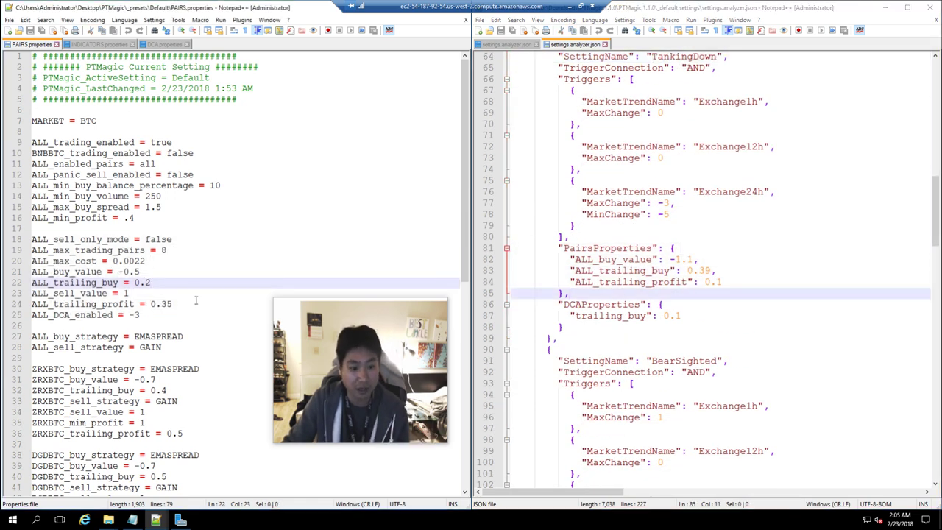
drag(166, 314, 4, 240)
key(ctrl+c)
drag(723, 282, 452, 256)
key(ctrl+v)
Step: Copy the sell_value through buy_trigger_8 lines from DCA.properties
scroll(682, 287, down, 5)
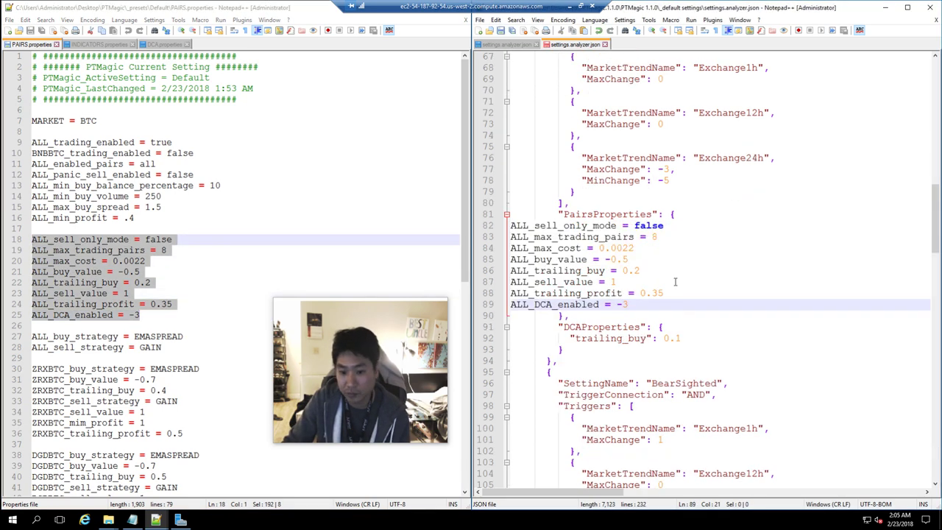
click(166, 45)
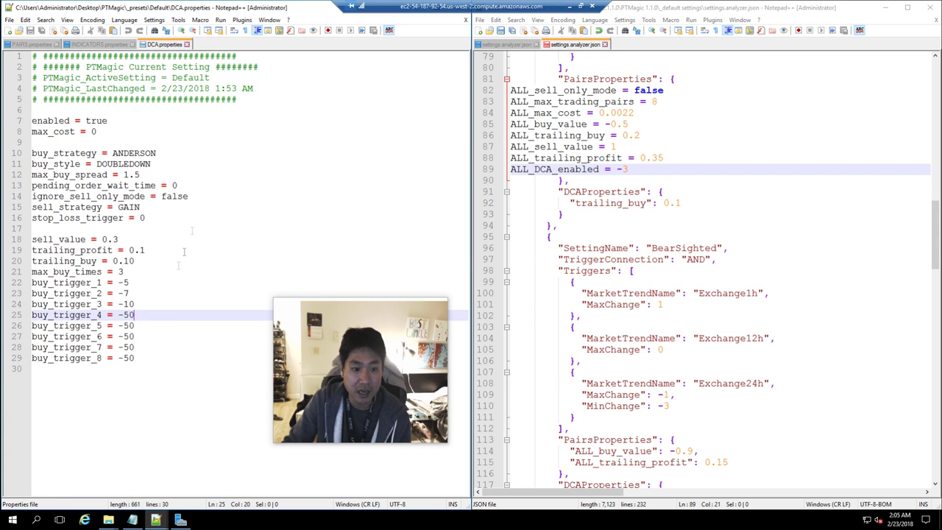
drag(31, 369, 28, 241)
key(ctrl+c)
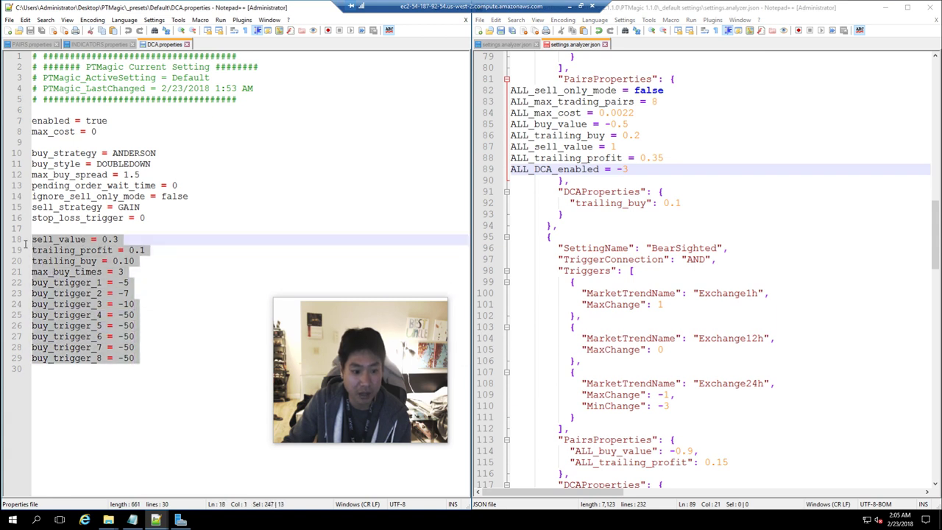
drag(691, 203, 454, 204)
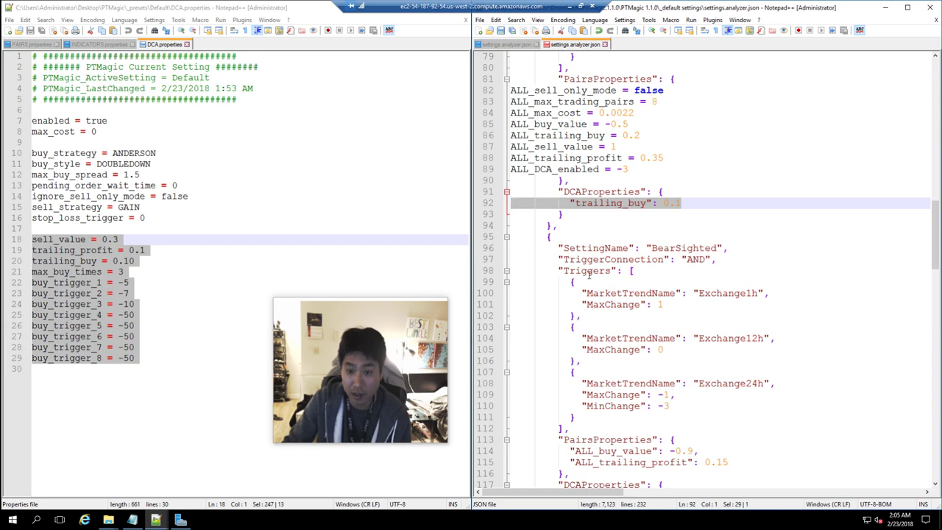
key(ctrl+v)
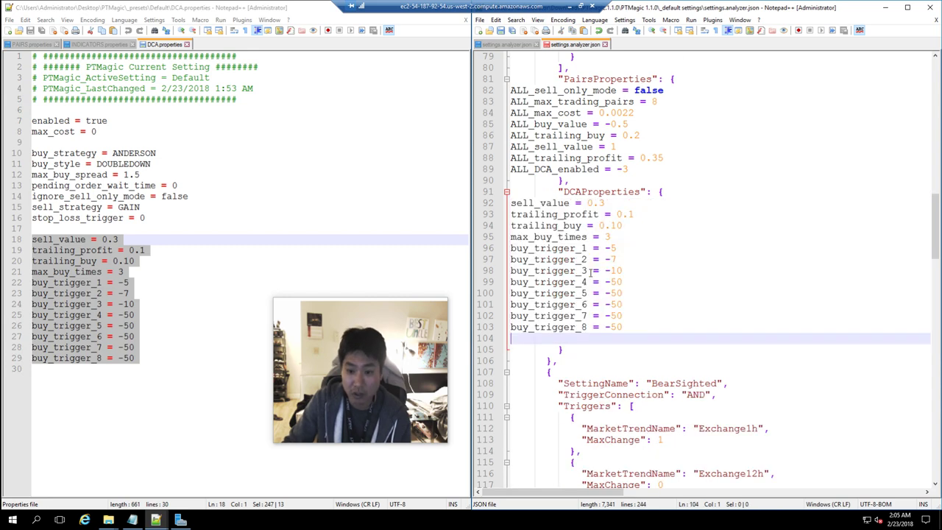
key(ctrl+z)
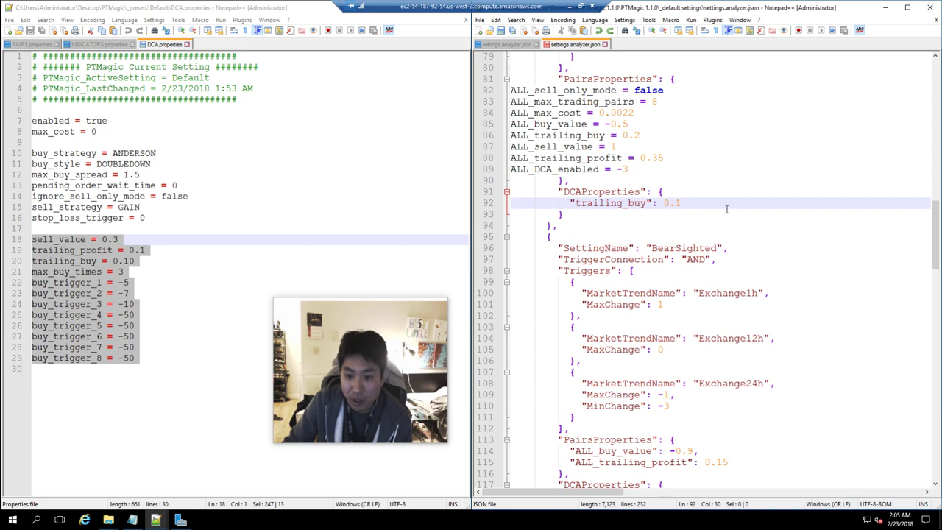
Step: Paste the copied sell_value through buy_trigger_8 lines below trailing_buy in TankingDown's DCAProperties and highlight the trailing_buy line's indentation
key(Return)
key(ctrl+v)
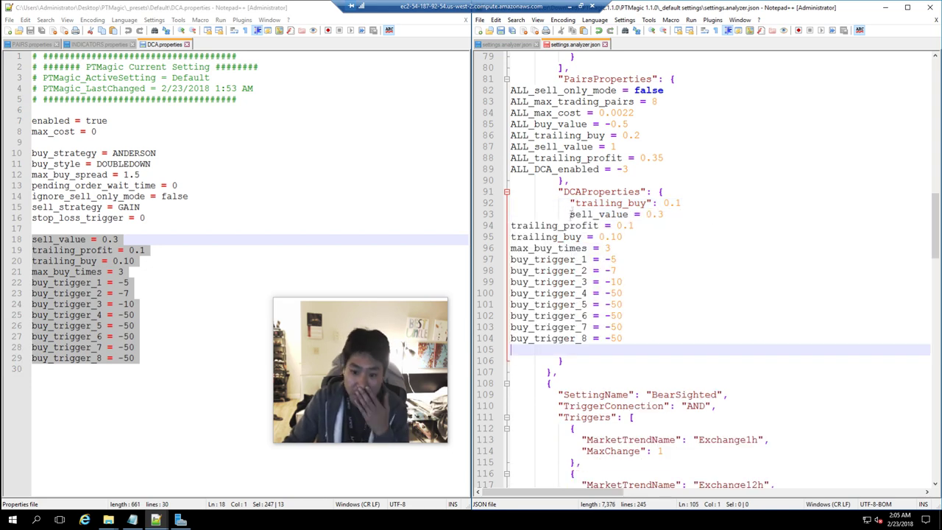
drag(574, 204, 508, 205)
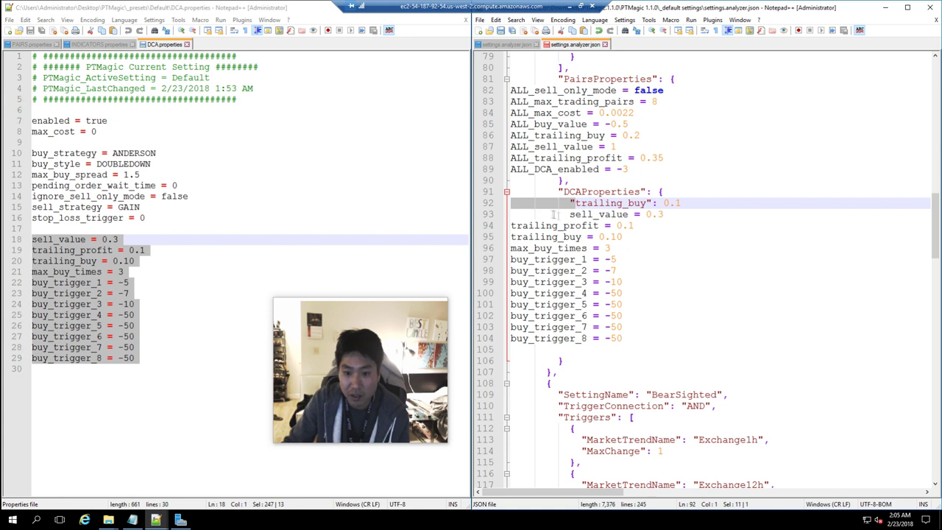
Step: Indent the pasted sell_value through buy_trigger_8 lines, add an opening quotation mark to each, and remove the blank line after them
click(571, 214)
key(ctrl+v)
key(ctrl+z)
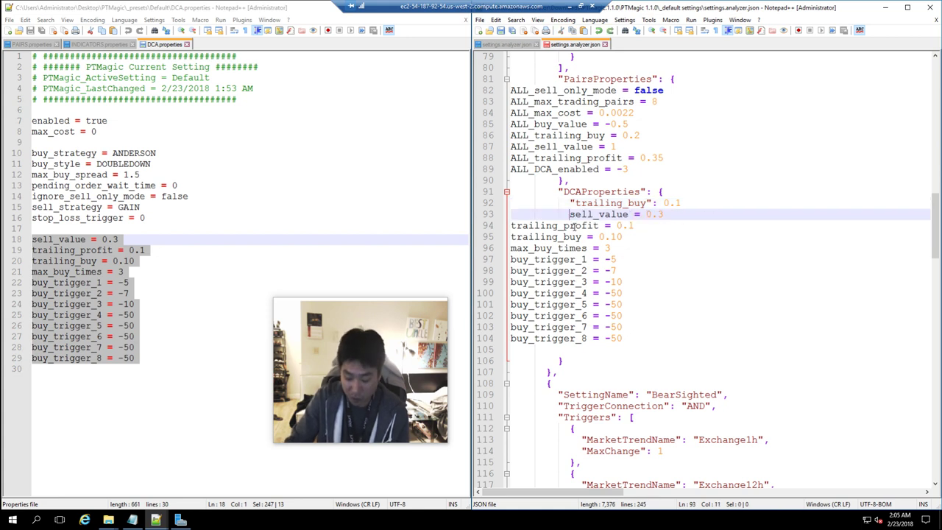
text(")
key(Down)
key(Home)
key(ctrl+v)
text(")
key(Down)
key(Home)
key(ctrl+v)
text(")
key(Down)
key(Home)
key(ctrl+v)
text(")
key(Down)
key(Home)
key(ctrl+v)
text(")
key(Down)
key(Home)
key(ctrl+v)
text(")
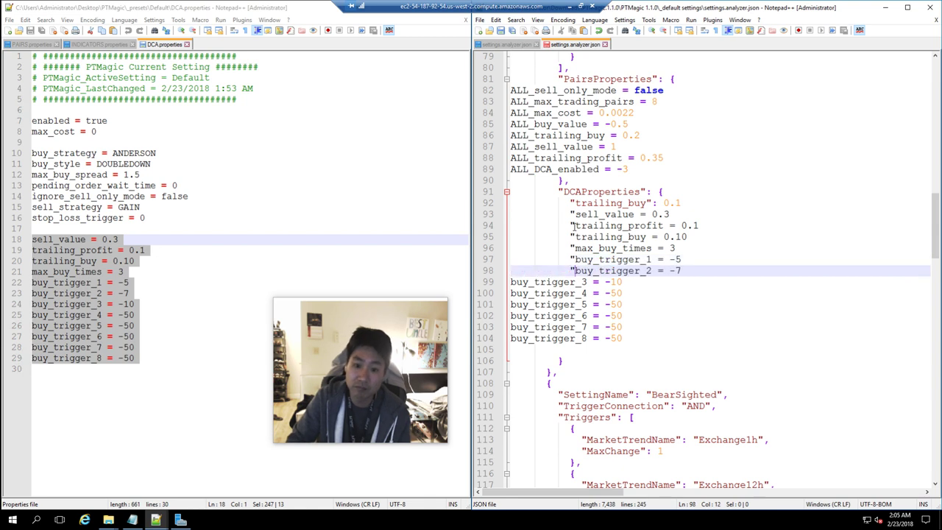
key(Down)
key(Home)
key(ctrl+v)
text(")
key(Down)
key(Home)
key(ctrl+v)
text(")
key(Down)
key(Home)
key(ctrl+v)
text(")
key(Down)
key(Home)
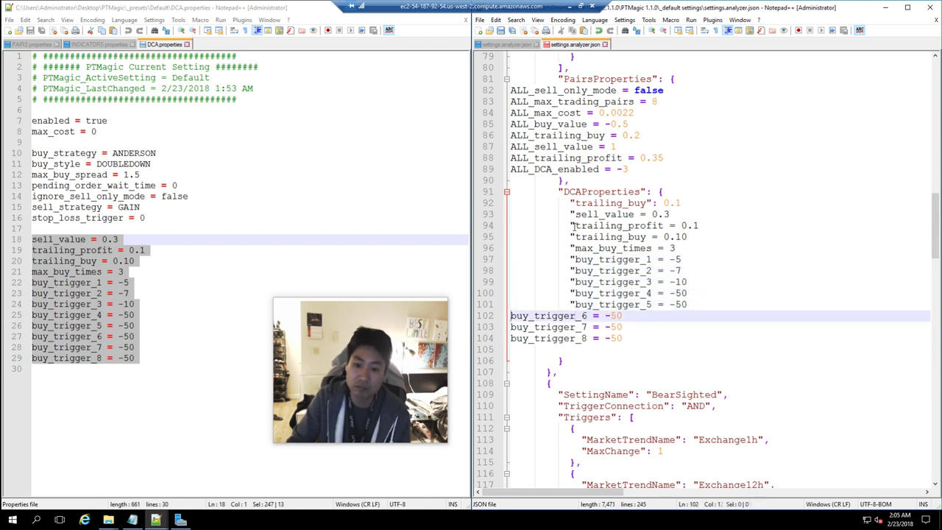
key(ctrl+v)
text(")
key(Down)
key(Home)
key(ctrl+v)
text(")
key(Down)
key(Home)
key(ctrl+v)
text(")
key(Down)
key(Home)
key(BackSpace)
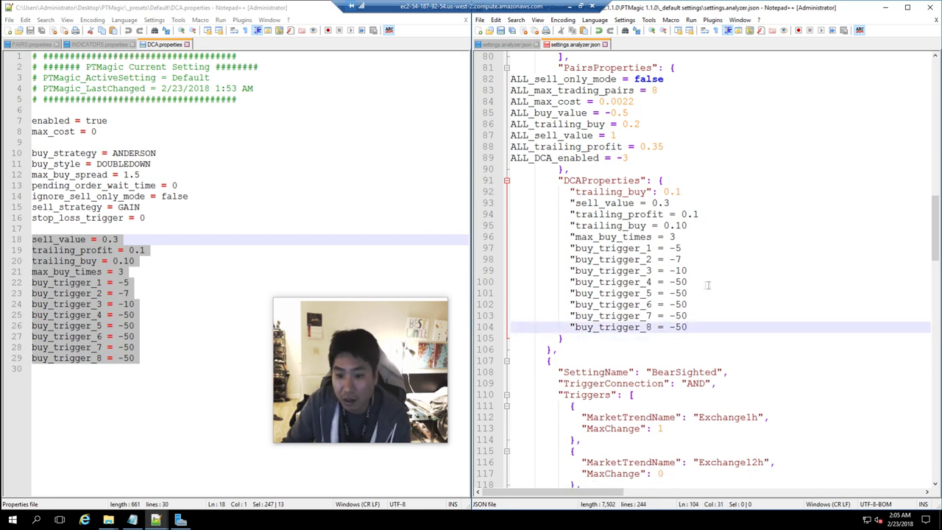
Step: Replace all equals signs in the pasted TankingDown properties with a closing quotation mark and colon (":)
scroll(708, 358, up, 2)
drag(692, 400, 495, 149)
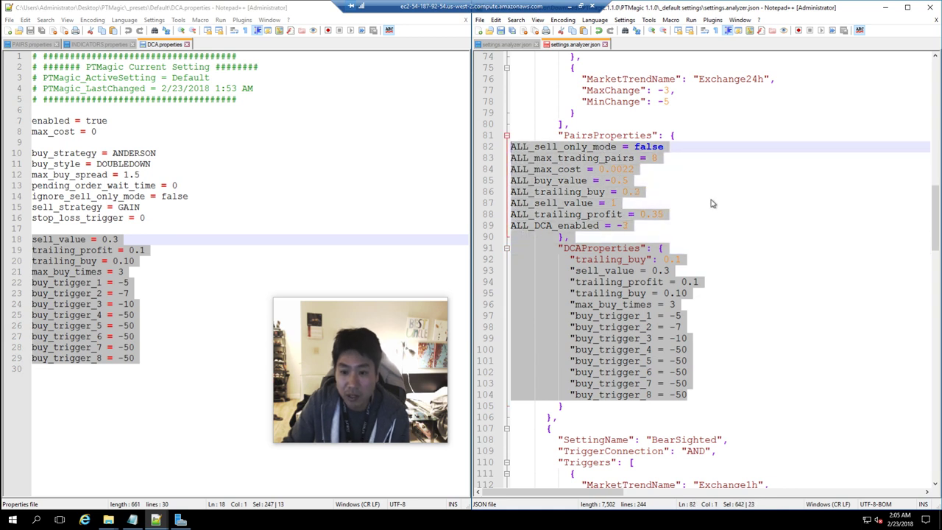
key(ctrl+f)
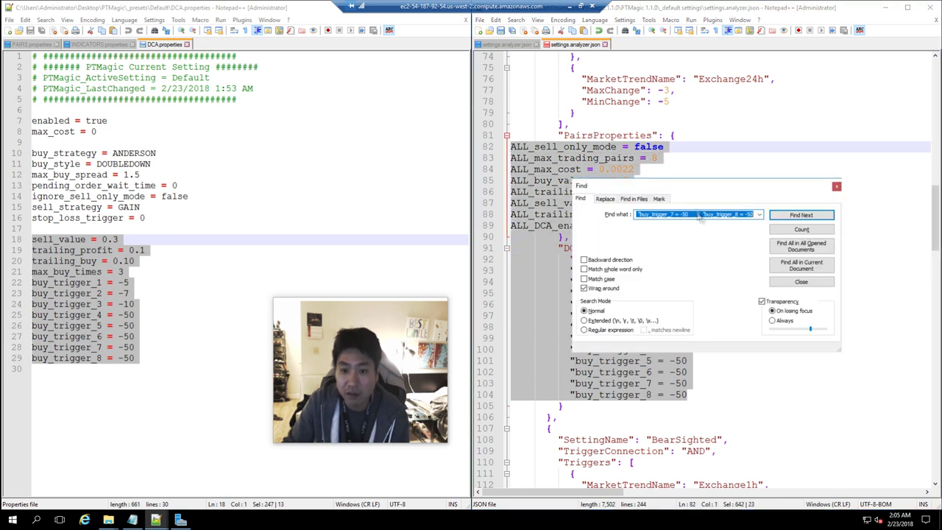
click(608, 198)
text(=)
key(Tab)
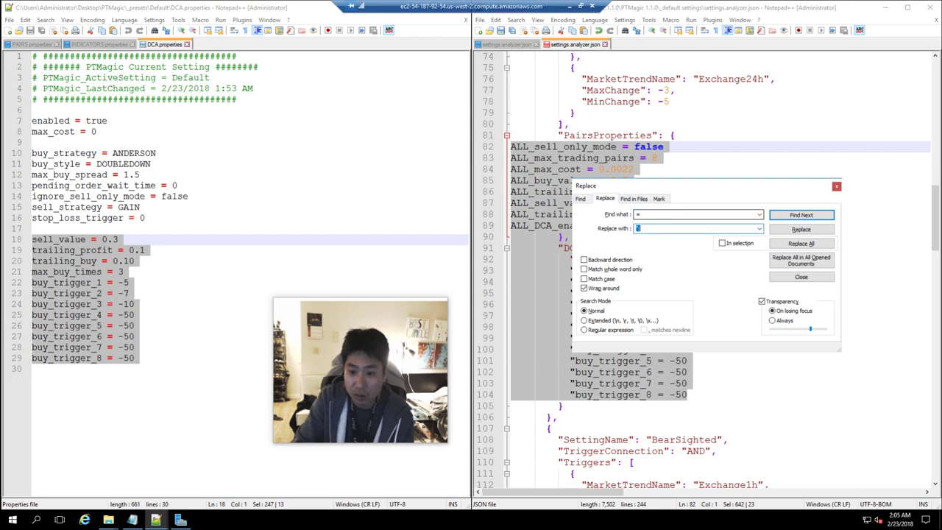
text(":)
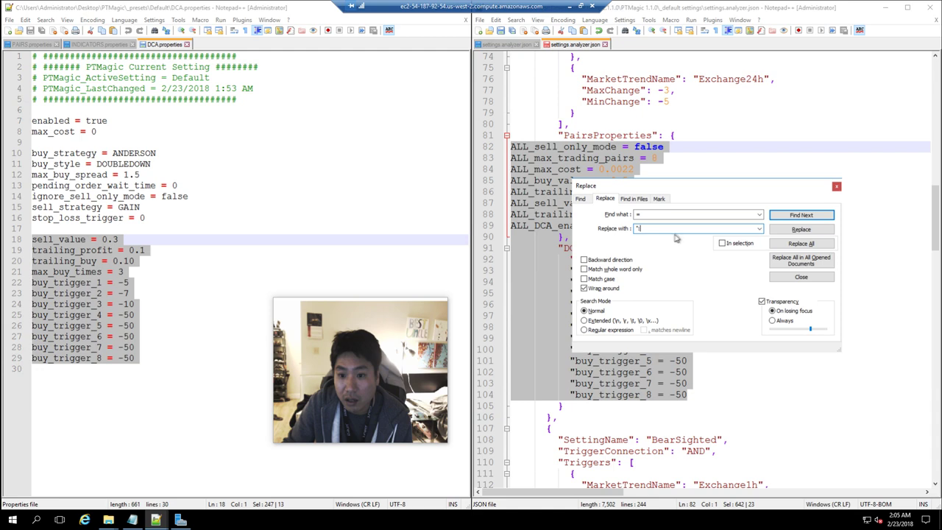
click(800, 243)
click(836, 186)
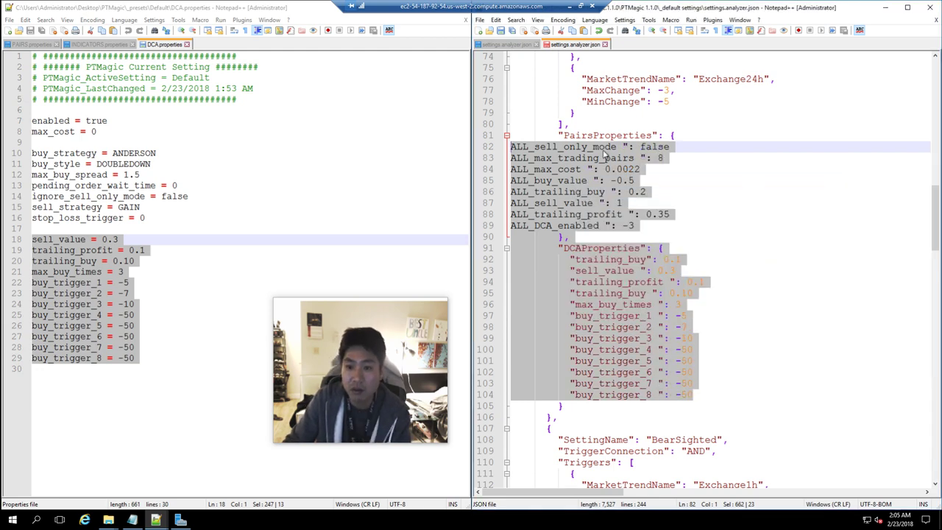
Step: Remove the space before the closing quotation mark in the ALL_sell_only_mode through ALL_DCA_enabled lines
click(617, 148)
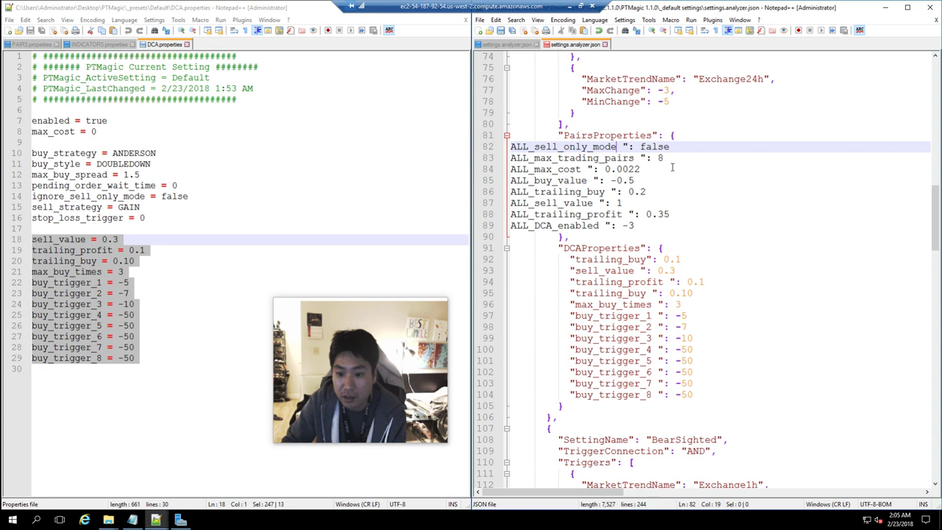
key(Delete)
key(Down)
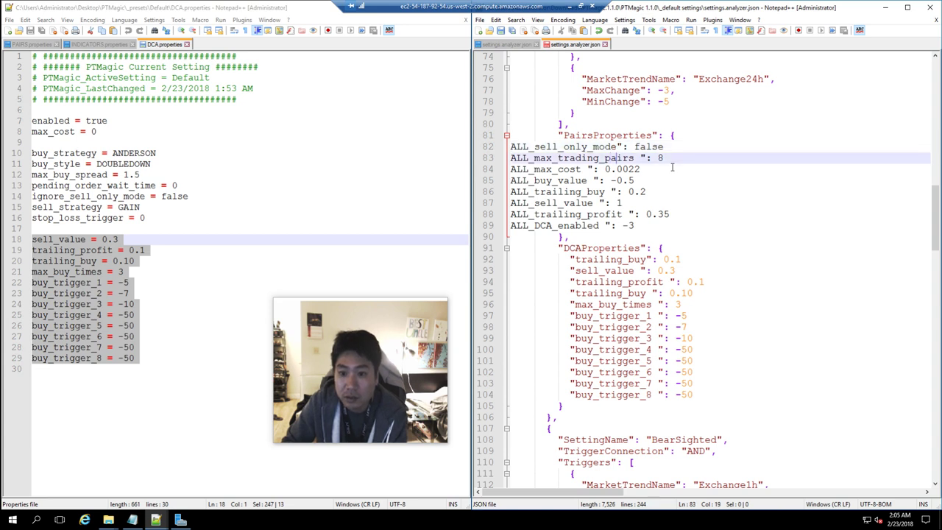
key(Delete)
key(Down)
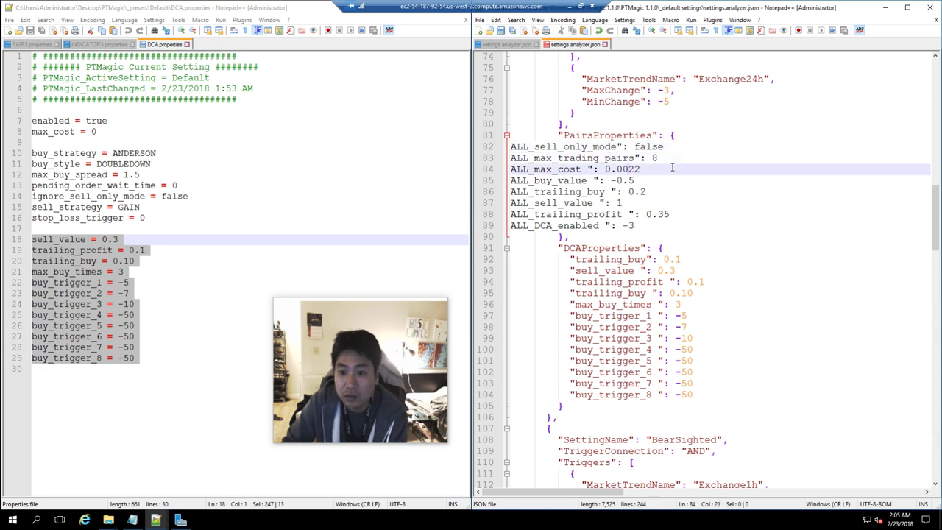
key(Delete)
key(Down)
key(Right)
key(Delete)
key(Down)
key(Delete)
key(Down)
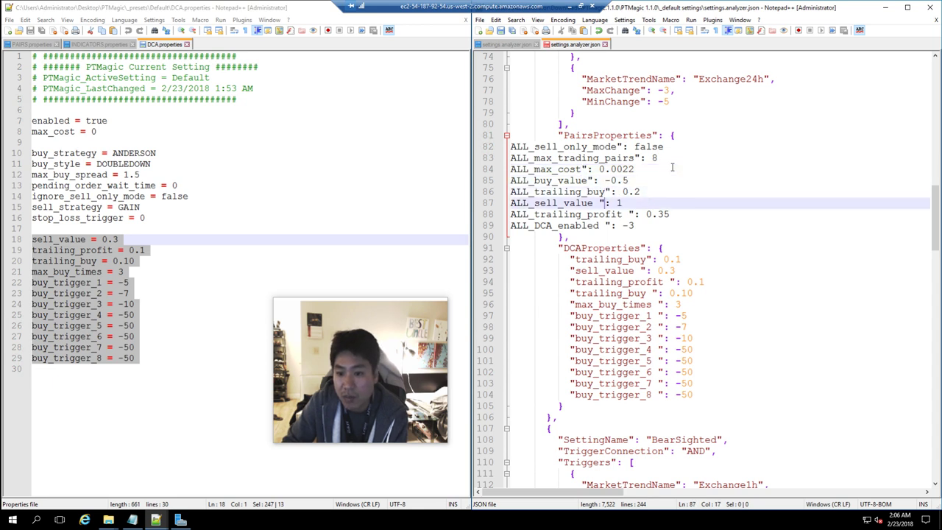
key(Delete)
key(Down)
key(Delete)
key(Down)
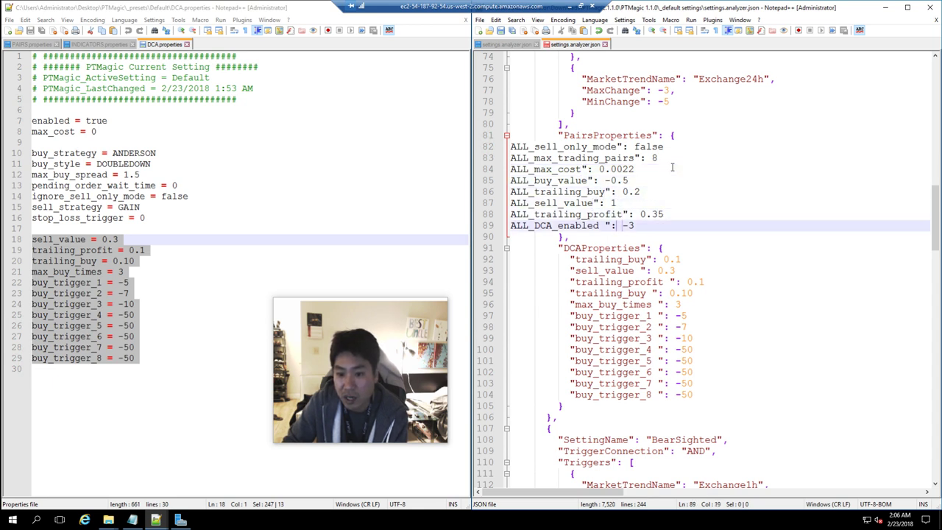
key(BackSpace)
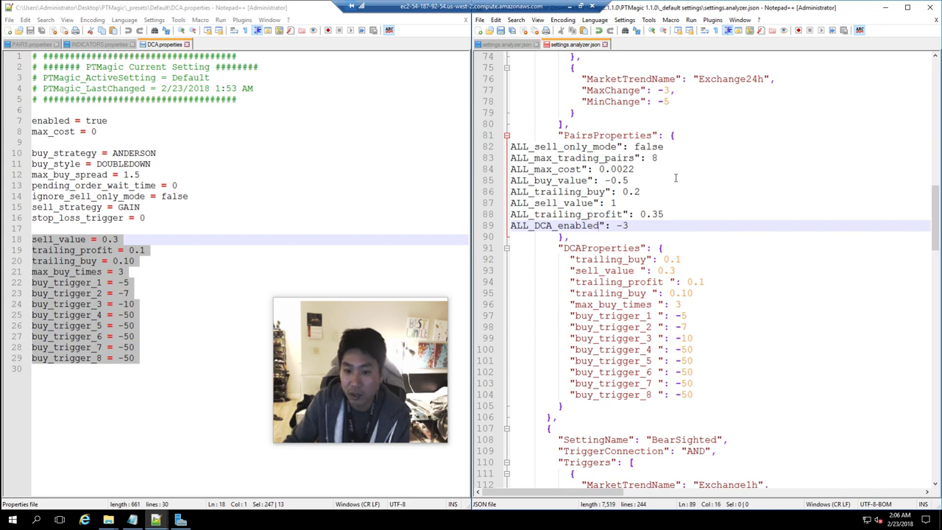
Step: Indent the ALL_DCA_enabled line and those above it up to ALL_sell_only_mode, adding an opening quotation mark to each
scroll(675, 177, down, 1)
scroll(566, 213, up, 1)
key(Home)
text(")
key(Up)
key(Home)
text(")
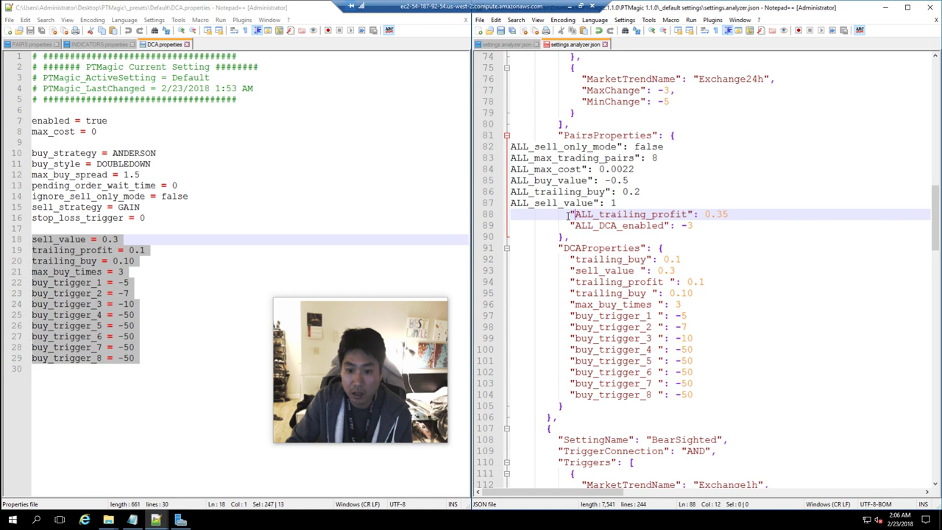
key(Up)
key(Home)
text(")
key(Up)
key(Home)
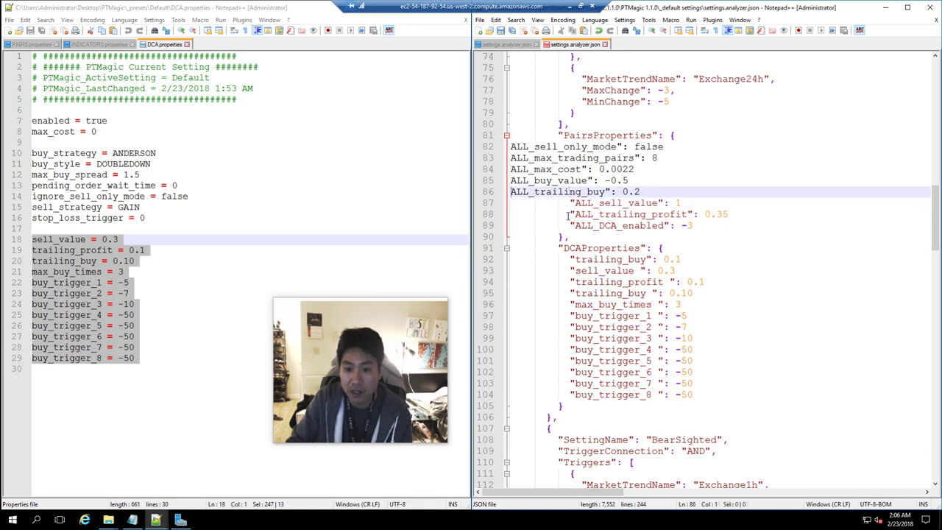
text(")
key(Up)
key(Home)
text(")
key(Up)
key(Home)
text(")
key(Up)
key(Home)
text(")
key(Up)
key(Home)
text(")
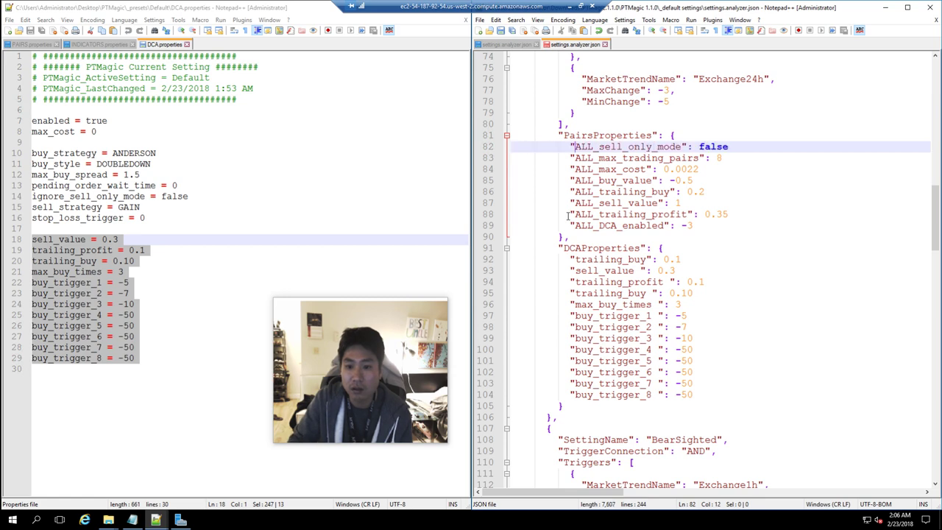
Step: Compare the TankingDown PairsProperties entries with the source lines in PAIRS.properties
drag(569, 147, 686, 147)
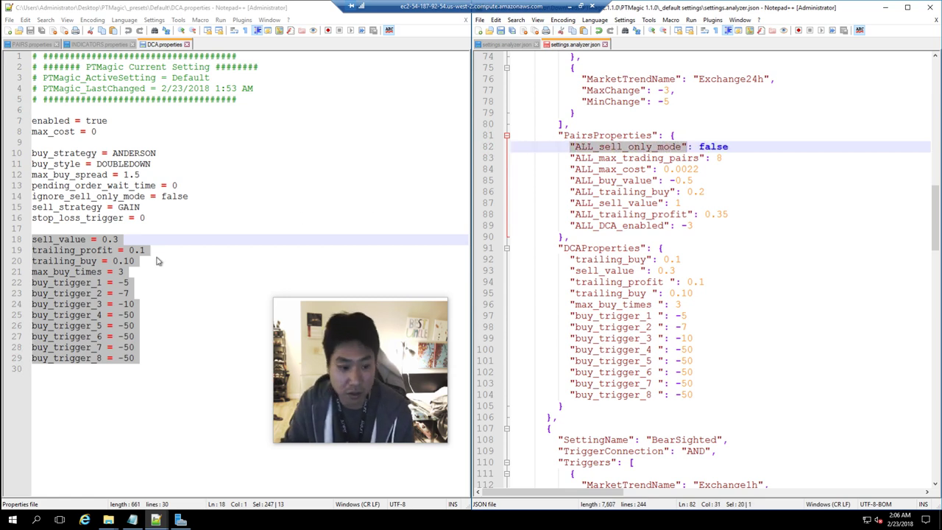
click(43, 46)
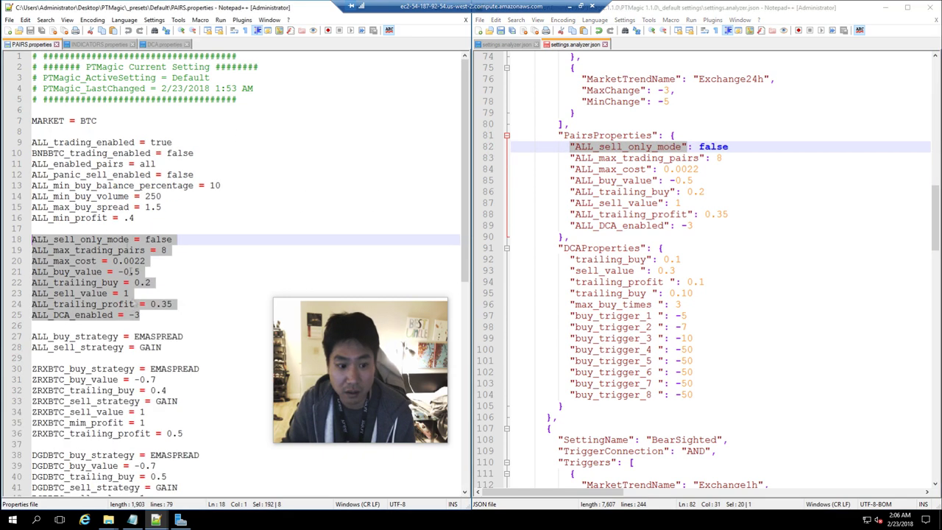
click(696, 157)
scroll(695, 147, up, 6)
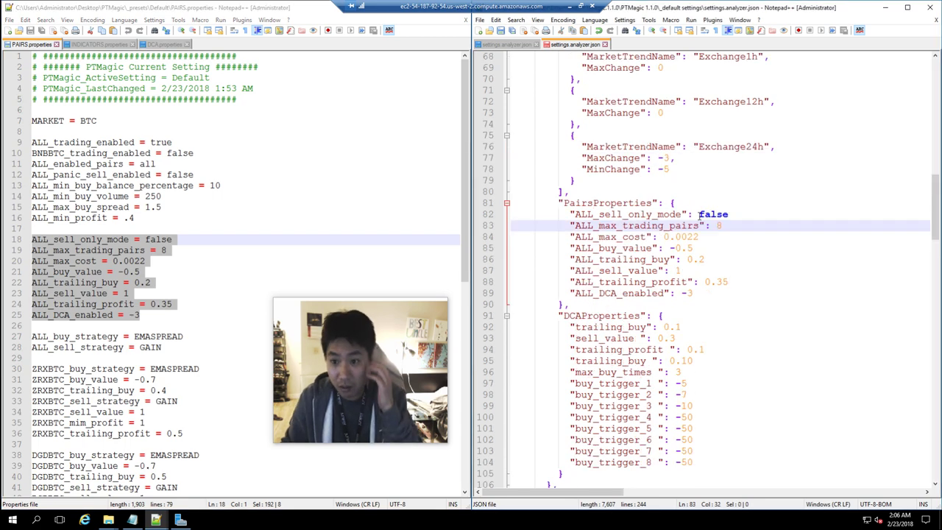
click(626, 146)
click(703, 361)
scroll(556, 210, down, 4)
Step: Copy TankingDown's complete PairsProperties and DCAProperties blocks, including the closing brace
drag(555, 206, 730, 458)
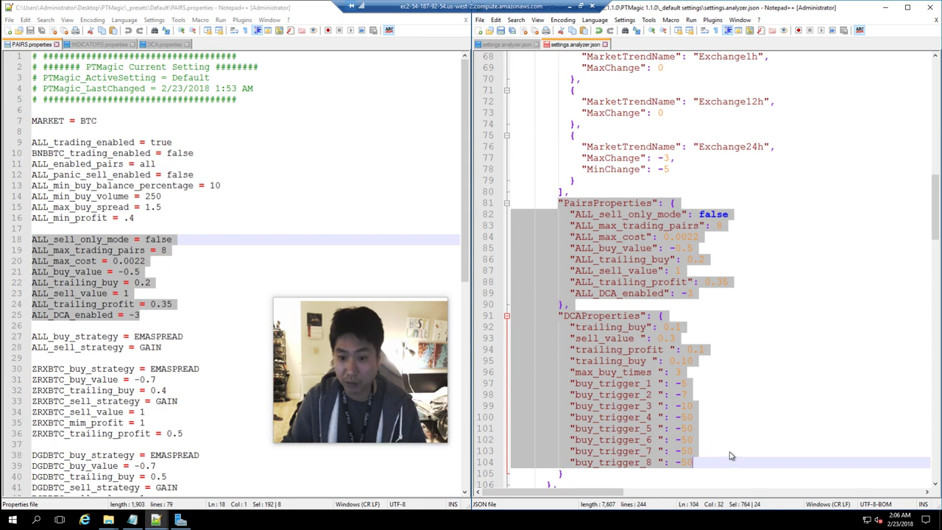
click(560, 205)
drag(558, 203, 568, 462)
click(553, 190)
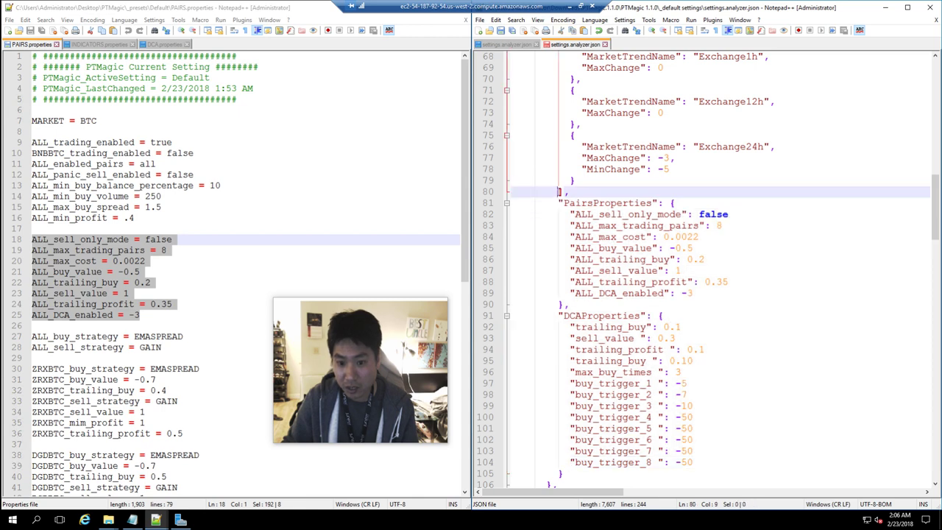
drag(560, 203, 572, 473)
key(ctrl+c)
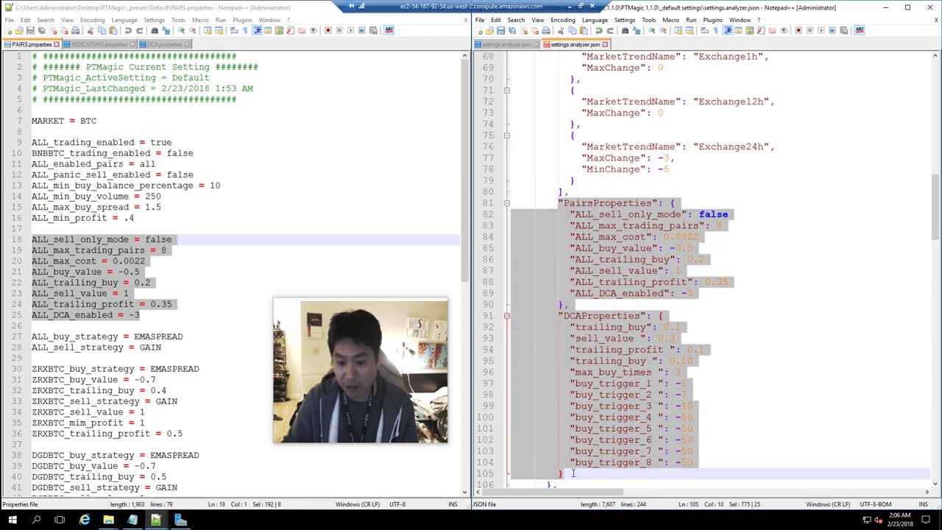
Step: Replace BearSighted's PairsProperties and DCAProperties blocks with the ones copied from TankingDown
scroll(685, 277, down, 15)
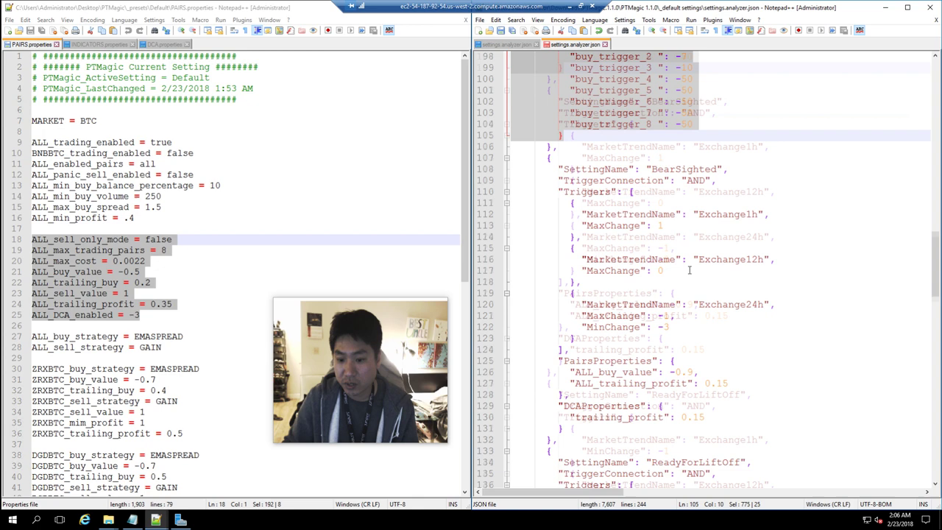
scroll(685, 277, down, 2)
scroll(639, 260, up, 6)
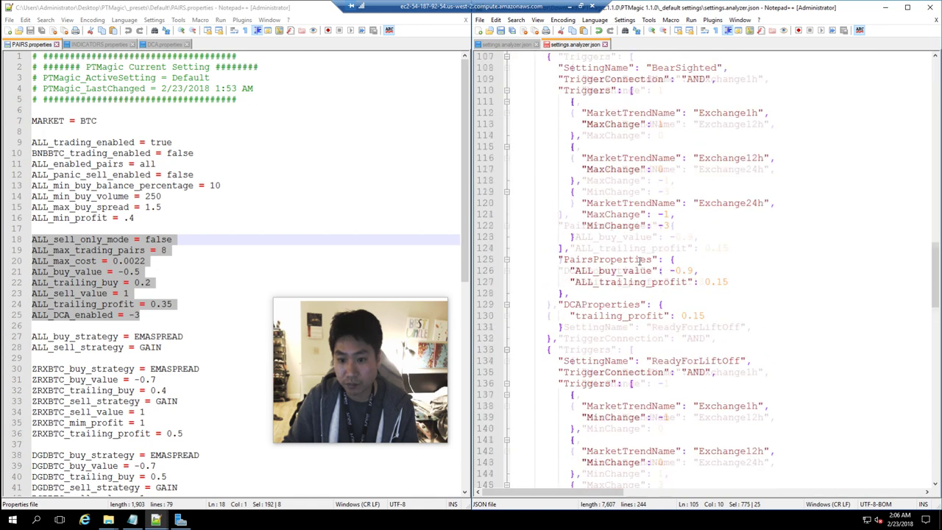
scroll(564, 310, down, 1)
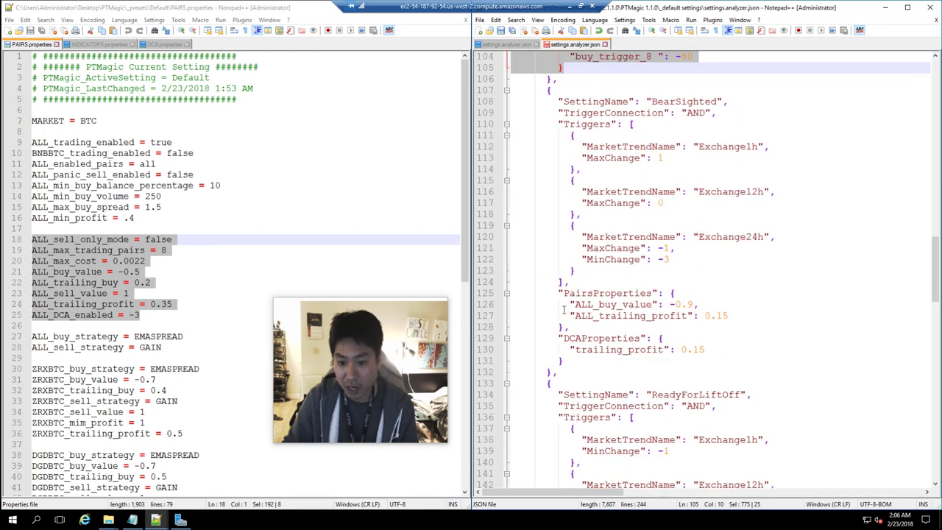
click(560, 293)
key(shift+Down)
key(shift+Down)
key(shift+Down)
key(shift+Down)
key(shift+Down)
key(shift+Down)
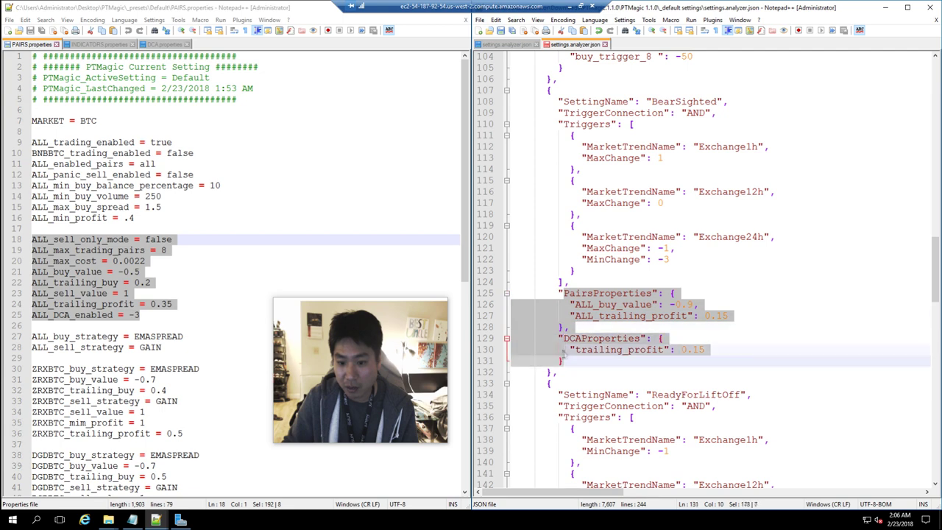
click(561, 294)
shift+click(563, 361)
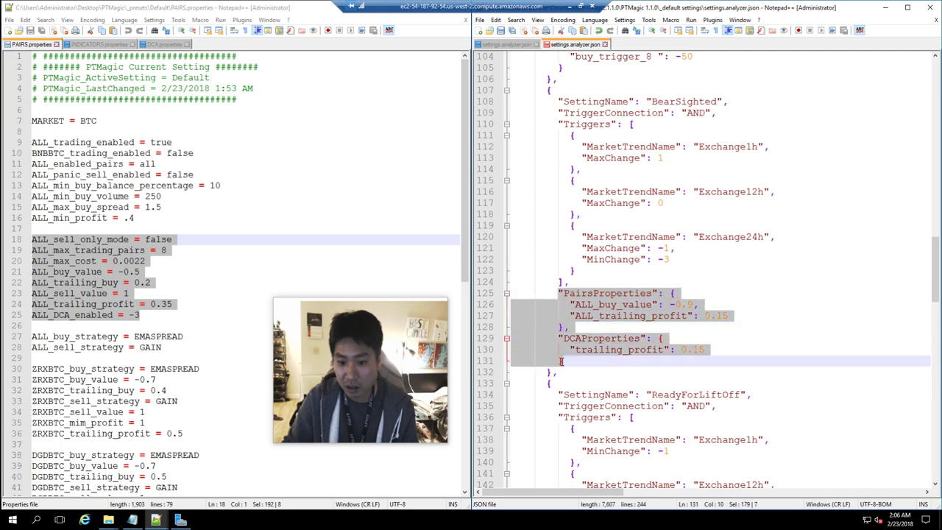
key(ctrl+v)
Step: Switch to the other open settings.analyzer.json file and copy TankingDown's complete PairsProperties and DCAProperties blocks
scroll(602, 348, down, 17)
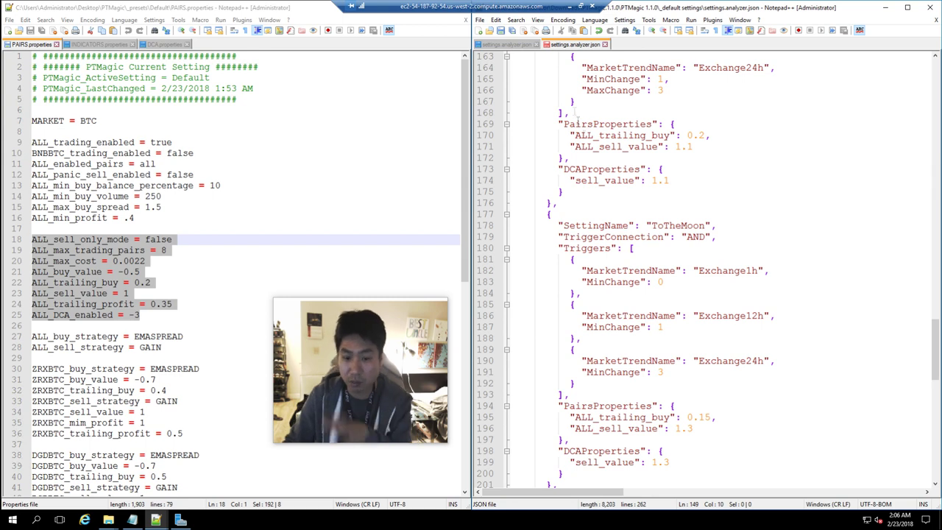
key(ctrl+Tab)
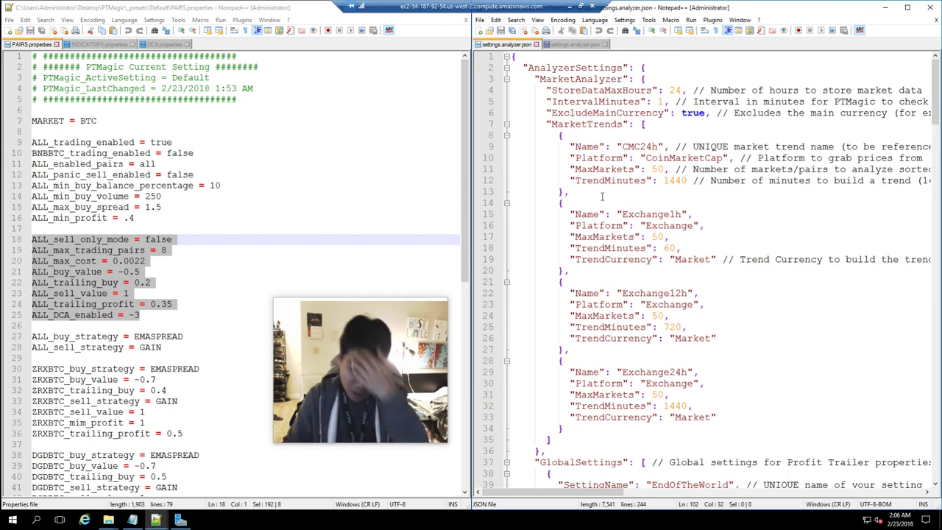
scroll(602, 189, down, 14)
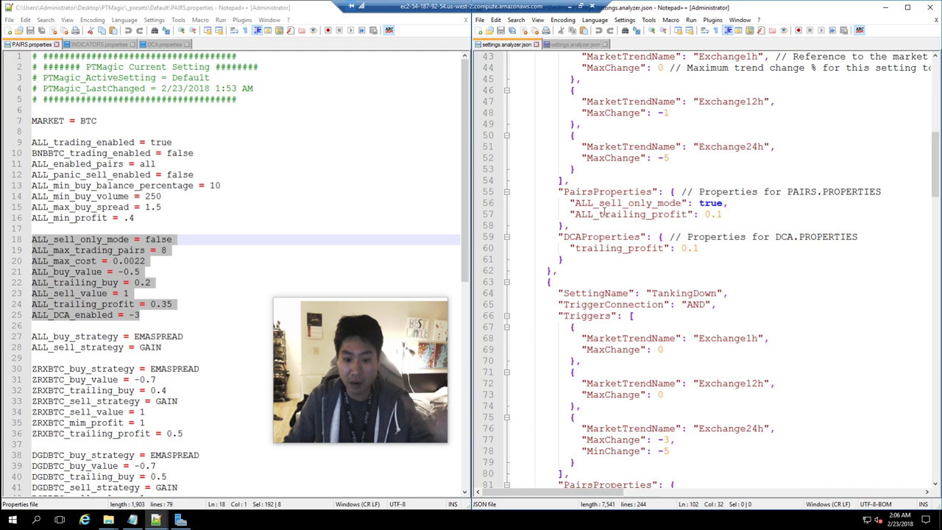
scroll(603, 212, down, 11)
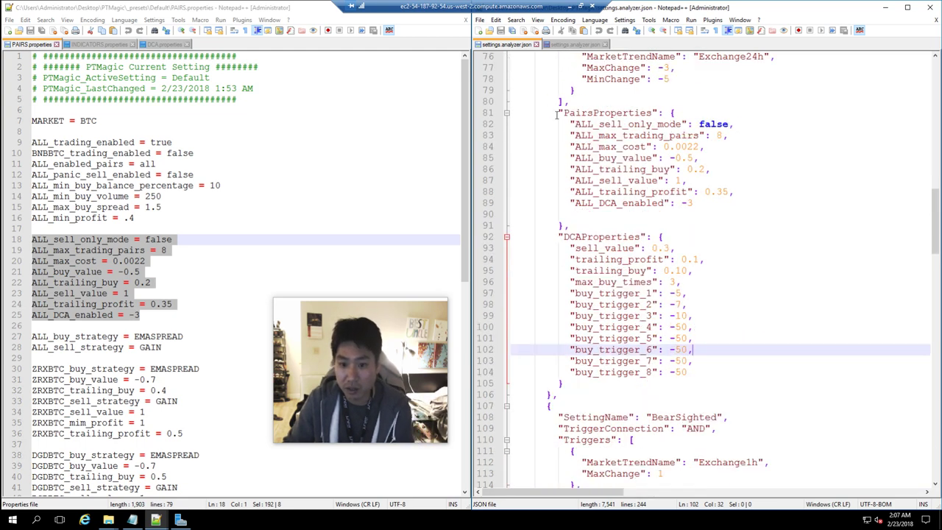
click(561, 113)
drag(560, 112, 571, 382)
key(ctrl+c)
Step: Replace BearSighted's PairsProperties and DCAProperties blocks in this file with the copied TankingDown blocks
scroll(589, 377, down, 12)
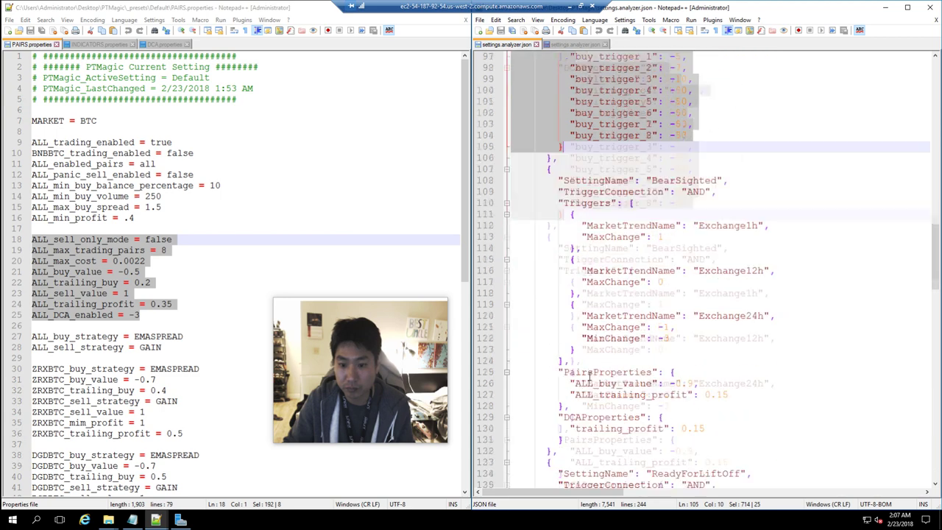
scroll(589, 376, up, 3)
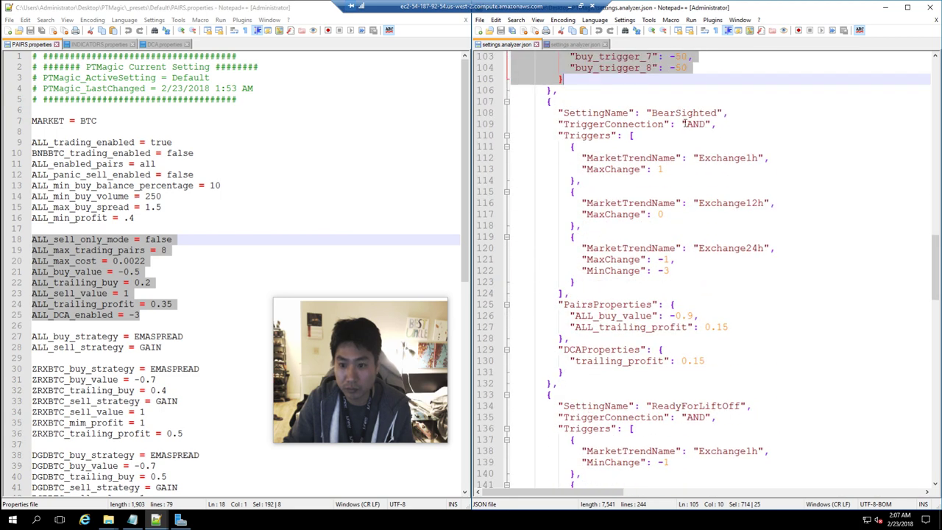
scroll(589, 372, down, 1)
drag(559, 271, 565, 338)
key(ctrl+v)
Step: Replace ReadyForLiftOff's PairsProperties and DCAProperties blocks with the copied TankingDown blocks
scroll(574, 331, down, 15)
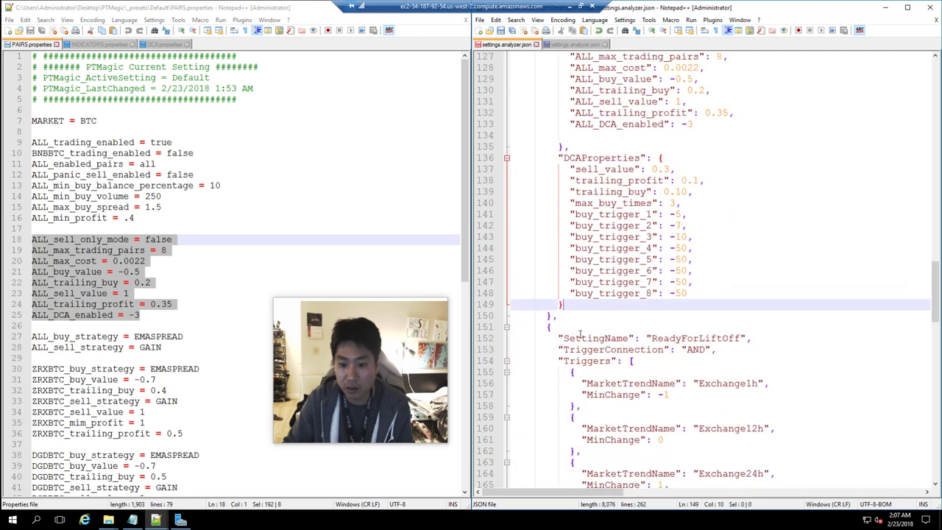
drag(558, 192, 565, 259)
key(ctrl+v)
Step: Replace ToTheMoon's PairsProperties and DCAProperties blocks with the copied TankingDown blocks
scroll(591, 282, down, 6)
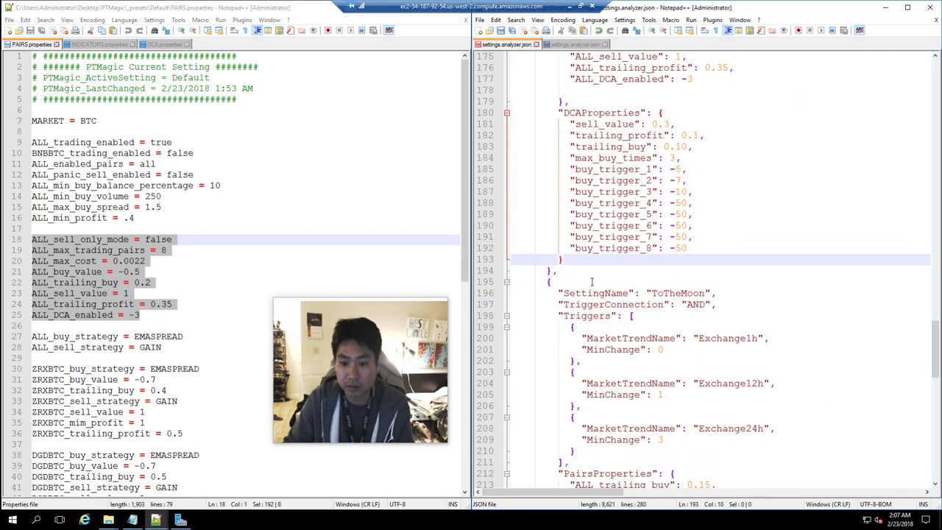
scroll(591, 282, down, 6)
scroll(617, 237, down, 1)
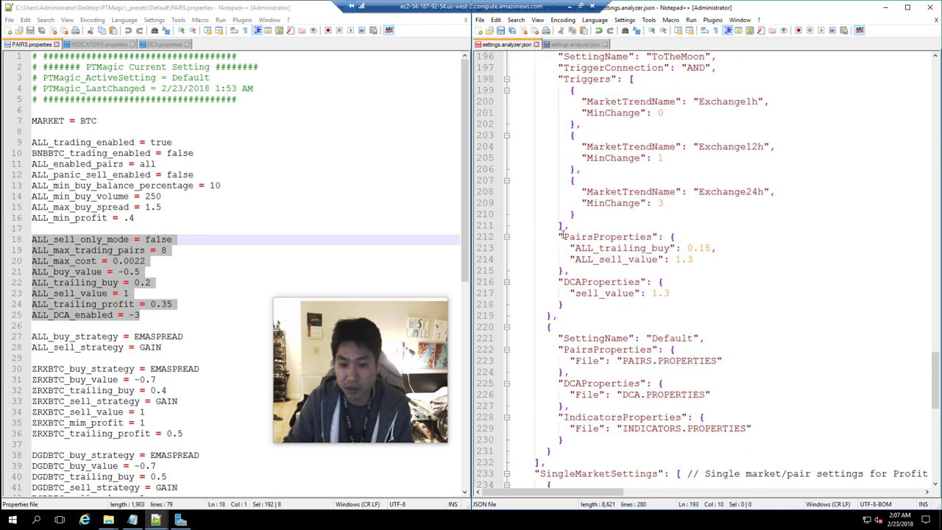
drag(561, 236, 561, 308)
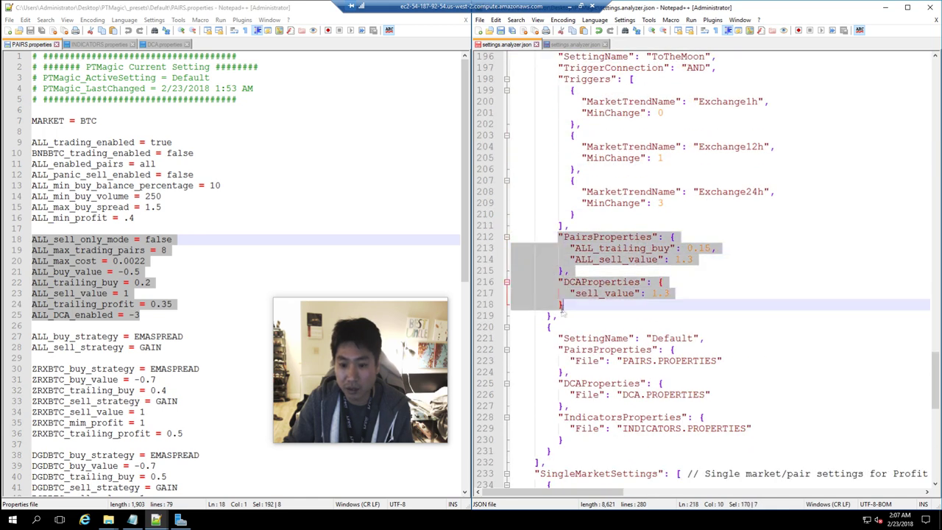
key(ctrl+v)
scroll(628, 287, down, 5)
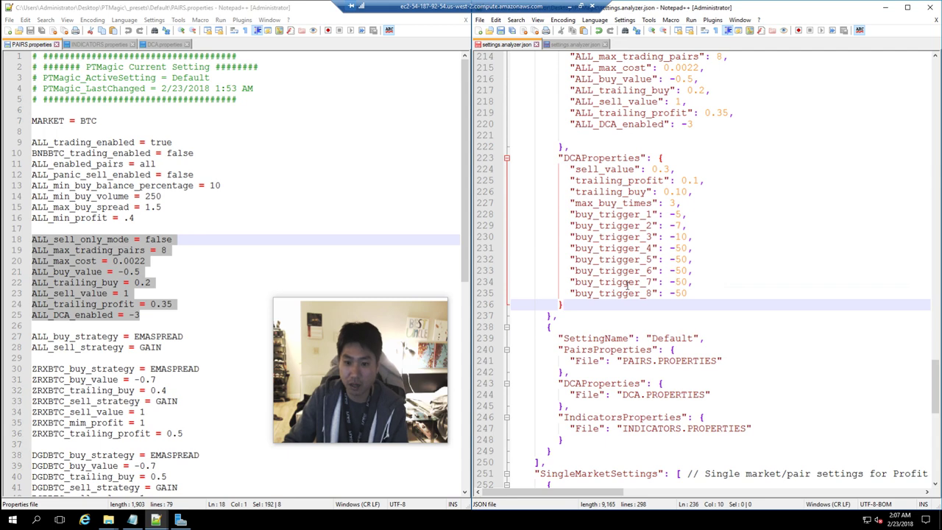
scroll(626, 286, up, 4)
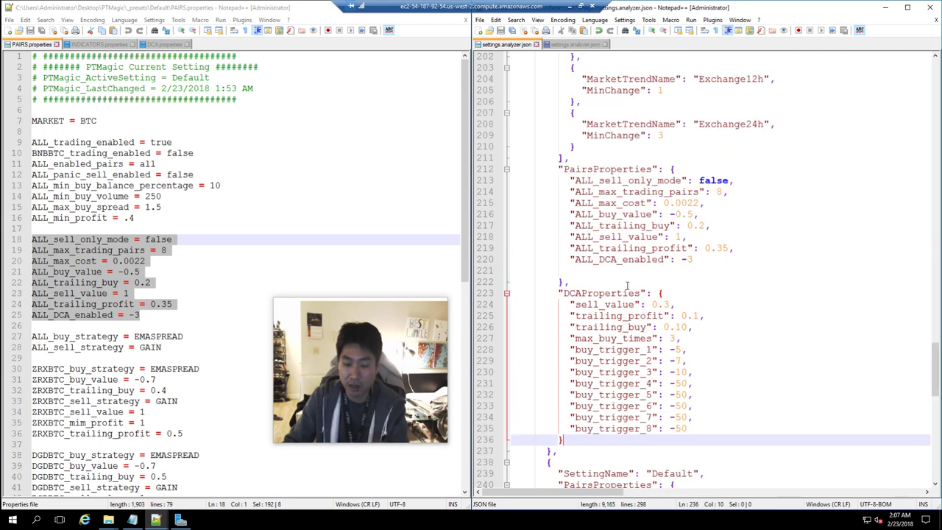
Step: Switch to File Explorer, run Start PTMagic from the PTMagic folder and close its console window
click(108, 520)
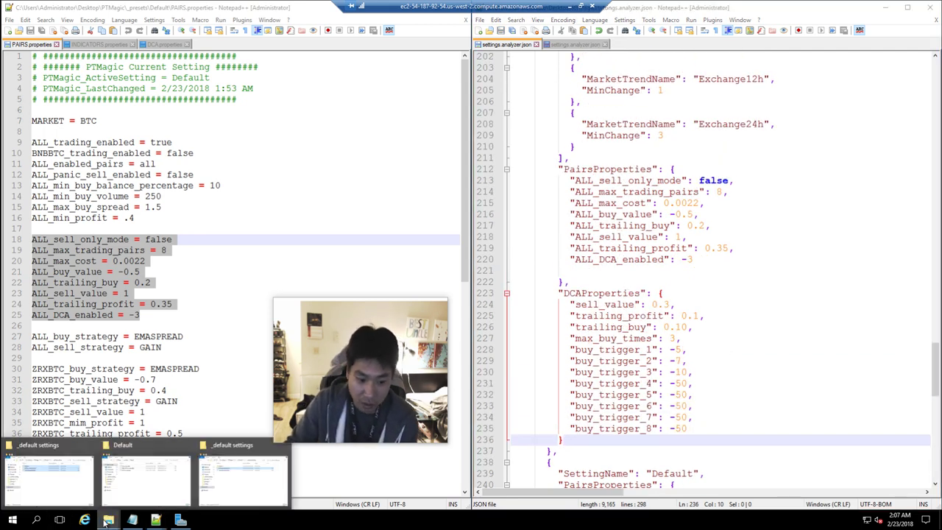
mouse_move(156, 500)
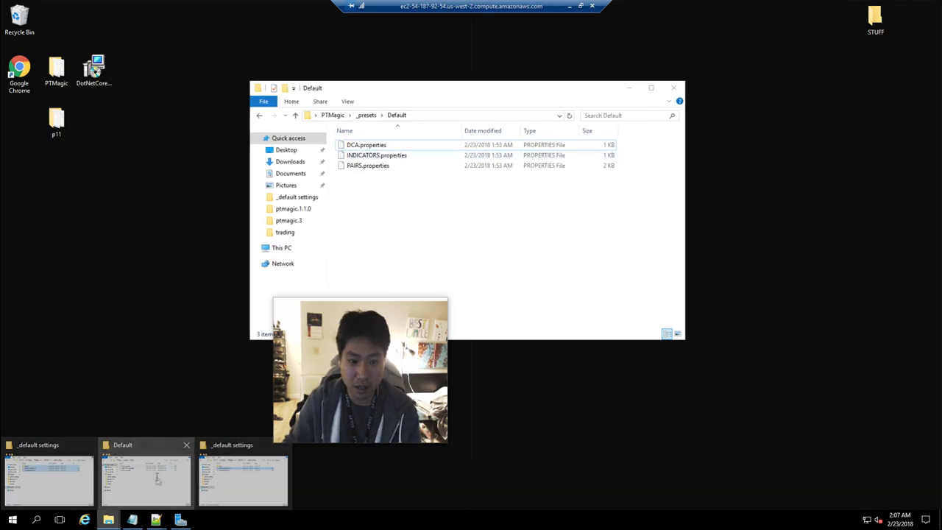
click(174, 482)
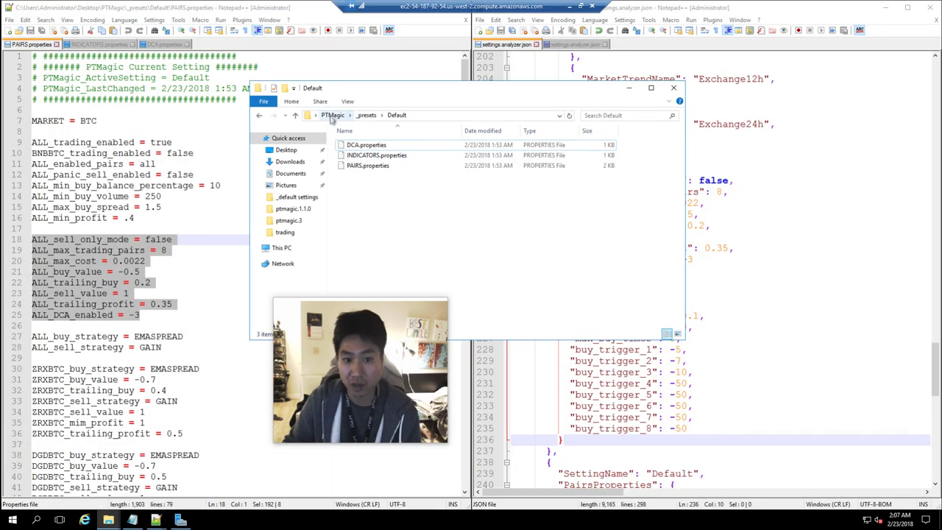
click(335, 114)
scroll(356, 168, down, 6)
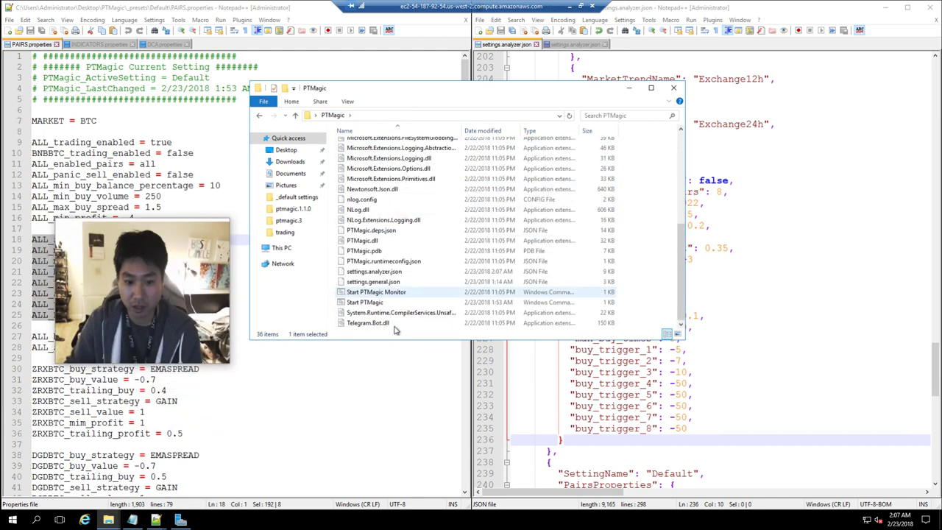
click(373, 303)
double_click(374, 309)
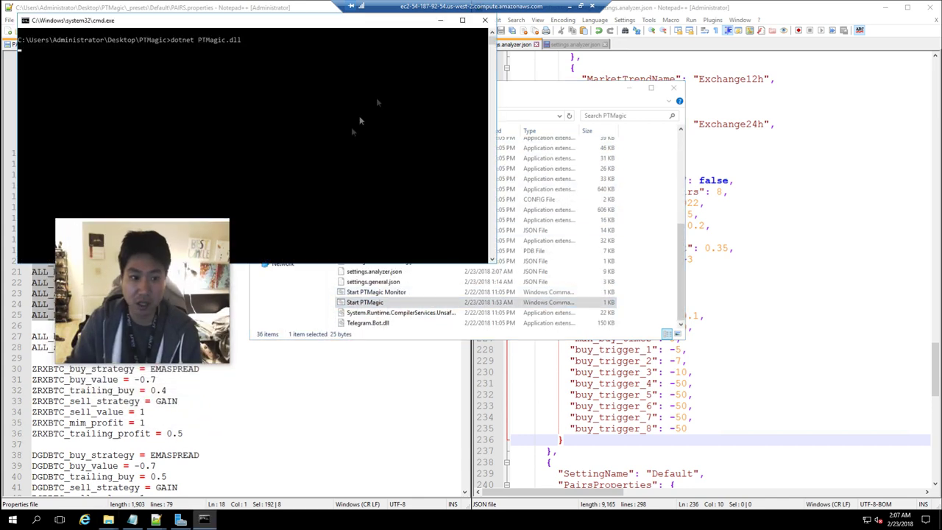
click(484, 21)
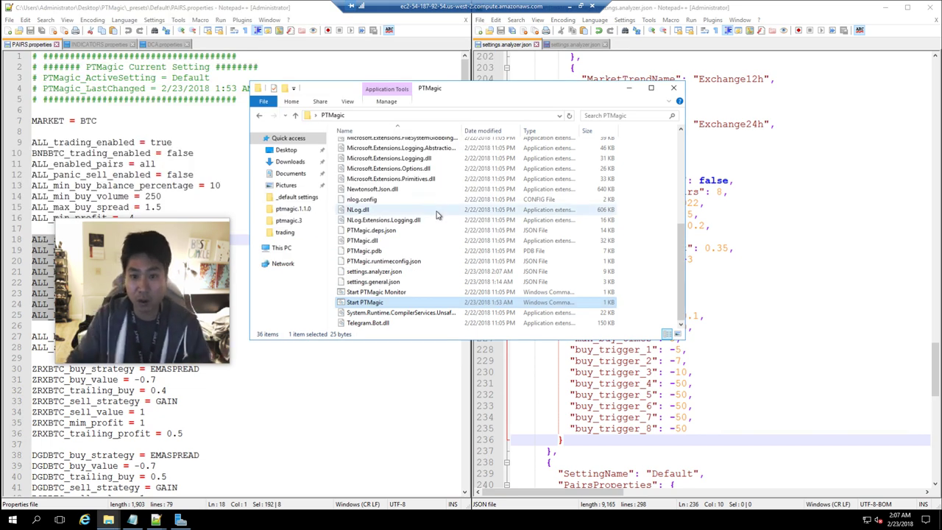
Step: Return to settings.analyzer.json and examine the PairsProperties and DCAProperties blocks from ToTheMoon back up to TankingDown
click(739, 274)
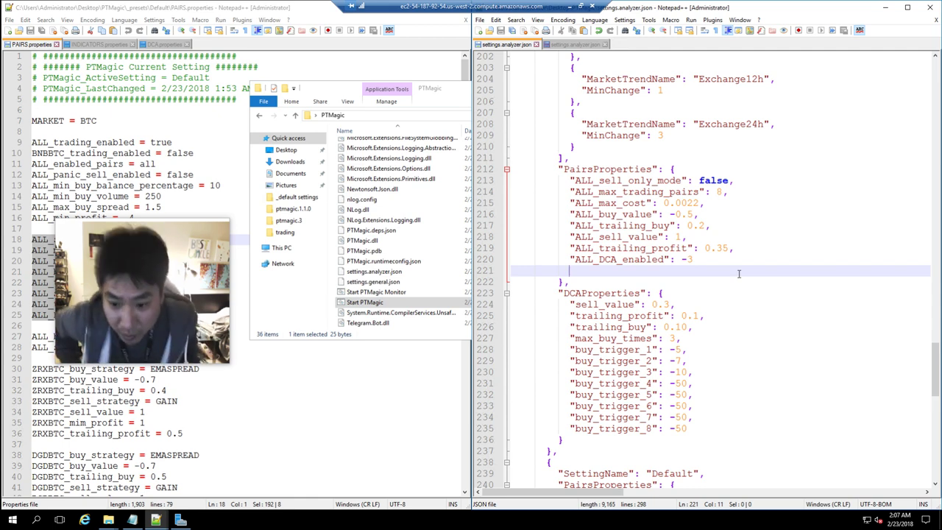
scroll(726, 292, up, 19)
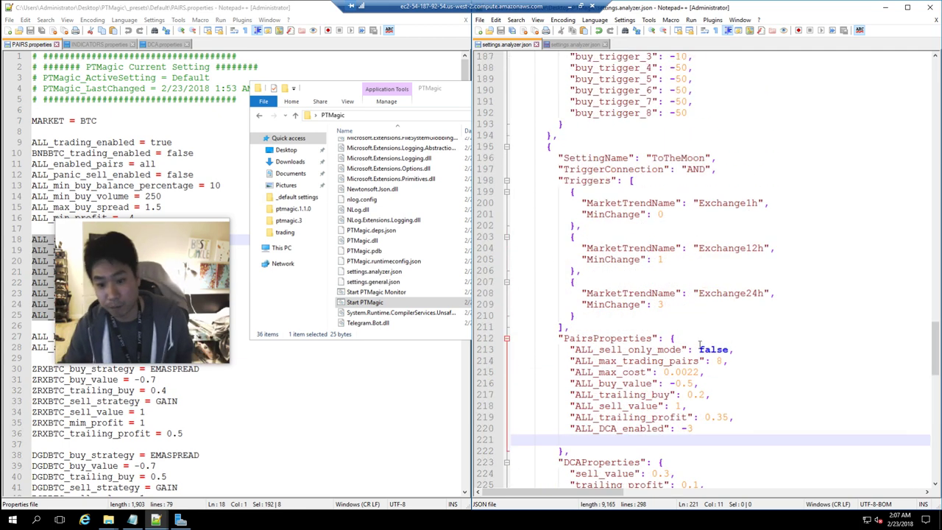
scroll(703, 342, down, 3)
scroll(697, 350, down, 5)
scroll(698, 346, up, 20)
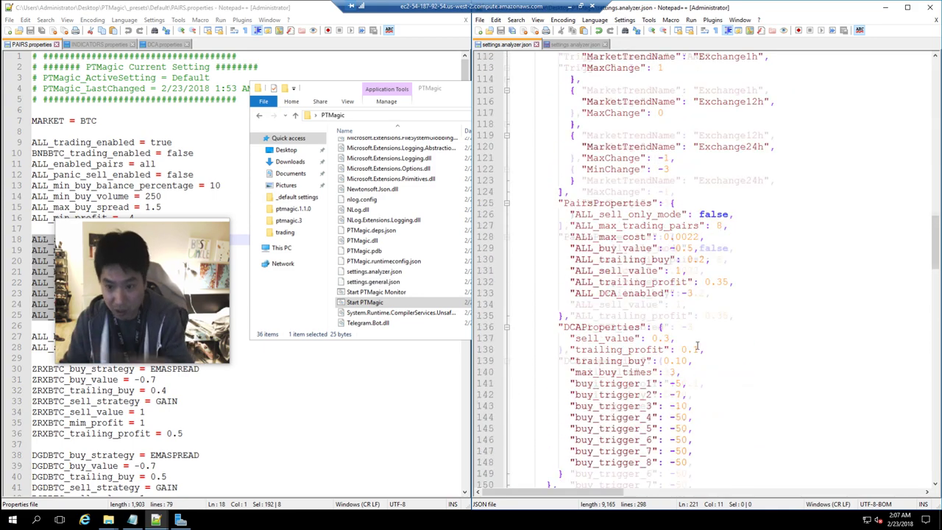
click(697, 396)
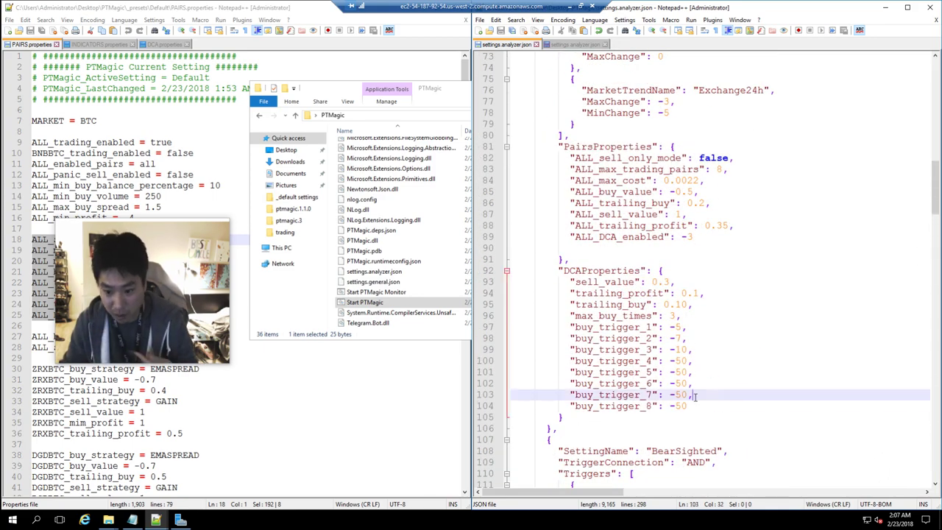
key(shift+Left)
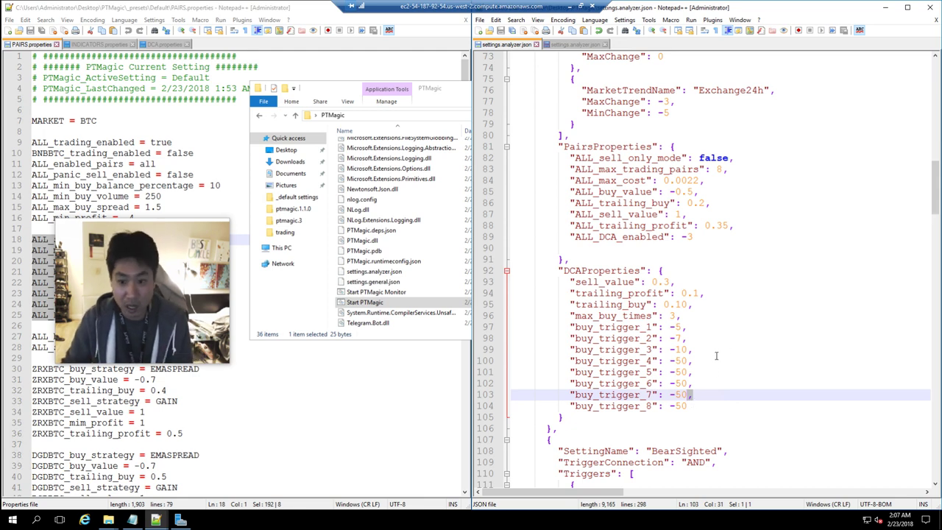
scroll(716, 356, up, 5)
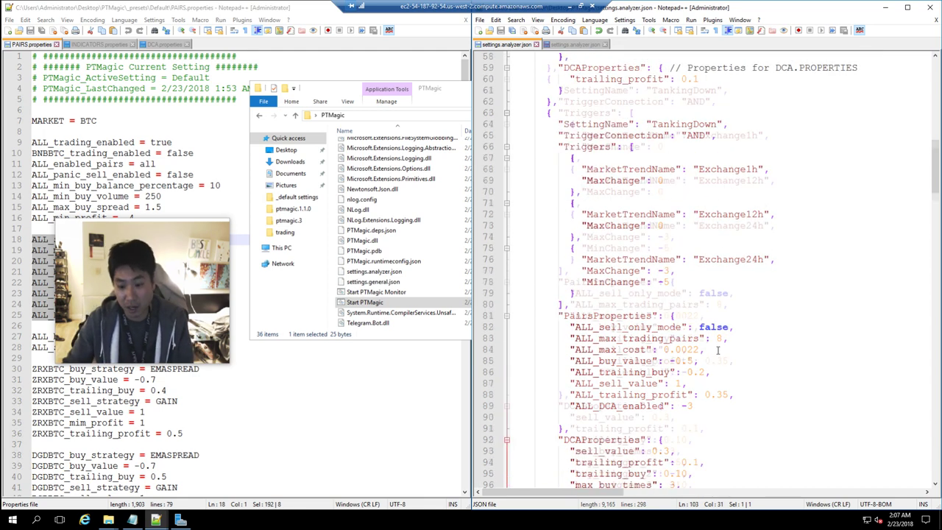
scroll(718, 351, down, 2)
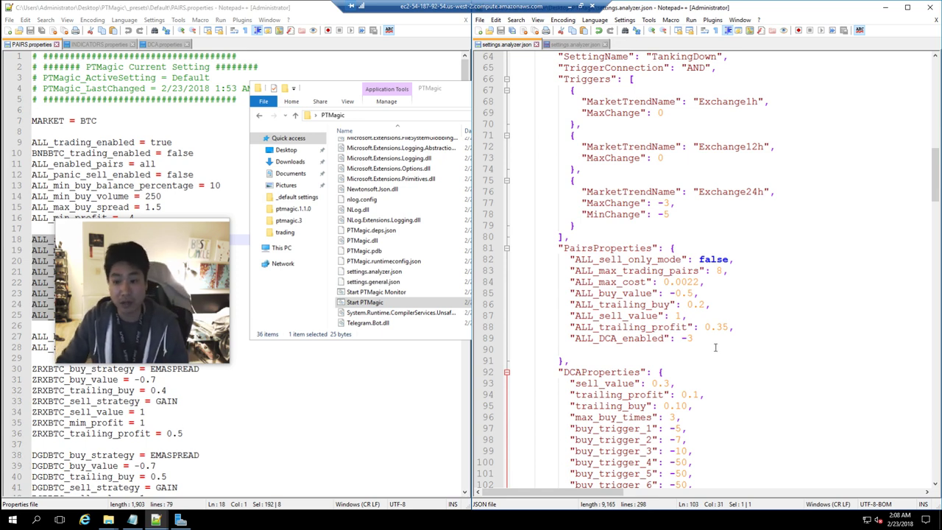
scroll(713, 348, up, 2)
click(651, 125)
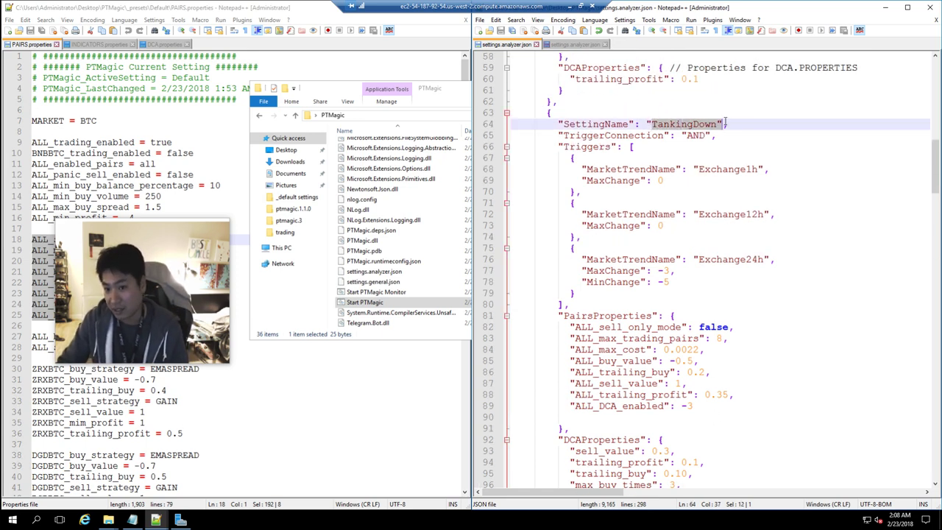
Step: Set TankingDown's ALL_buy_value to -1.0 and its ALL_trailing_buy to 0.4 in PairsProperties
click(725, 382)
key(Up)
key(Up)
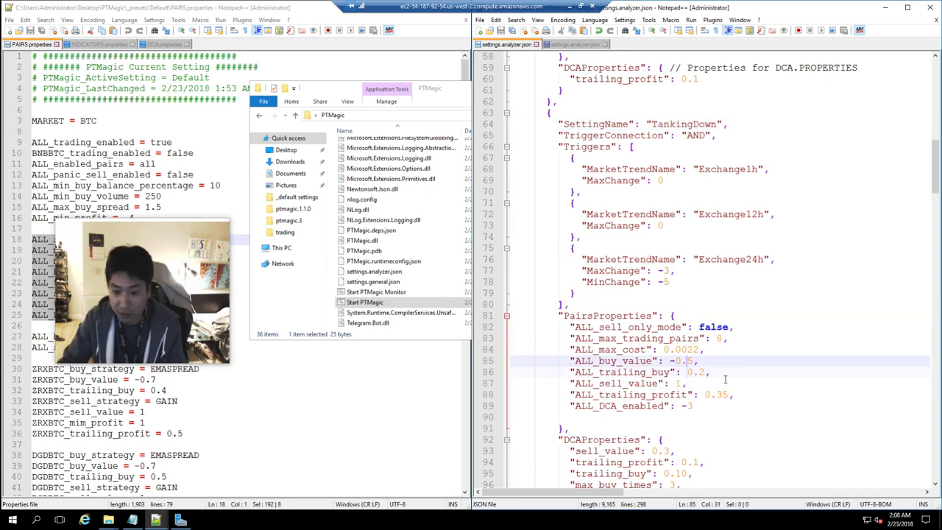
key(Delete)
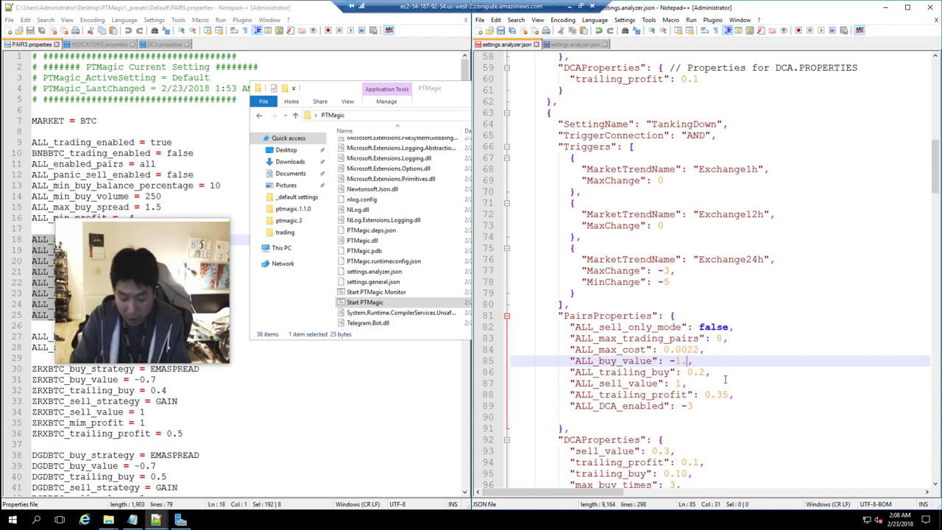
key(Down)
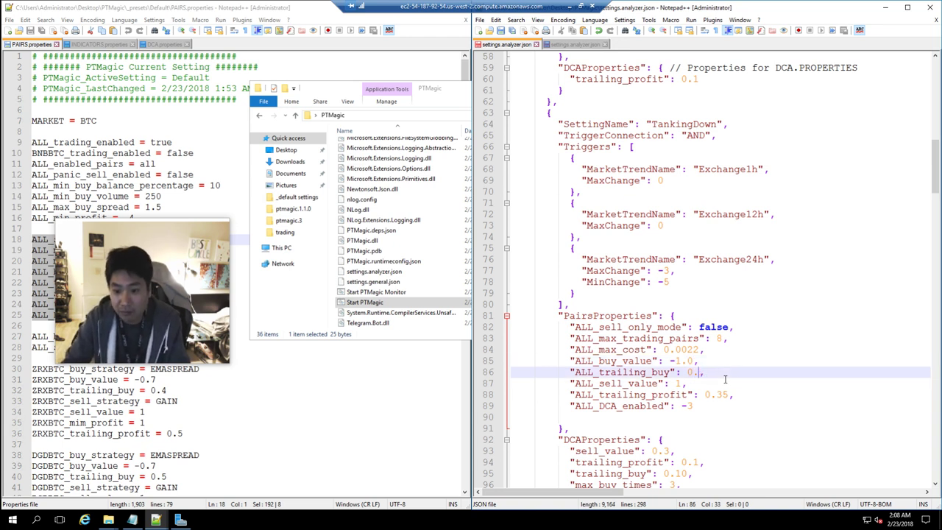
key(Down)
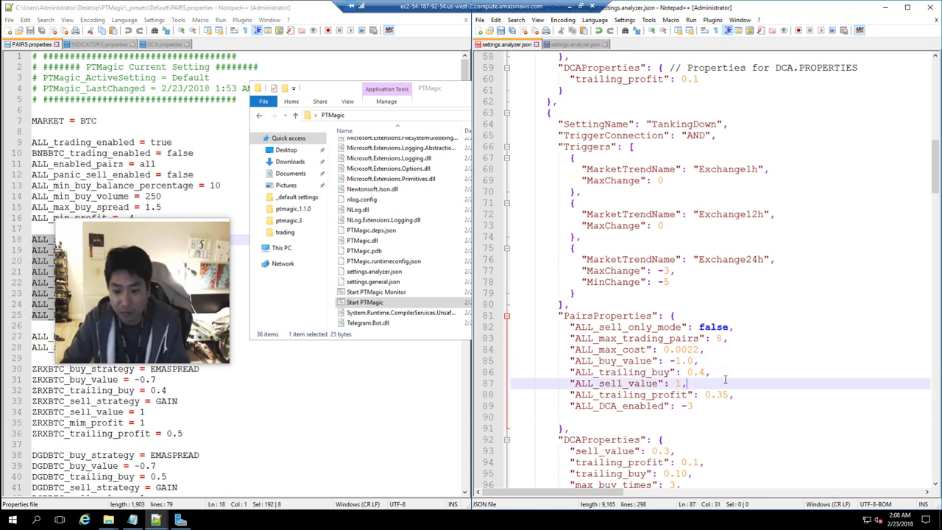
Step: Set ALL_DCA_enabled to -6 in TankingDown's PairsProperties
key(Down)
key(Down)
key(Down)
key(Down)
key(Down)
key(Down)
key(Down)
key(Up)
key(Up)
key(Up)
key(Up)
key(Up)
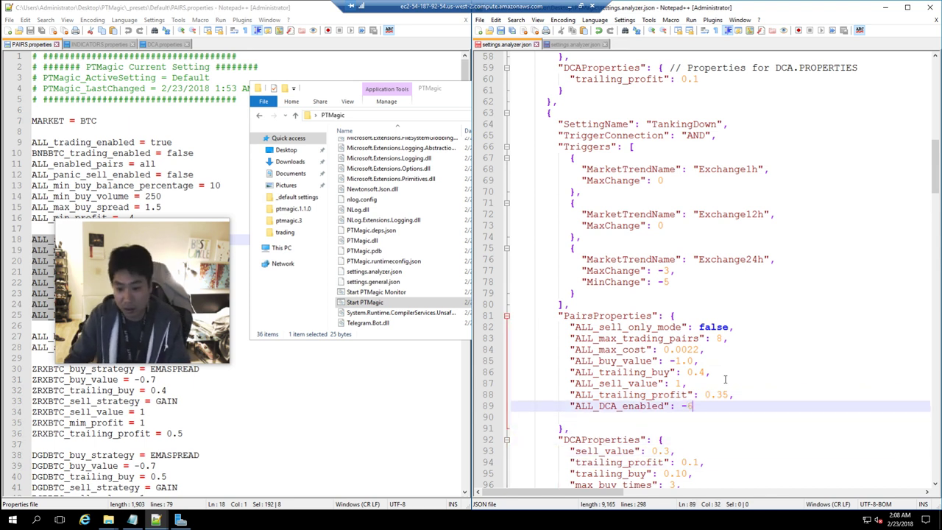
Step: Examine TankingDown's DCAProperties entries, from the buy_trigger lines up to sell_value
key(Down)
key(Down)
key(Down)
key(Down)
key(Down)
key(Down)
key(Down)
key(Down)
key(Down)
key(Down)
key(Down)
key(Down)
key(Down)
key(Down)
key(Down)
key(Down)
key(Down)
key(Down)
key(Down)
key(Down)
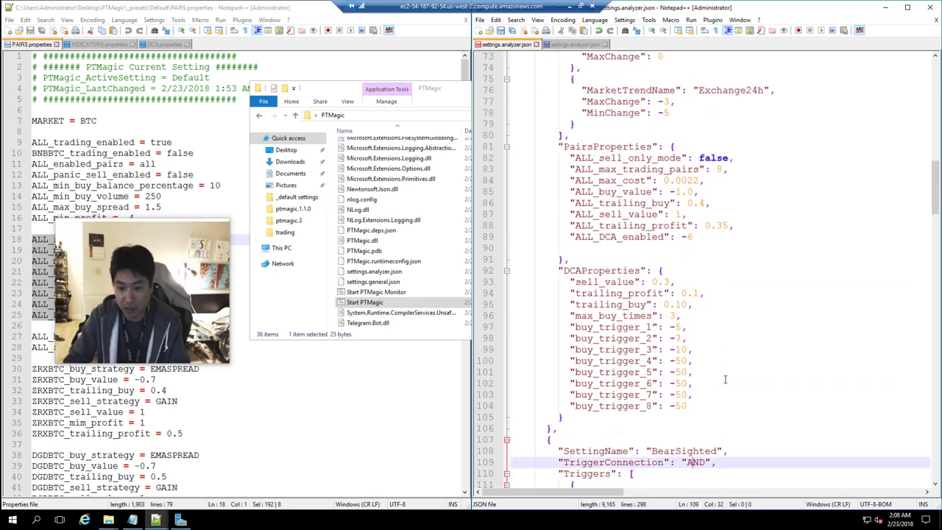
key(Up)
key(Up)
key(Up)
key(Up)
key(Up)
key(Up)
key(Up)
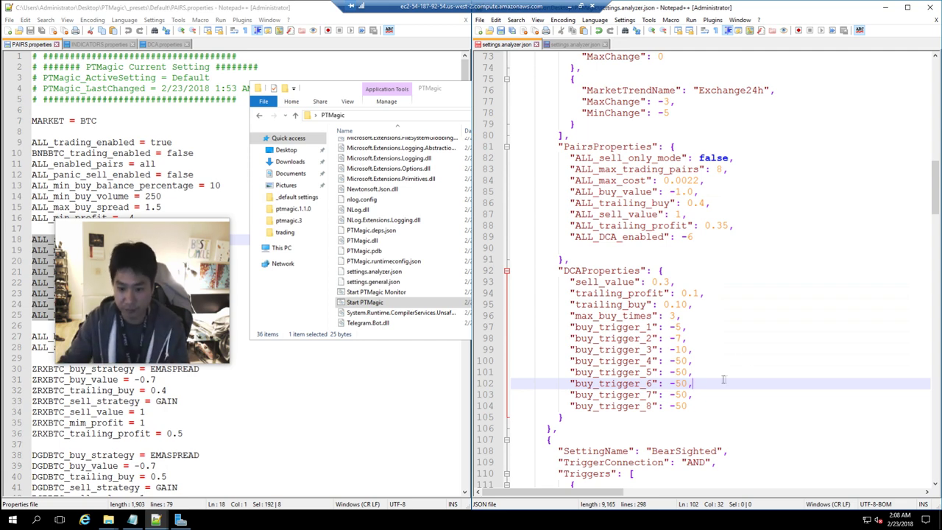
scroll(644, 282, down, 1)
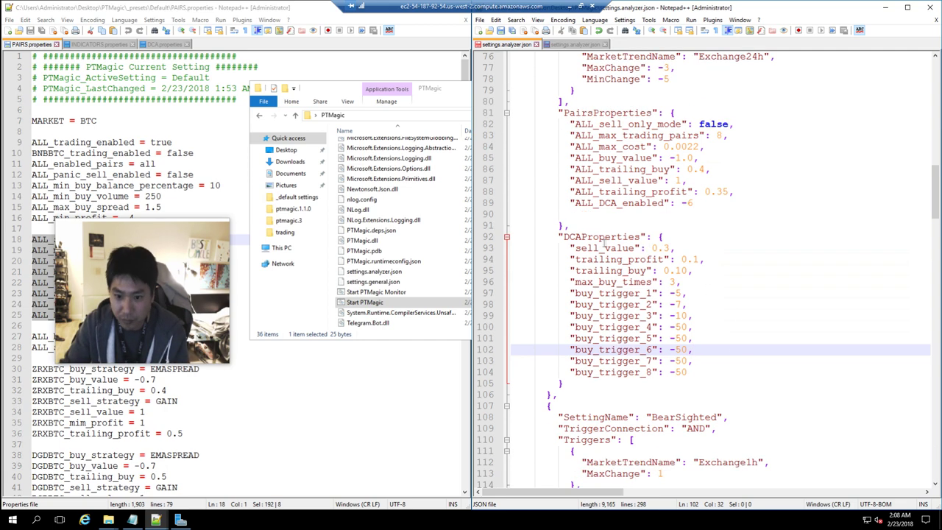
click(671, 249)
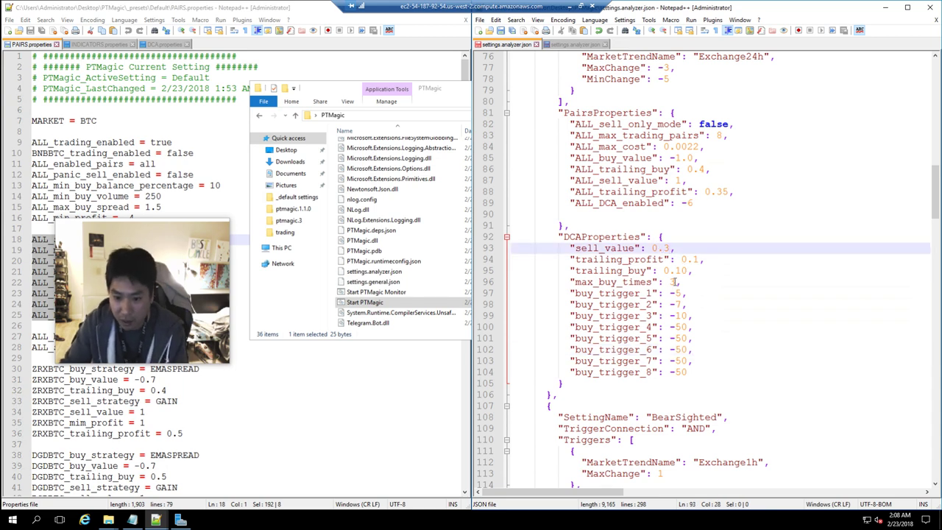
Step: Set max_buy_times to 1 in TankingDown's DCAProperties
scroll(675, 280, down, 1)
click(672, 249)
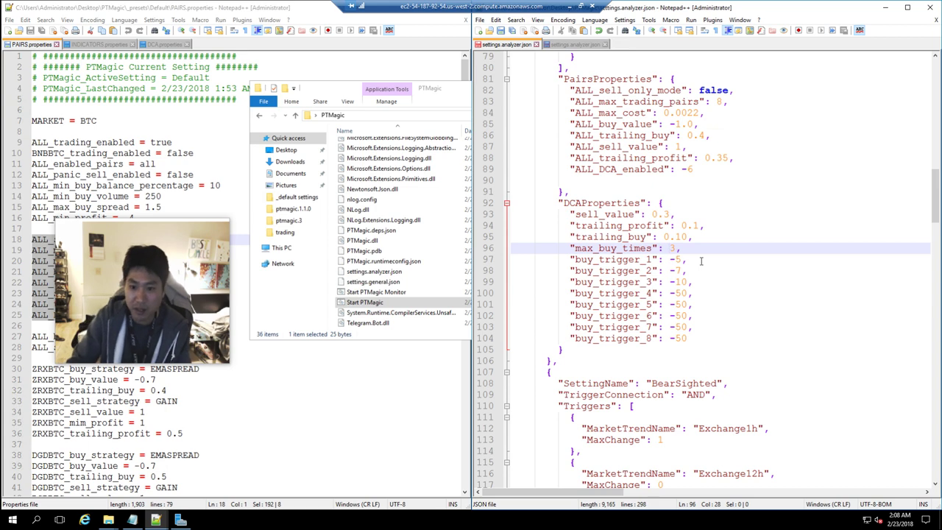
key(Down)
key(Down)
key(Down)
key(Down)
key(Down)
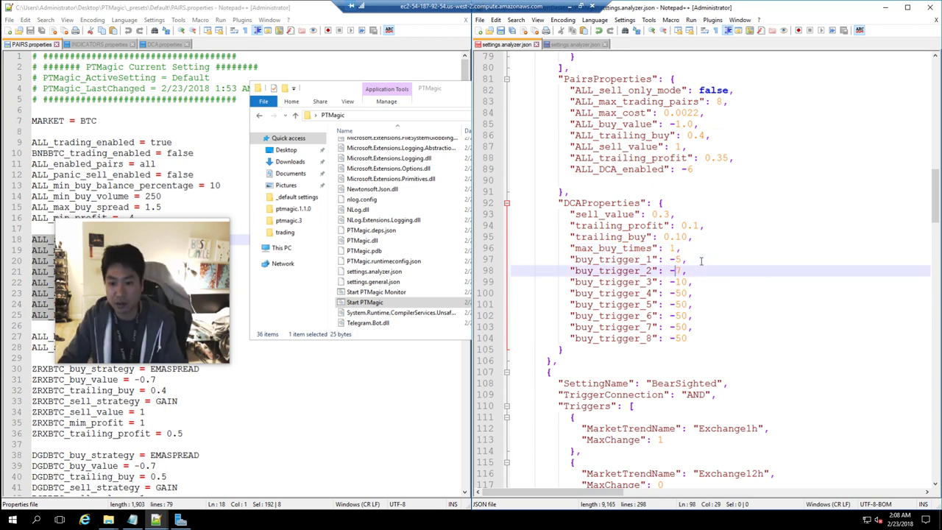
Step: Set max_buy_times to 2 in BearSighted's DCAProperties
key(Down)
key(Down)
key(Down)
key(Down)
key(Down)
key(Down)
key(Down)
key(Down)
key(Down)
key(Down)
key(Down)
key(Down)
key(Down)
key(Down)
key(Down)
key(Down)
key(Down)
key(Down)
key(Down)
key(Down)
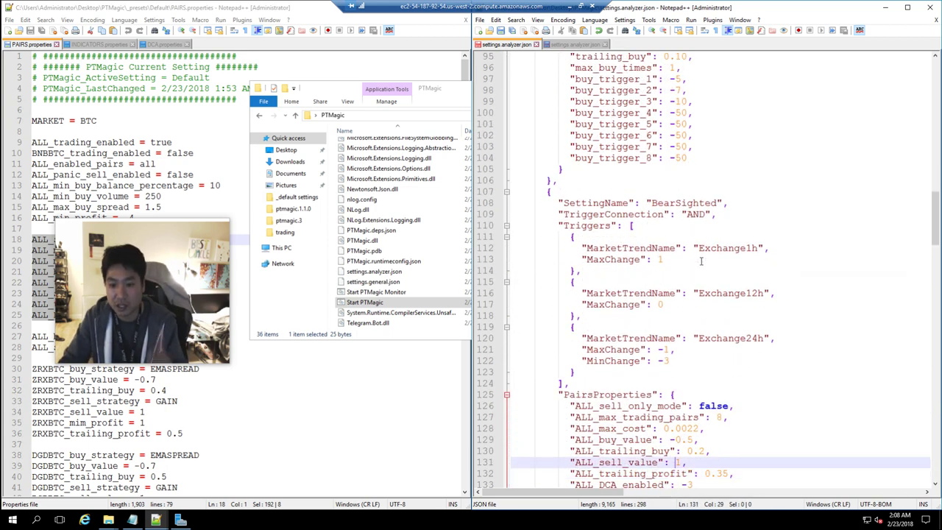
key(Down)
key(Down)
key(Down)
key(Down)
key(Down)
key(Down)
key(Down)
key(Down)
key(Down)
key(Down)
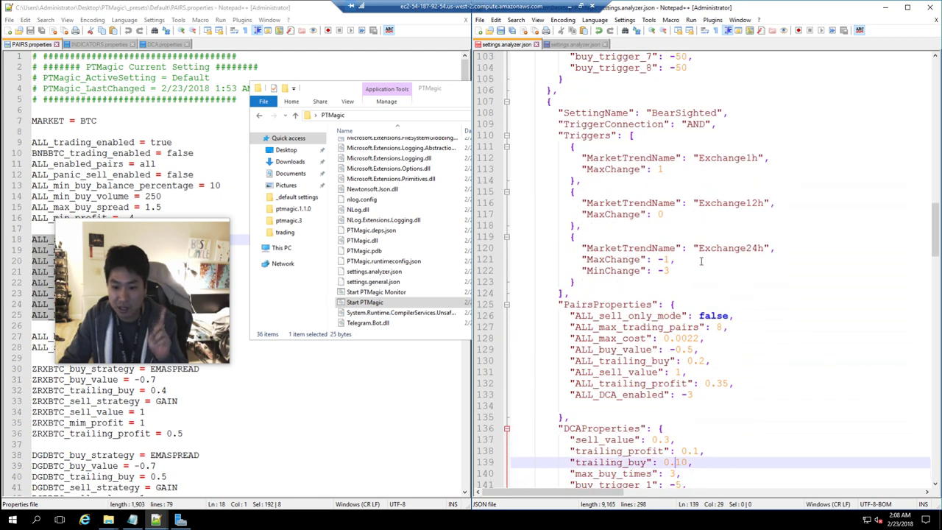
key(Down)
key(Down)
key(Down)
key(Down)
key(Down)
key(Up)
key(Up)
key(Up)
key(Up)
key(Up)
key(Up)
key(Up)
key(Up)
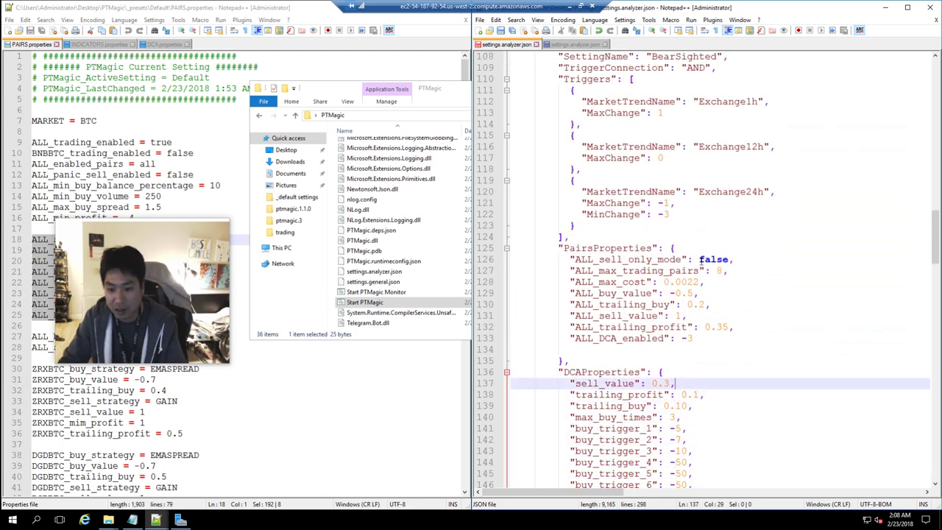
key(Down)
key(Down)
key(Down)
text(2)
Step: Set ALL_buy_value to -0.7 in BearSighted's PairsProperties
key(Up)
key(Up)
key(Up)
key(Up)
key(Up)
key(Up)
key(Up)
key(Up)
key(Up)
key(Up)
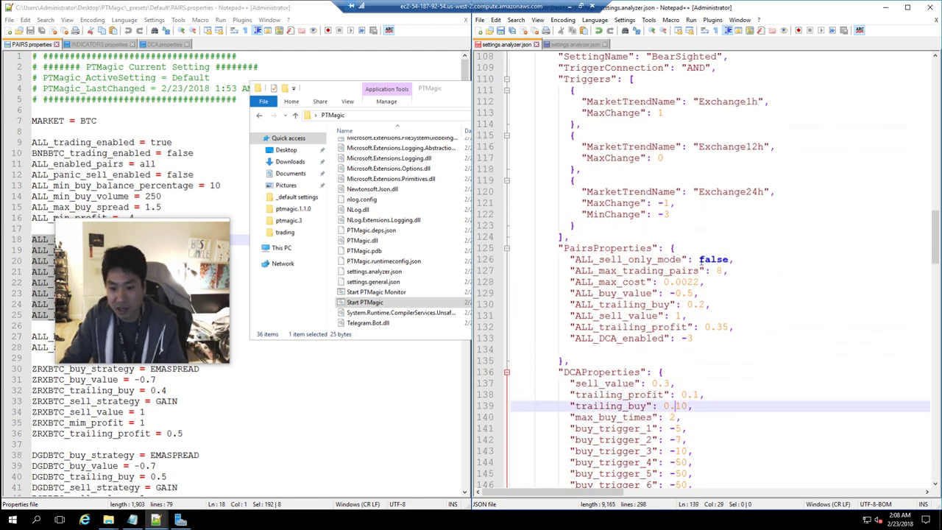
key(Down)
key(Down)
key(Down)
key(Down)
key(Down)
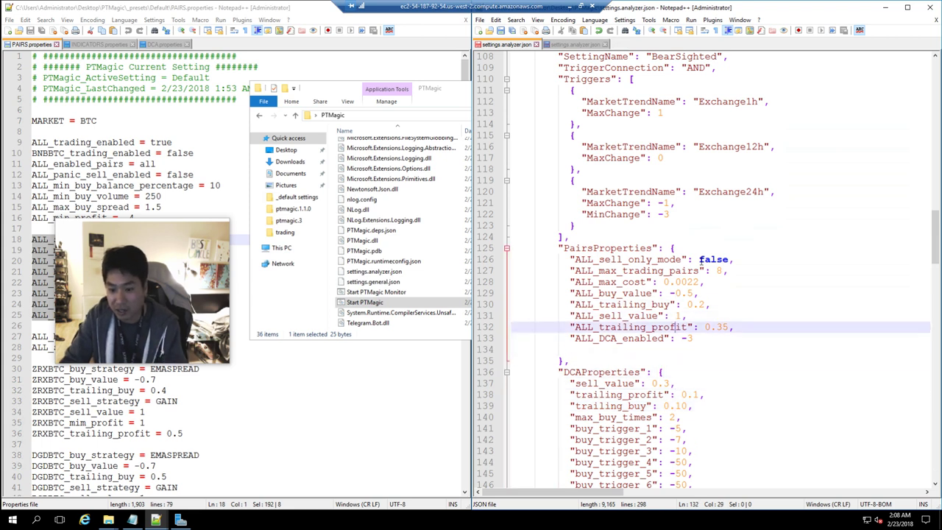
key(Up)
key(Up)
key(Up)
key(Up)
key(Up)
key(Up)
key(Up)
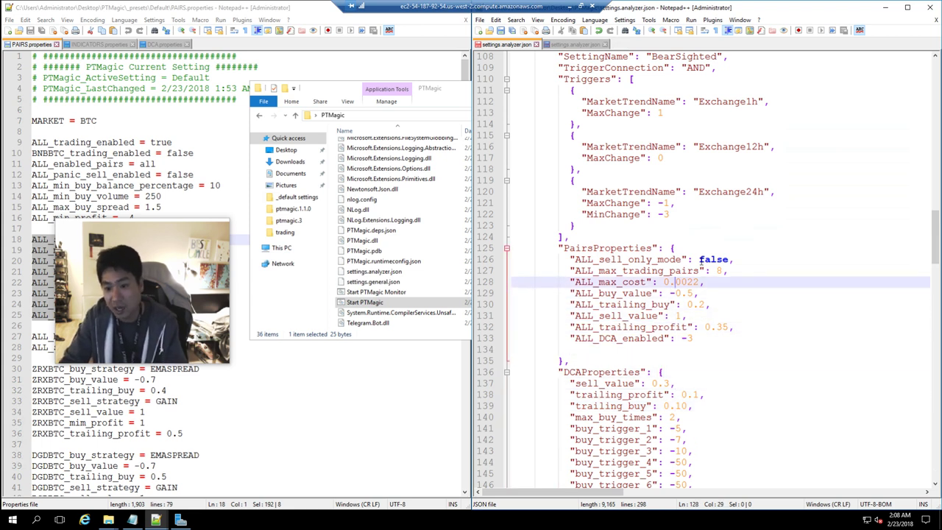
key(Down)
key(Delete)
key(End)
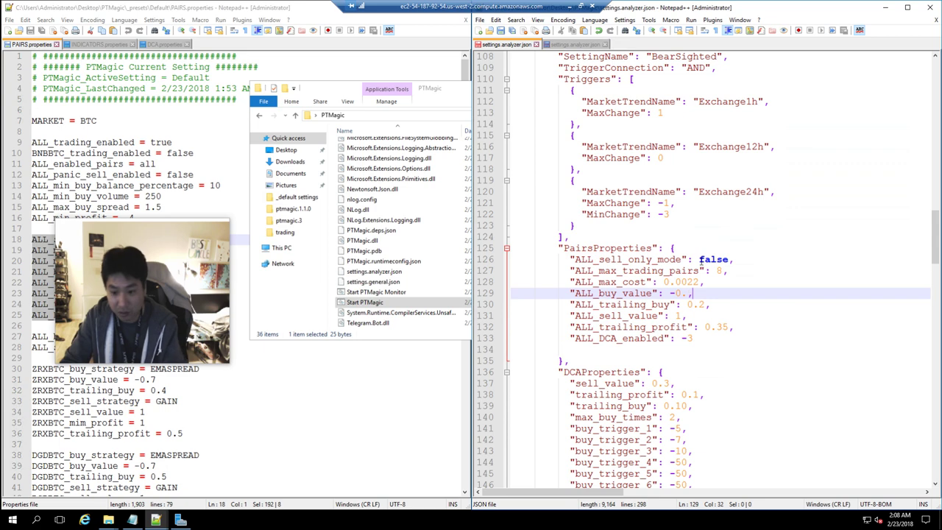
text(7)
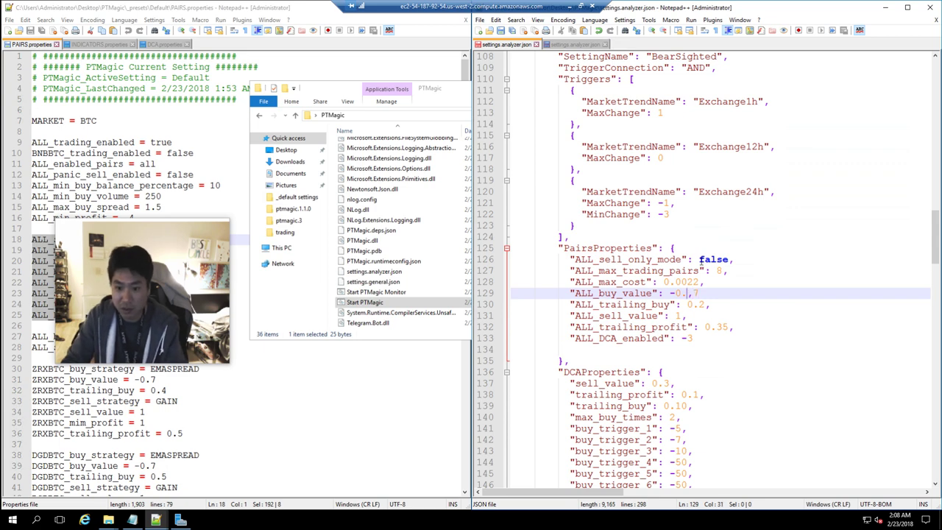
key(BackSpace)
key(BackSpace)
text(7,)
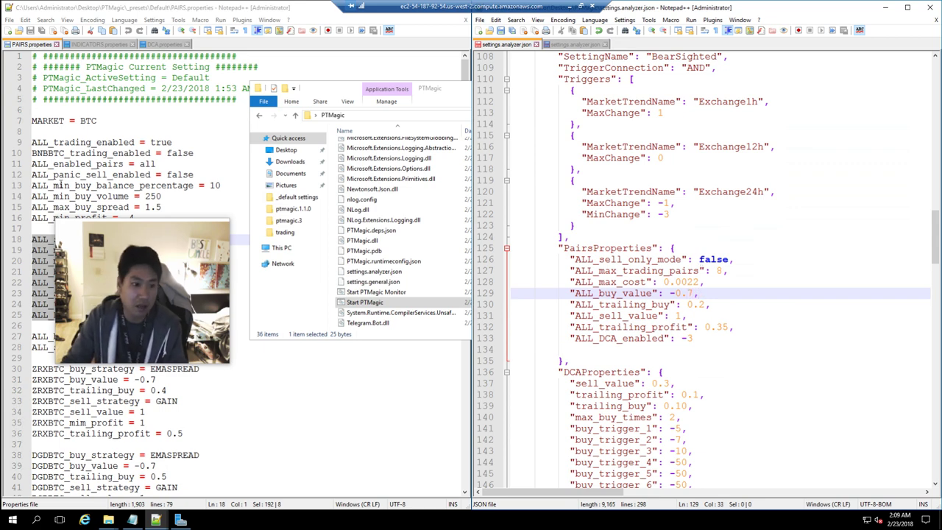
Step: Set ALL_buy_value to -0.7 in the Default preset's PAIRS.properties file
click(64, 163)
click(150, 272)
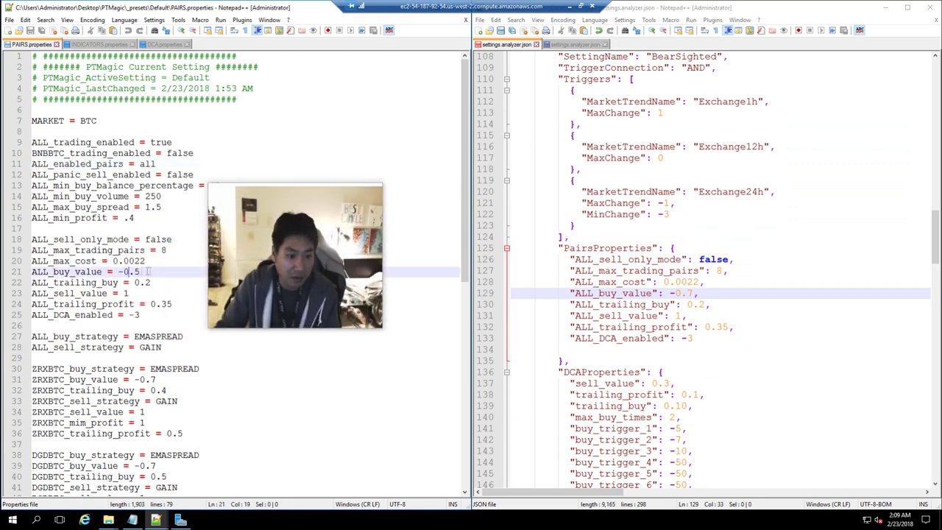
key(BackSpace)
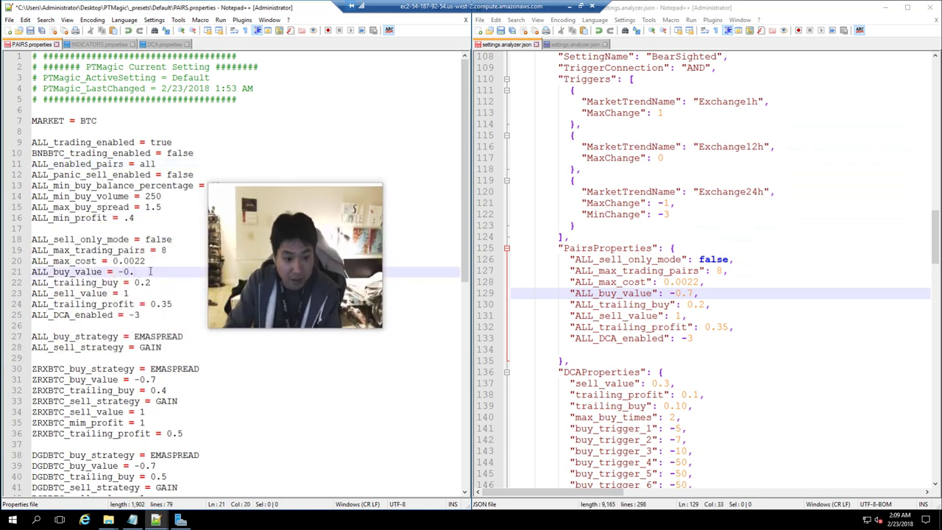
text(7)
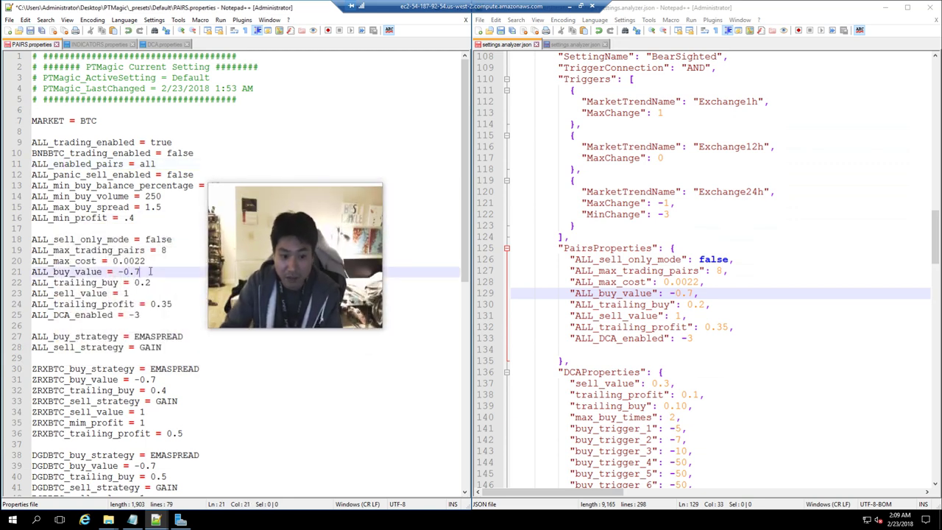
Step: Set ALL_buy_value to -0.8 in BearSighted's PairsProperties in settings.analyzer.json
click(689, 294)
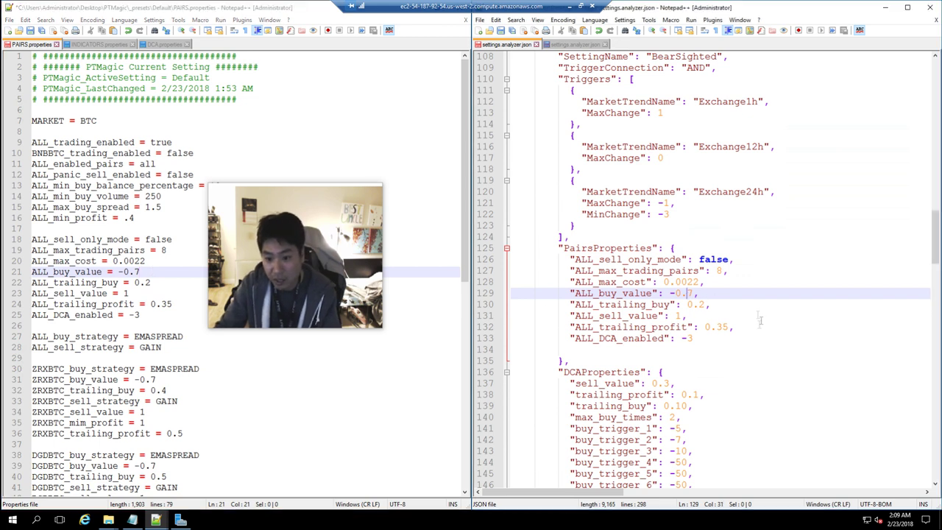
key(BackSpace)
text(8)
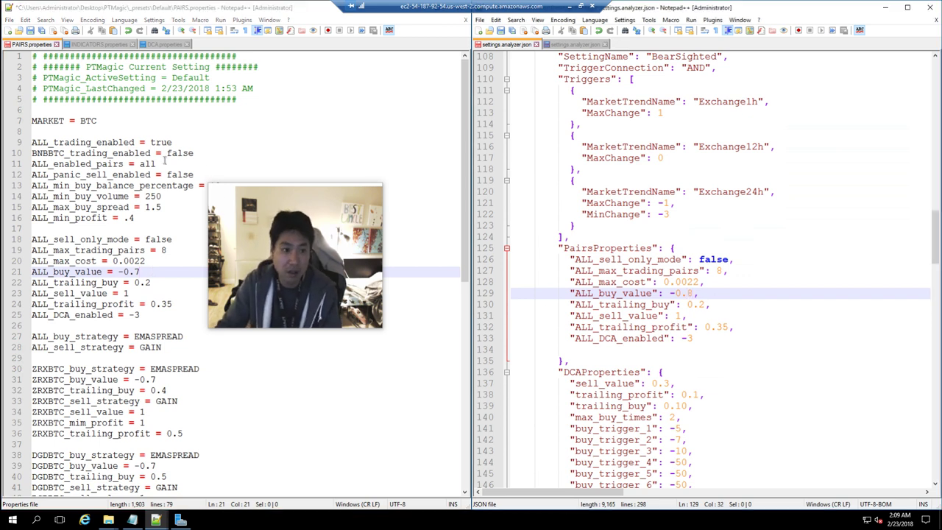
Step: Save the Default preset's PAIRS.properties and review its general ALL_ settings and coin-specific entries
click(159, 153)
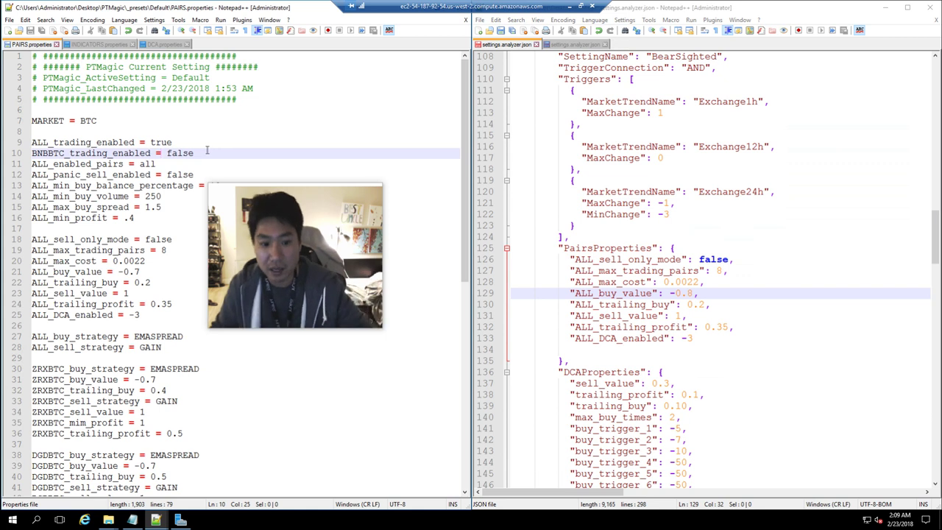
drag(31, 56, 124, 346)
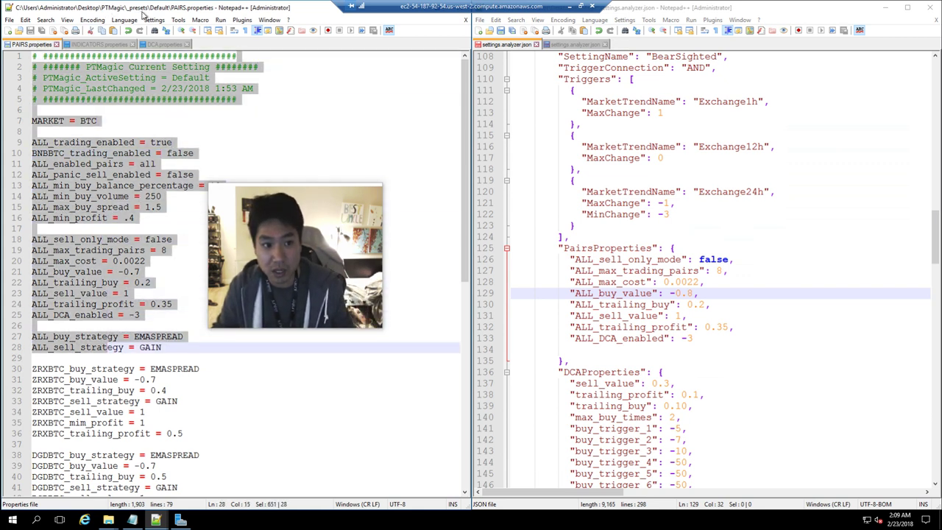
click(135, 231)
scroll(137, 221, down, 4)
scroll(140, 206, up, 4)
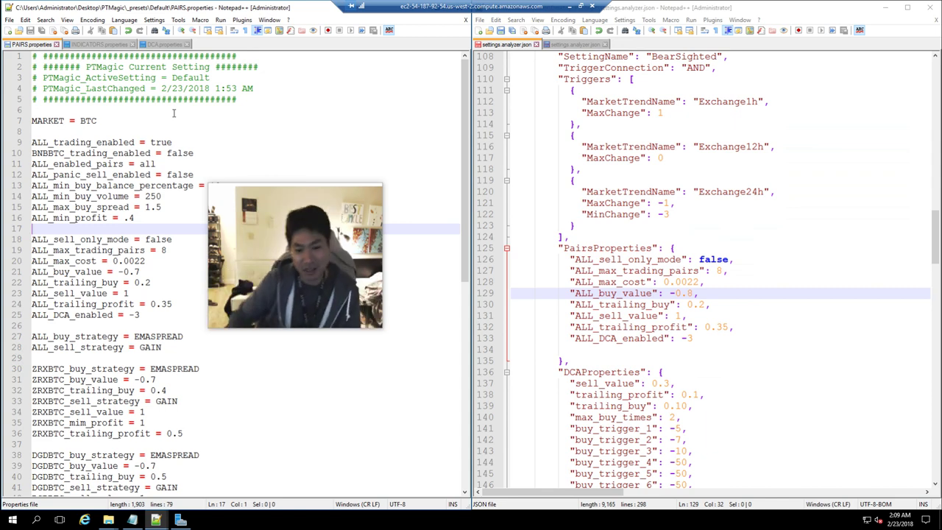
Step: Set ALL_sell_value to 0.6 in BearSighted's PairsProperties
scroll(717, 278, down, 2)
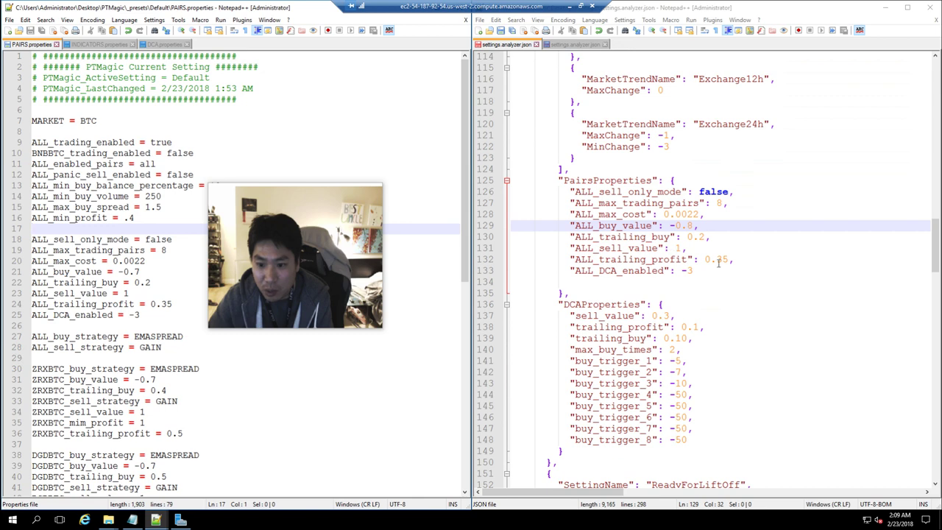
scroll(717, 257, down, 1)
scroll(683, 243, down, 1)
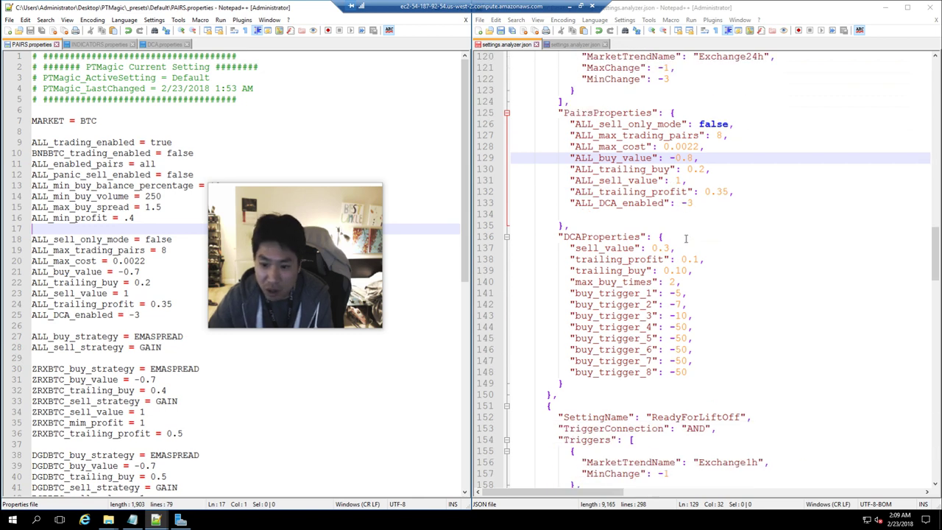
click(685, 181)
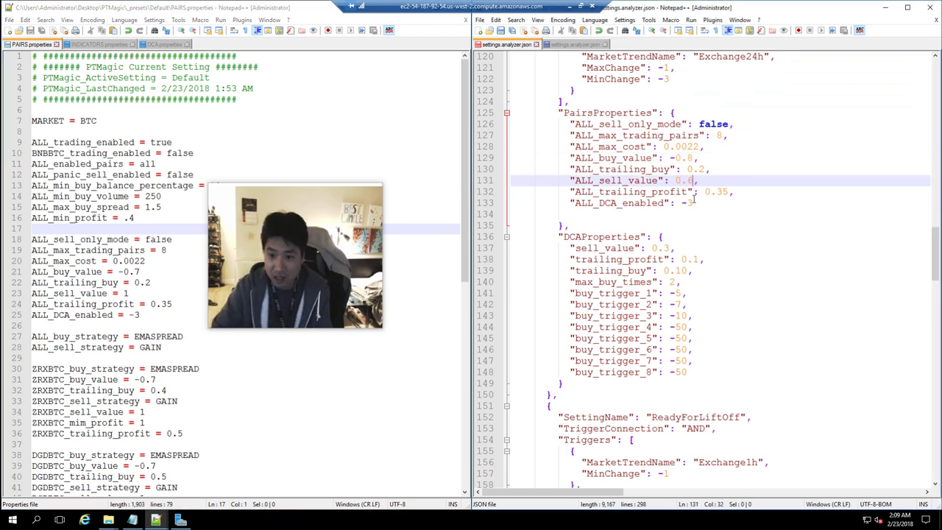
Step: Set ALL_sell_value to 0.6 in TankingDown's PairsProperties
scroll(694, 198, up, 14)
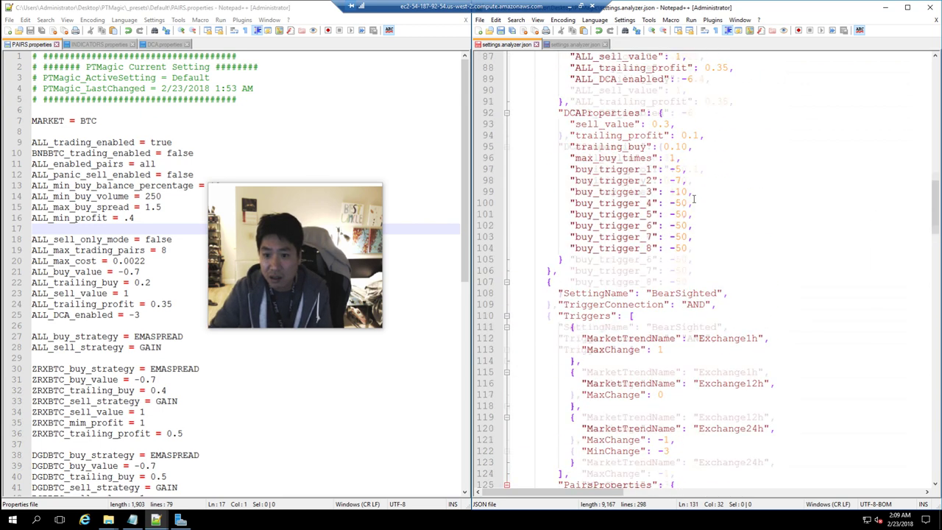
click(686, 158)
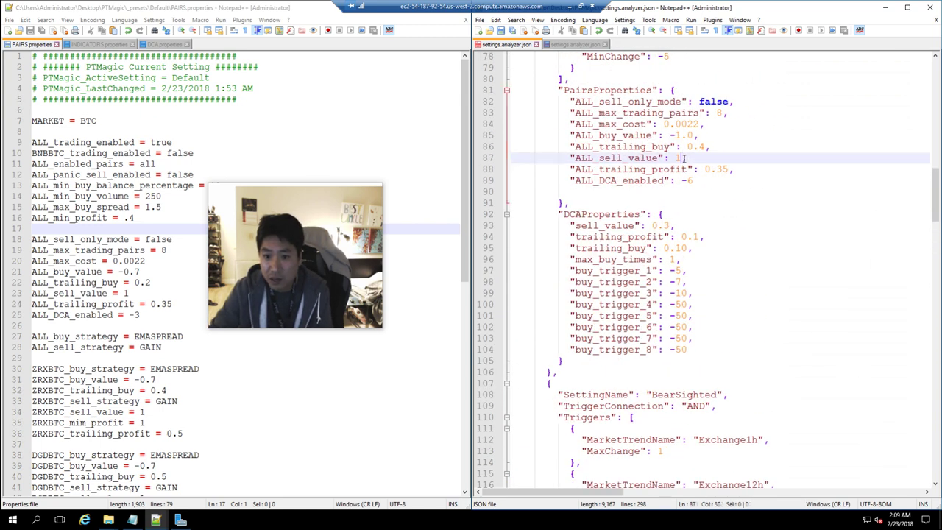
key(BackSpace)
text(0.)
text(6)
Step: Set ALL_buy_value to -0.6 in ReadyForLiftOff's PairsProperties
scroll(695, 206, down, 9)
scroll(695, 206, down, 5)
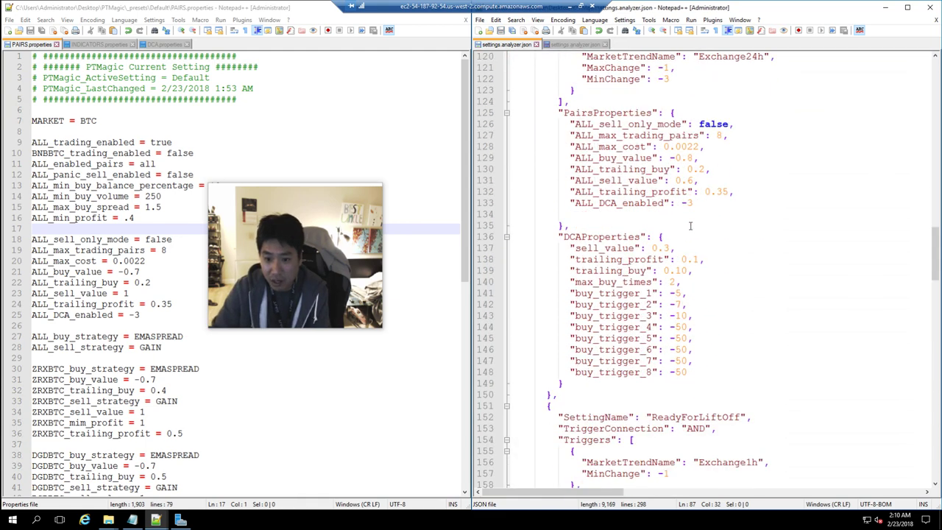
scroll(691, 226, down, 3)
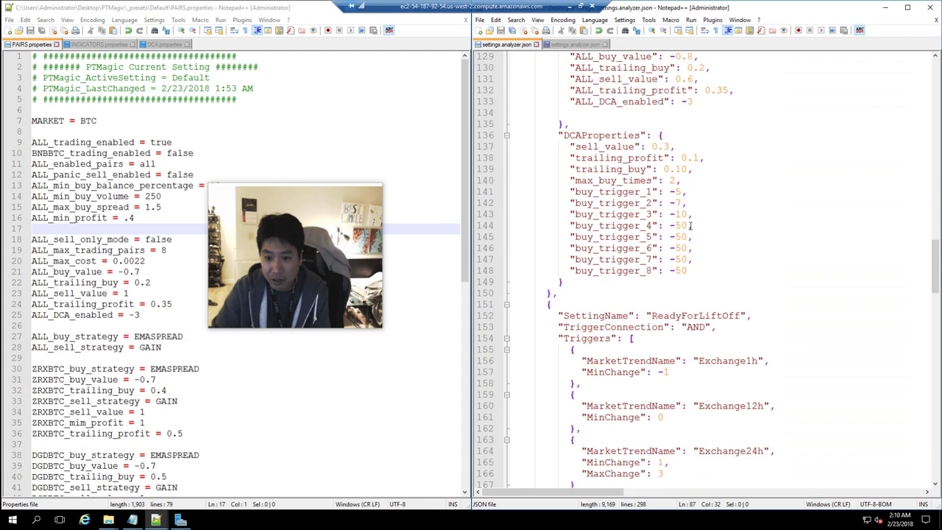
scroll(691, 226, down, 9)
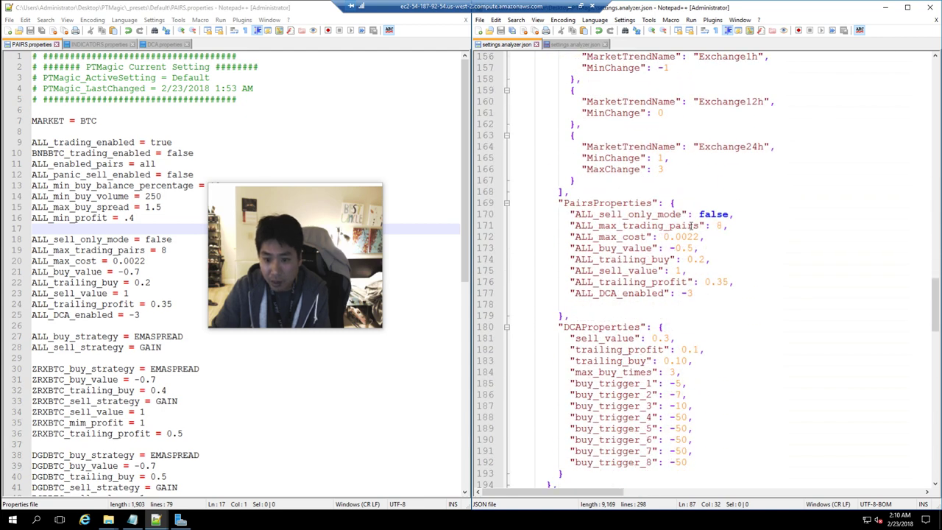
scroll(693, 226, down, 3)
scroll(677, 184, up, 6)
drag(647, 147, 747, 148)
scroll(684, 342, down, 3)
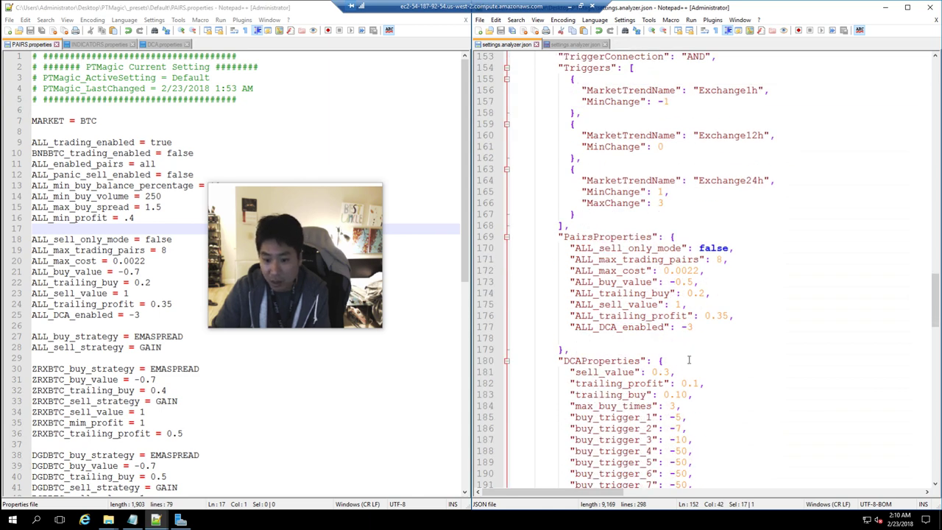
click(695, 283)
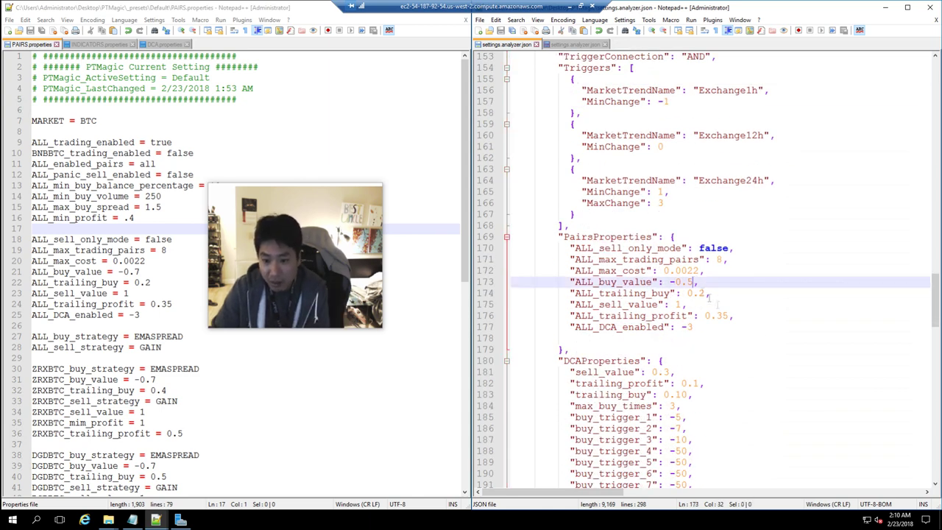
key(BackSpace)
text(6)
key(Down)
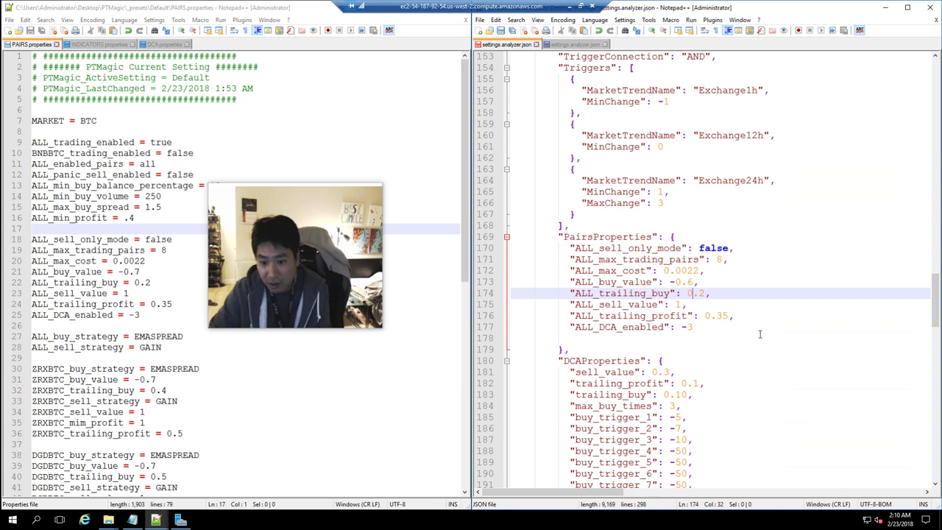
Step: Set ALL_sell_value to 0.85 in ReadyForLiftOff's PairsProperties
key(Down)
text(.85)
key(Down)
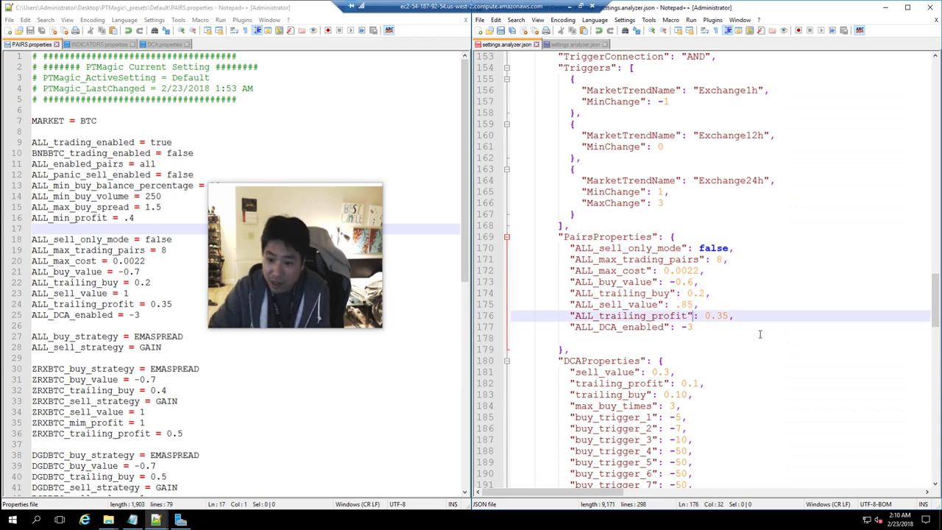
key(Up)
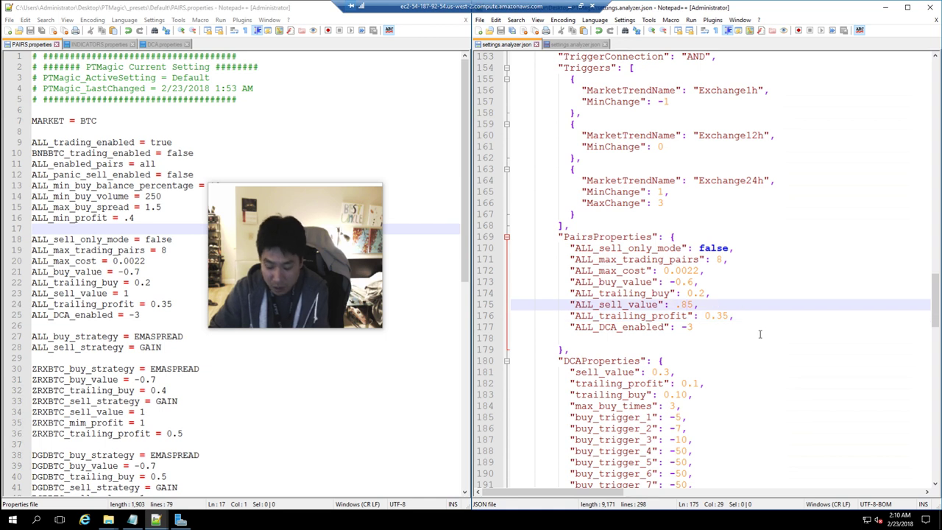
text(0)
key(Down)
key(Down)
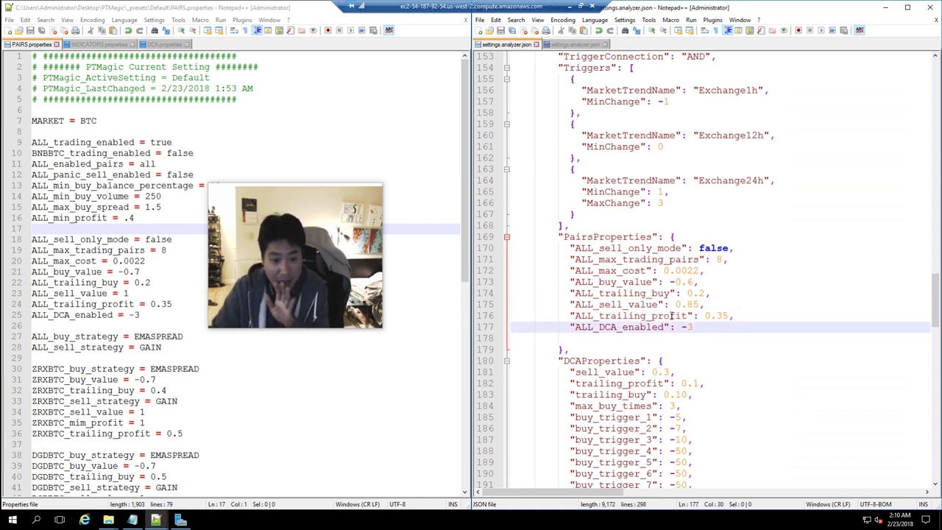
Step: Set ALL_max_trading_pairs to 4 in TankingDown's PairsProperties
drag(740, 259, 509, 263)
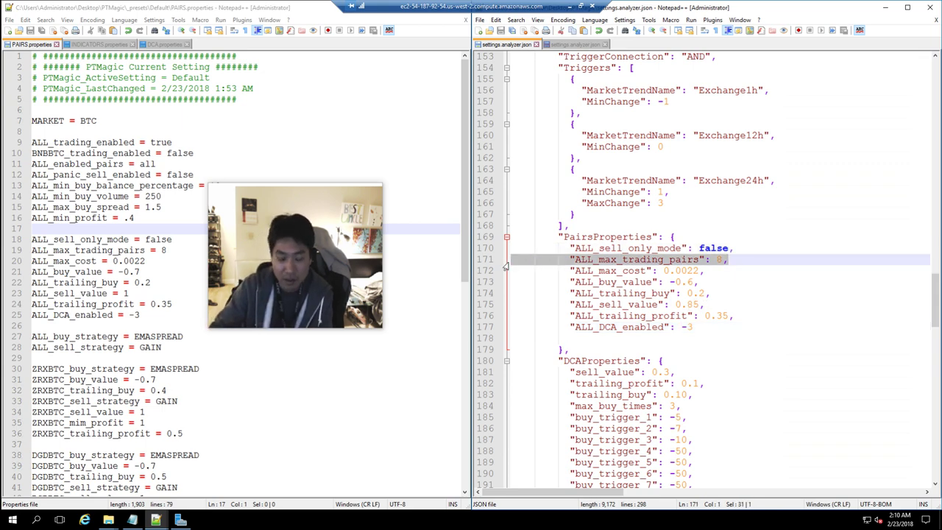
scroll(595, 266, up, 20)
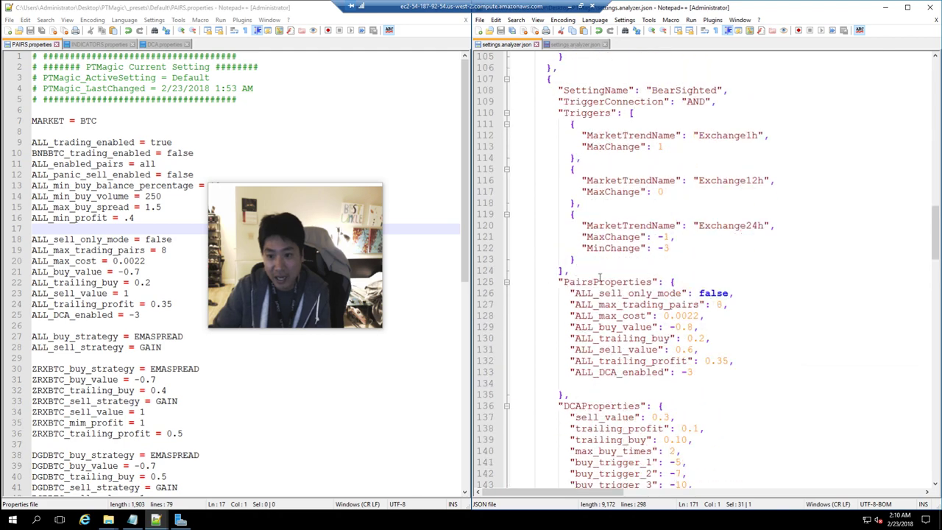
scroll(600, 279, up, 13)
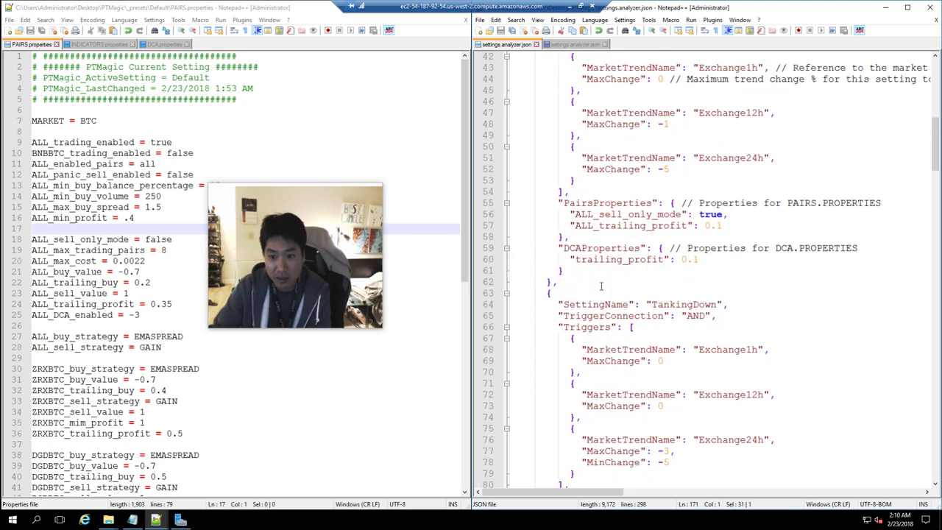
scroll(693, 271, down, 5)
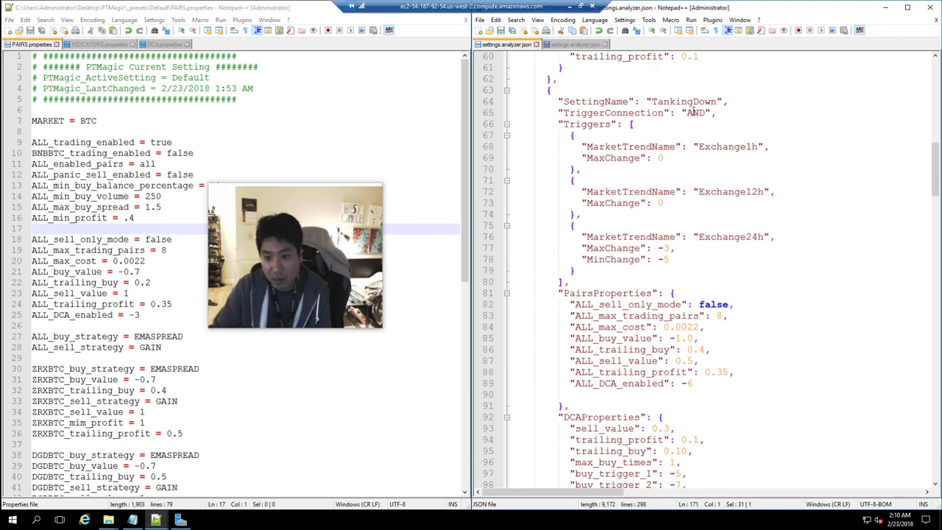
click(716, 316)
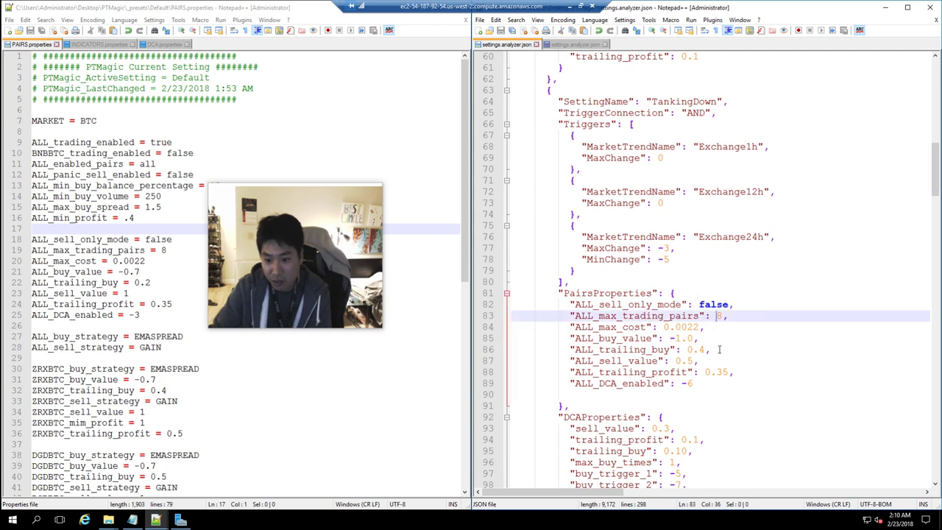
key(Delete)
text(4)
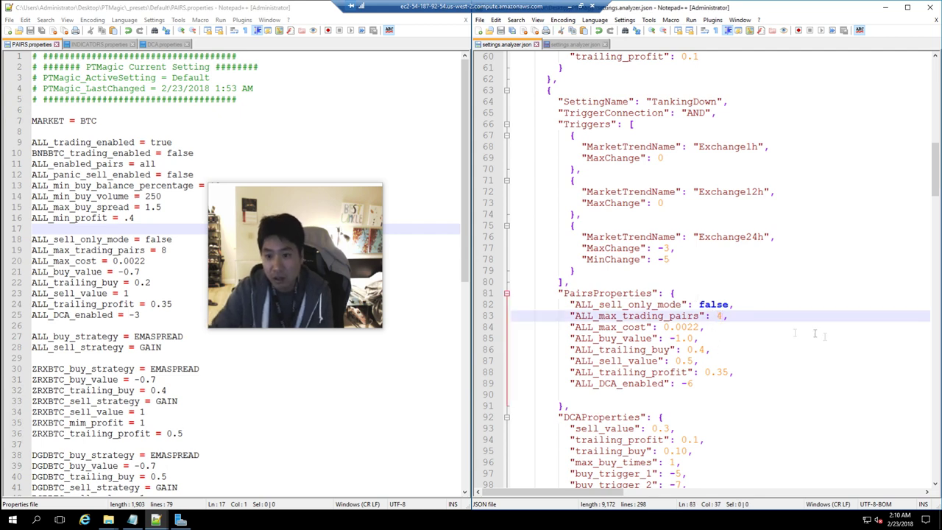
Step: Set sell_value to 0.4 in ReadyForLiftOff's DCAProperties
scroll(773, 297, down, 1)
scroll(773, 297, down, 10)
scroll(743, 192, up, 5)
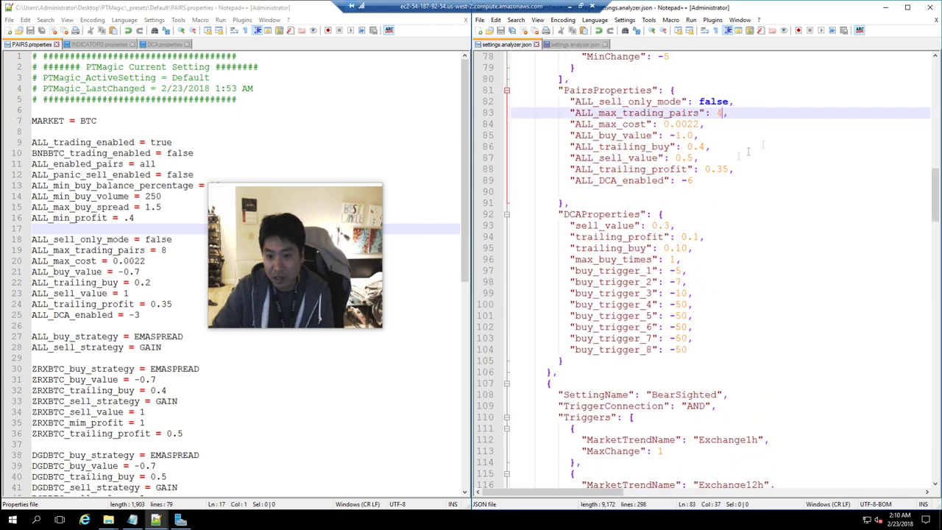
drag(740, 190, 559, 89)
click(699, 304)
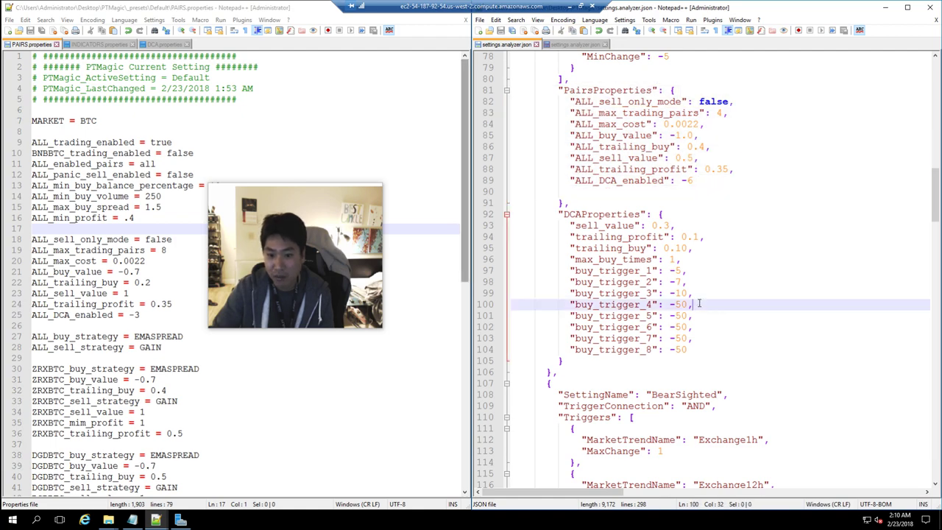
scroll(749, 301, down, 20)
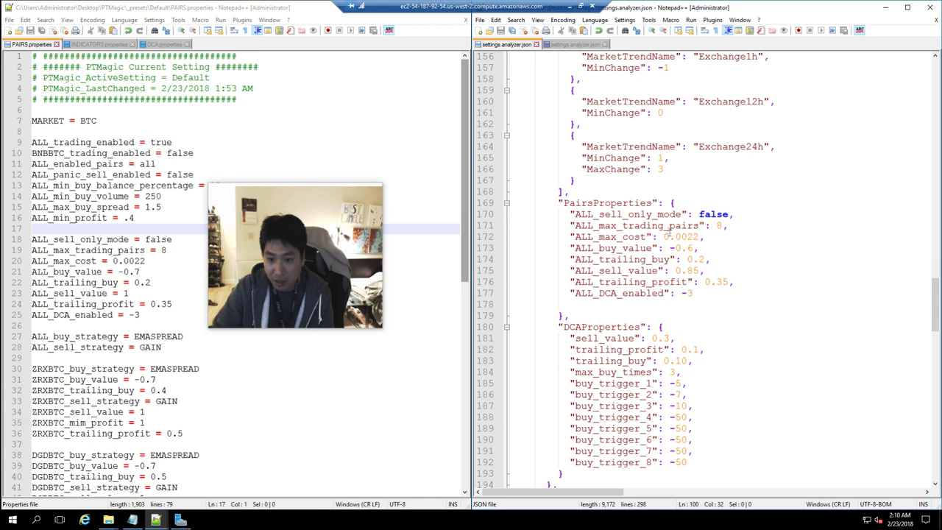
scroll(662, 220, up, 4)
scroll(696, 237, down, 3)
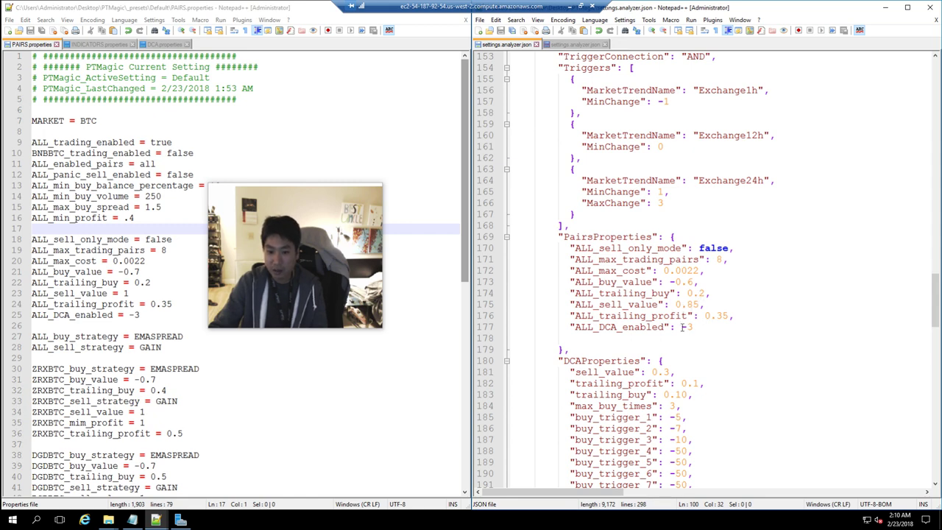
scroll(672, 382, down, 4)
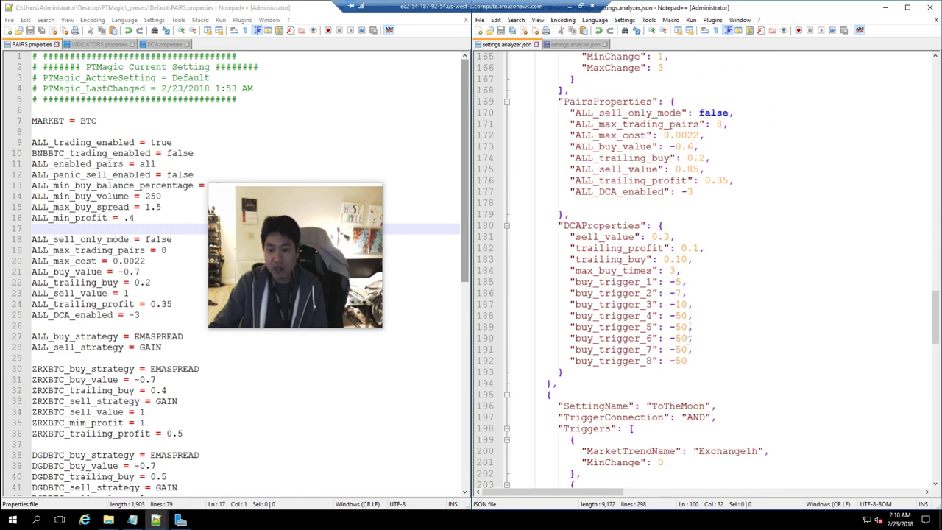
click(669, 236)
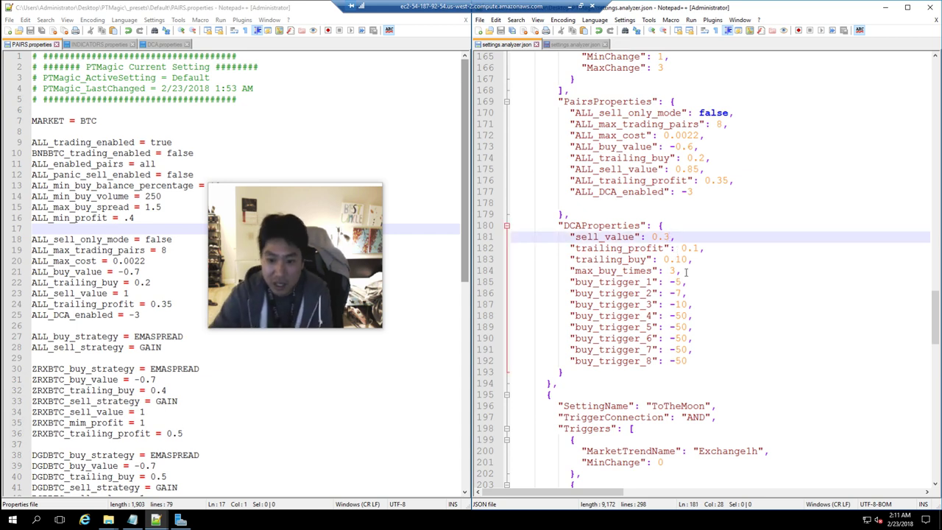
key(BackSpace)
text(4)
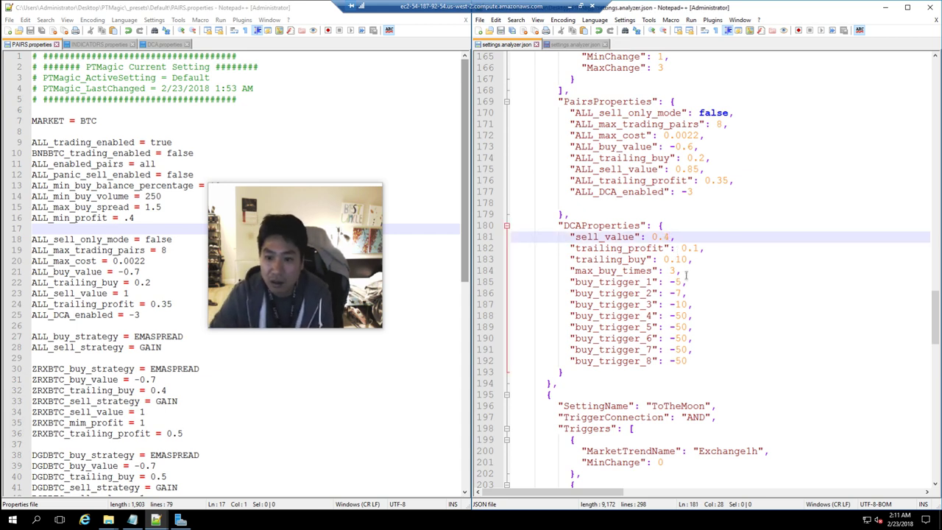
Step: Set ALL_buy_value to -0.45 in ToTheMoon's PairsProperties
scroll(677, 302, down, 8)
scroll(674, 326, up, 2)
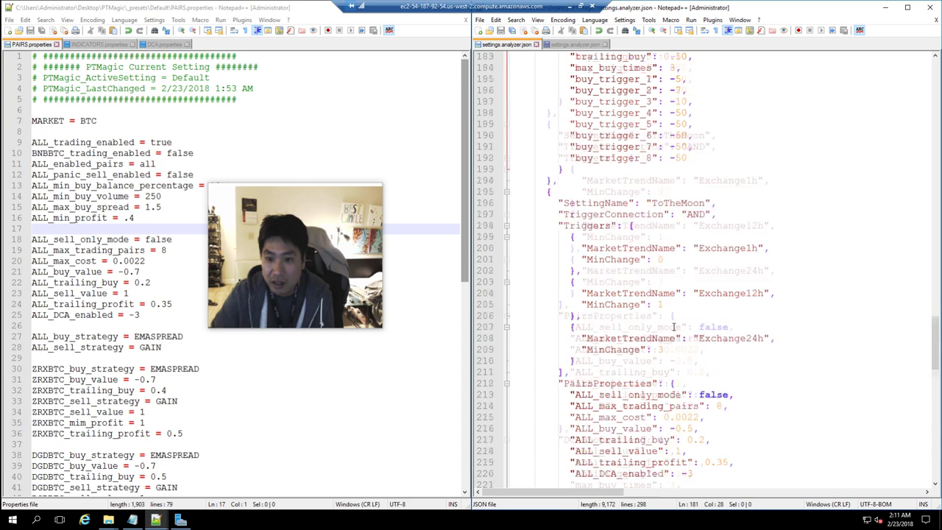
scroll(674, 326, down, 6)
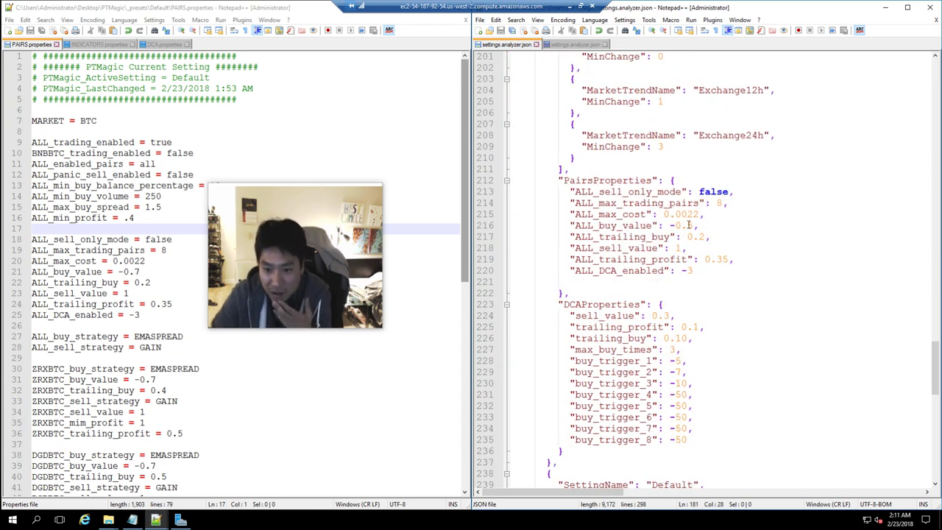
click(688, 227)
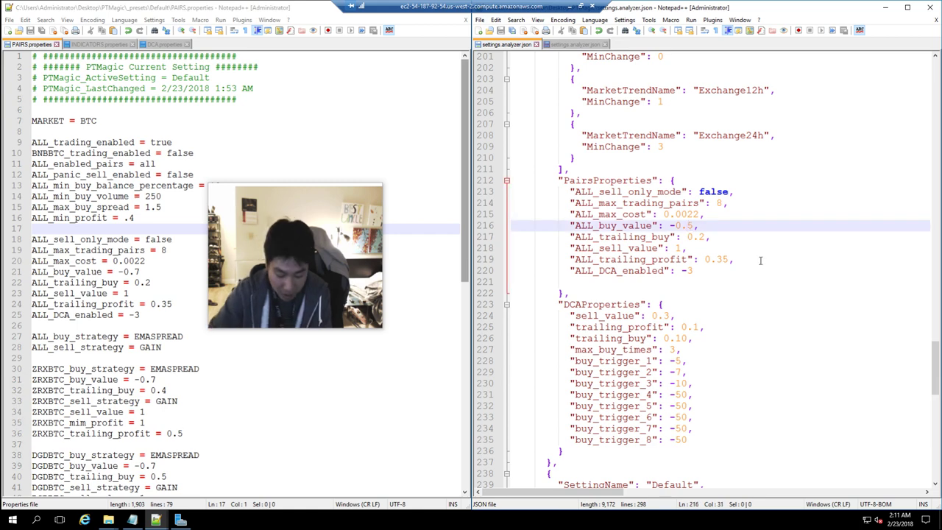
key(Delete)
text(45)
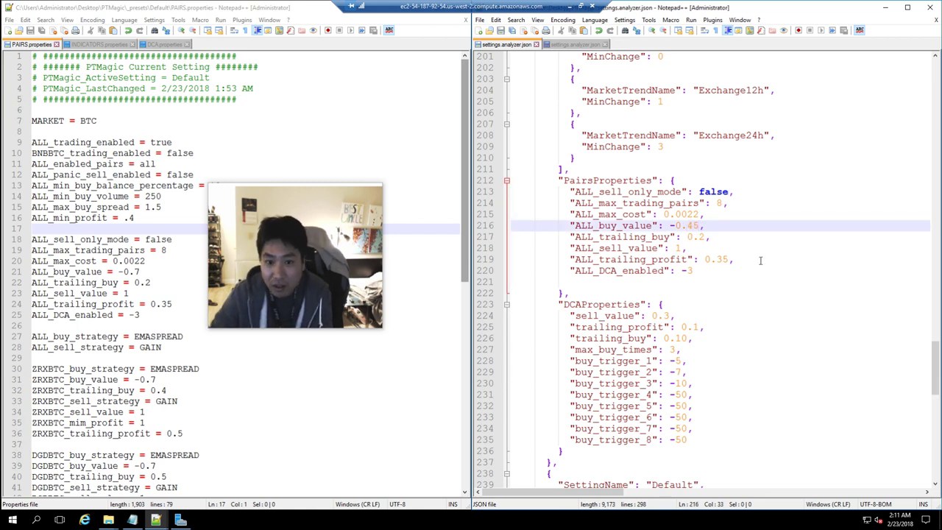
Step: Set sell_value to 0.6 in ToTheMoon's DCAProperties
scroll(753, 281, down, 1)
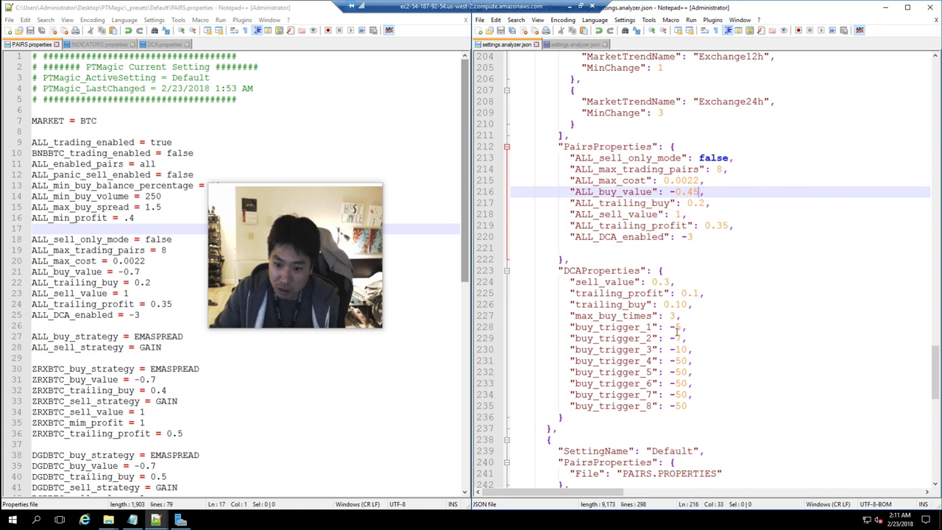
click(663, 282)
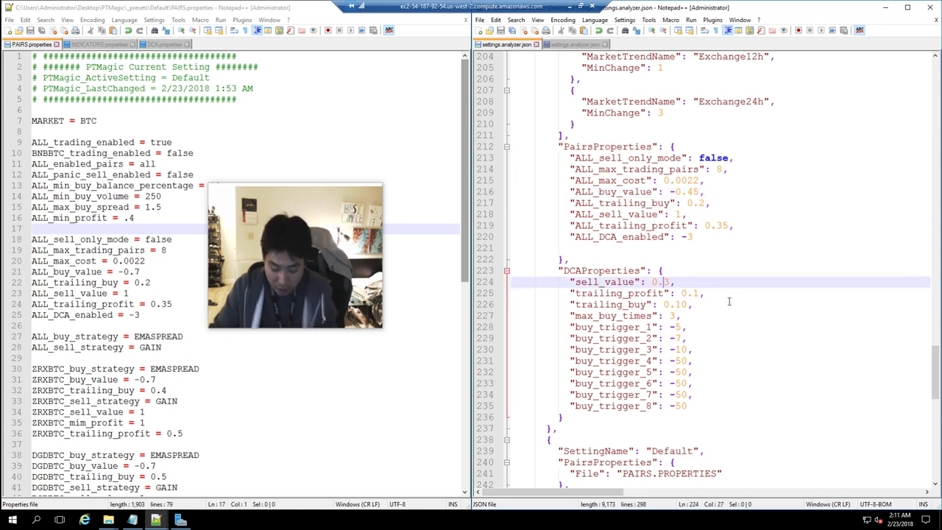
key(Delete)
text(6)
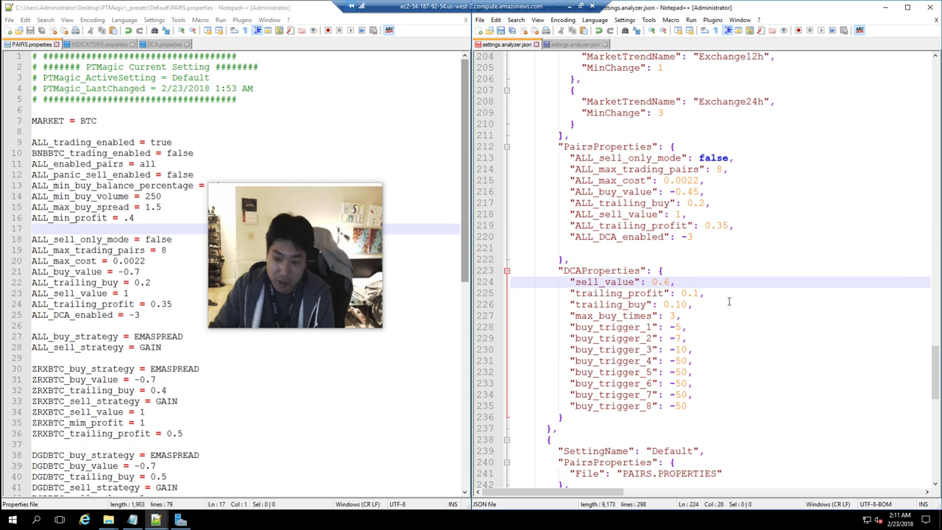
Step: Set ALL_sell_value to 1.2 in ToTheMoon's PairsProperties
scroll(729, 301, up, 6)
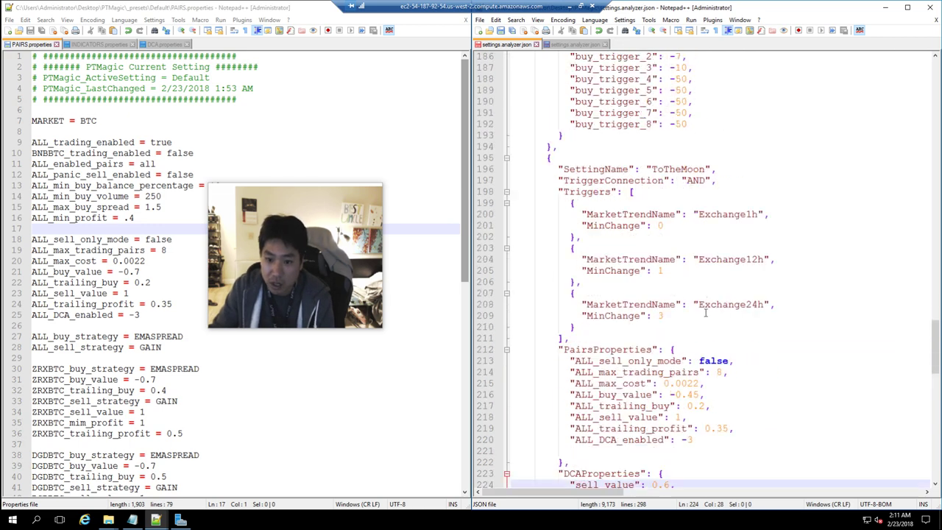
scroll(705, 312, down, 5)
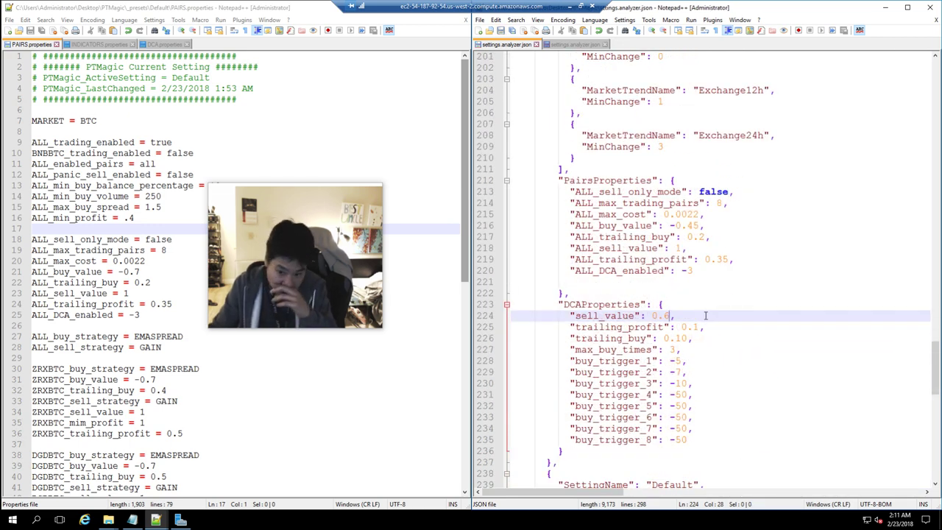
click(681, 248)
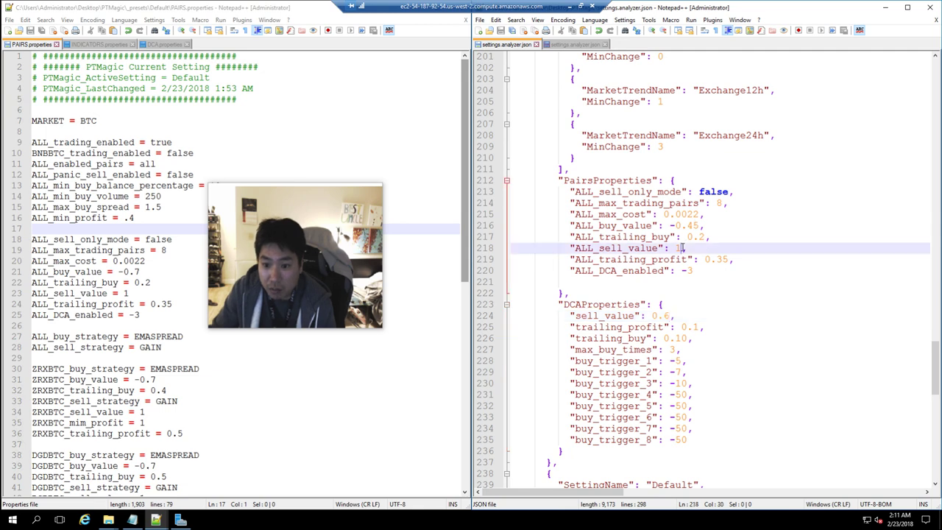
text(.2)
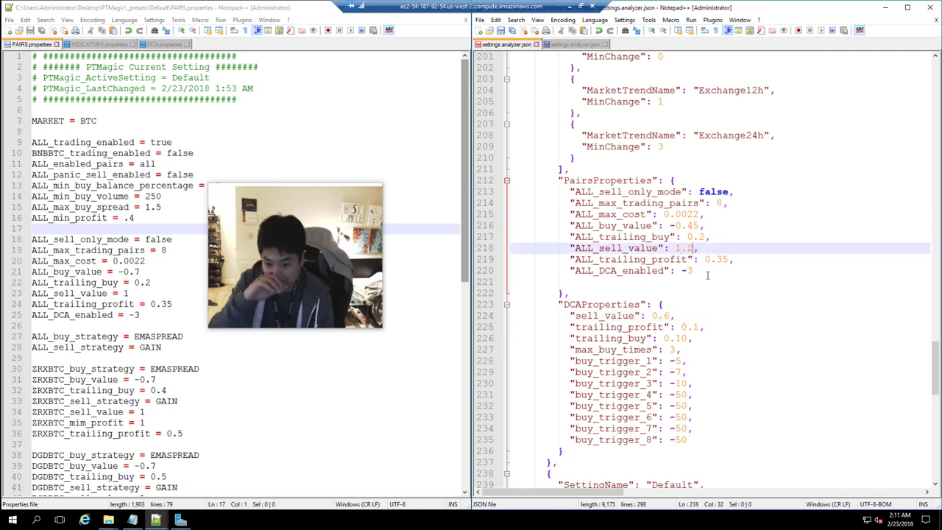
scroll(705, 277, up, 2)
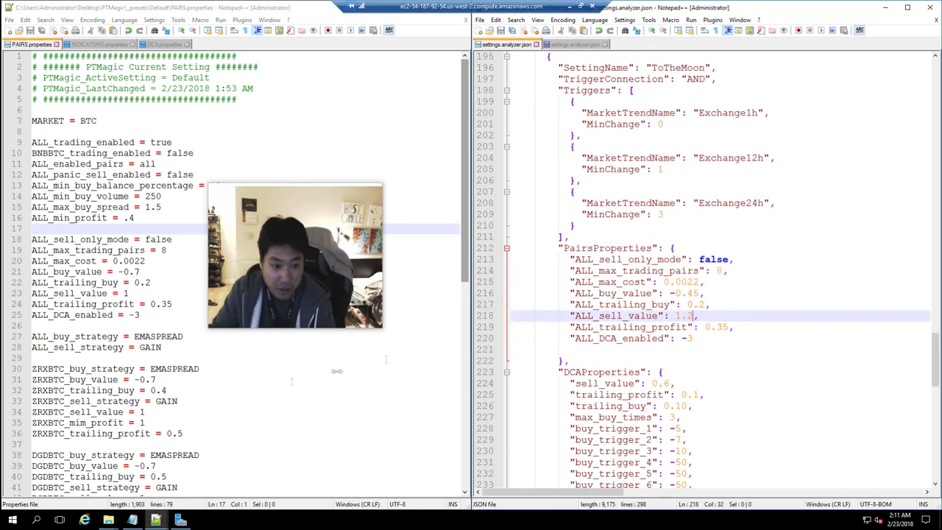
Step: Set ALL_sell_value to 0.7 in the Default preset's PAIRS.properties and save the file
click(126, 294)
key(Delete)
text(.7)
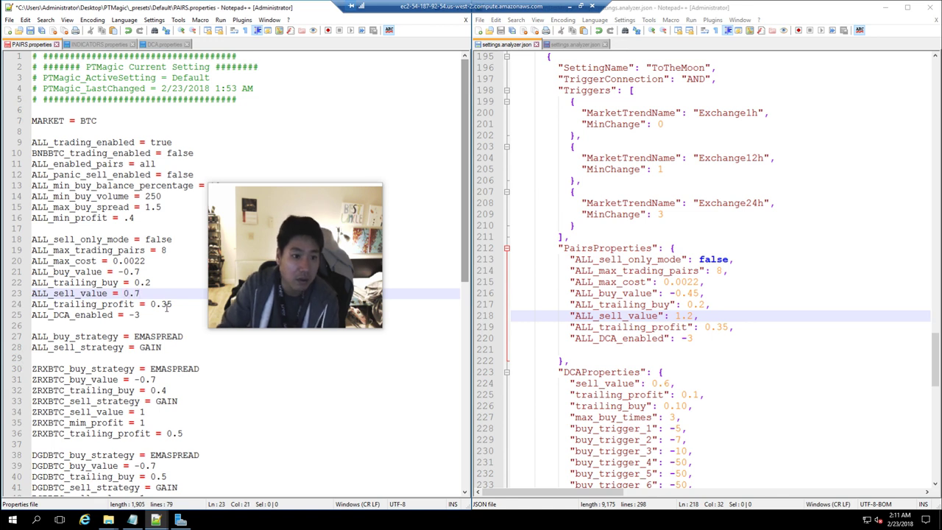
key(ctrl+s)
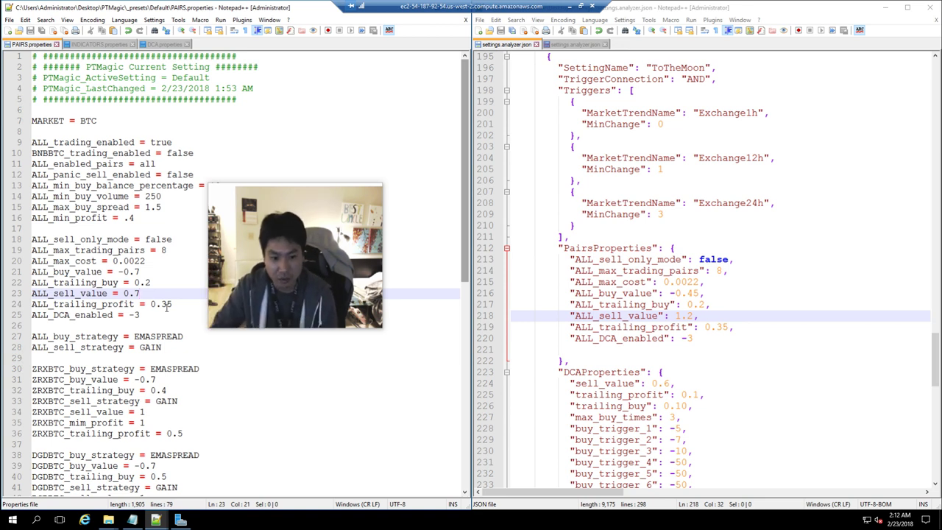
Step: Review the general ALL_ values in the Default PAIRS.properties and the buy times and triggers in ToTheMoon's DCAProperties
drag(157, 315, 29, 230)
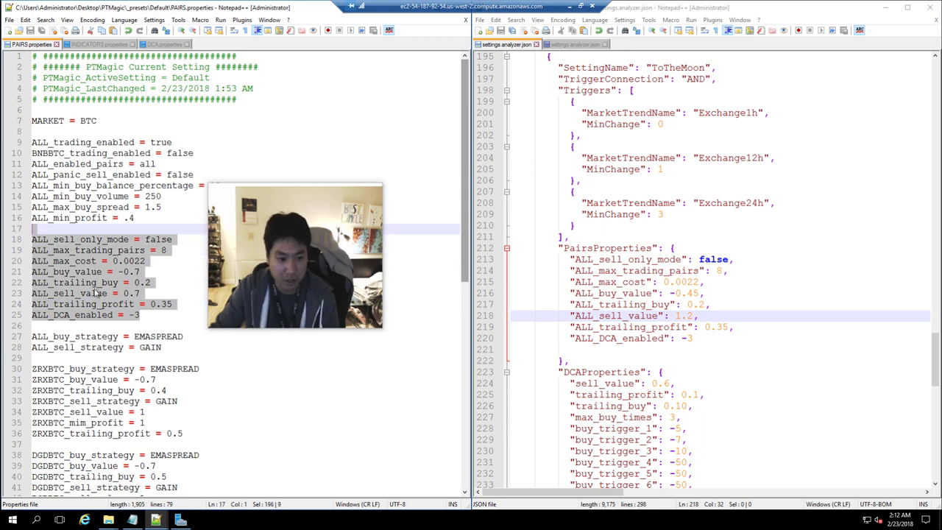
click(758, 383)
scroll(758, 388, down, 11)
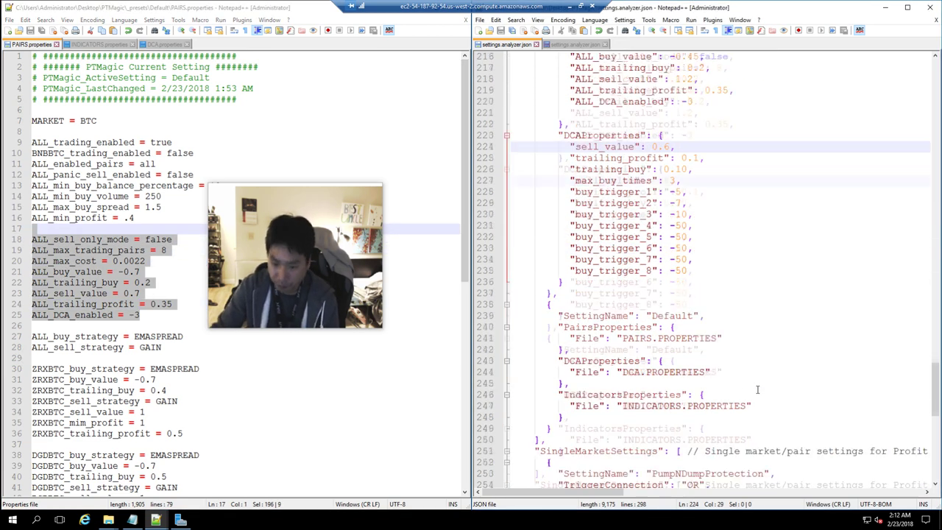
scroll(759, 389, up, 6)
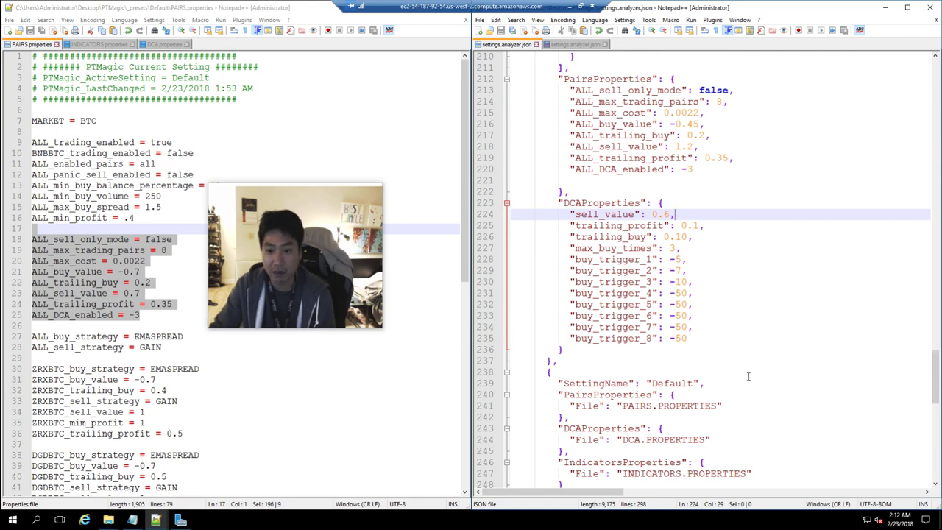
scroll(748, 376, up, 2)
double_click(671, 315)
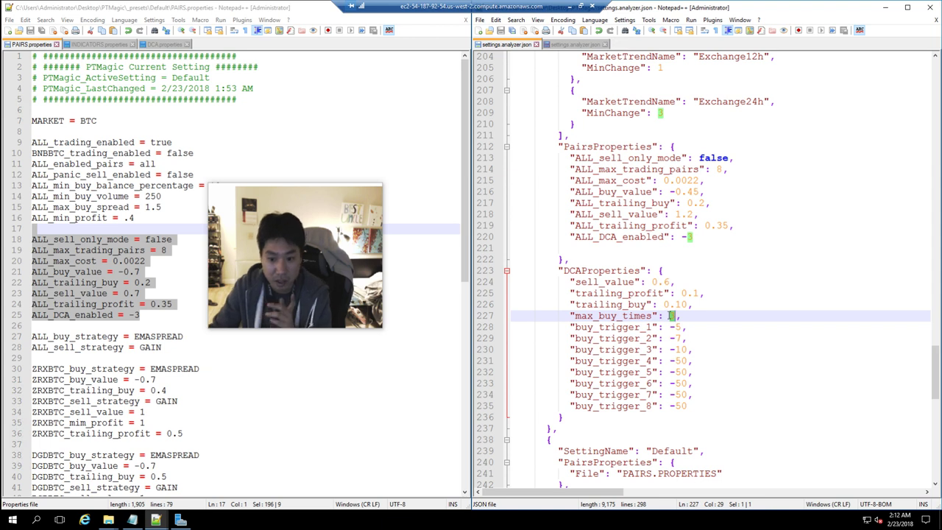
drag(570, 304, 709, 408)
click(690, 419)
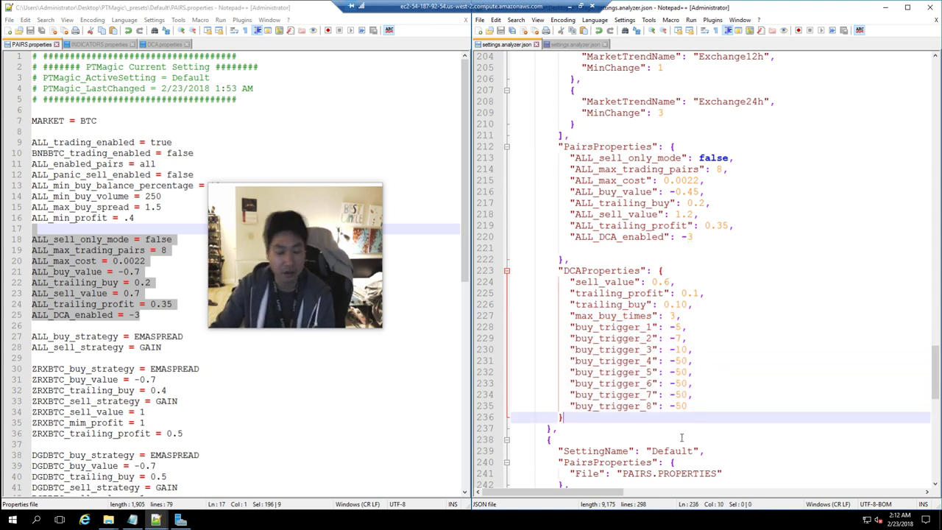
Step: Show the Default preset's DCA.properties and compare its values with the ToTheMoon setting
click(322, 469)
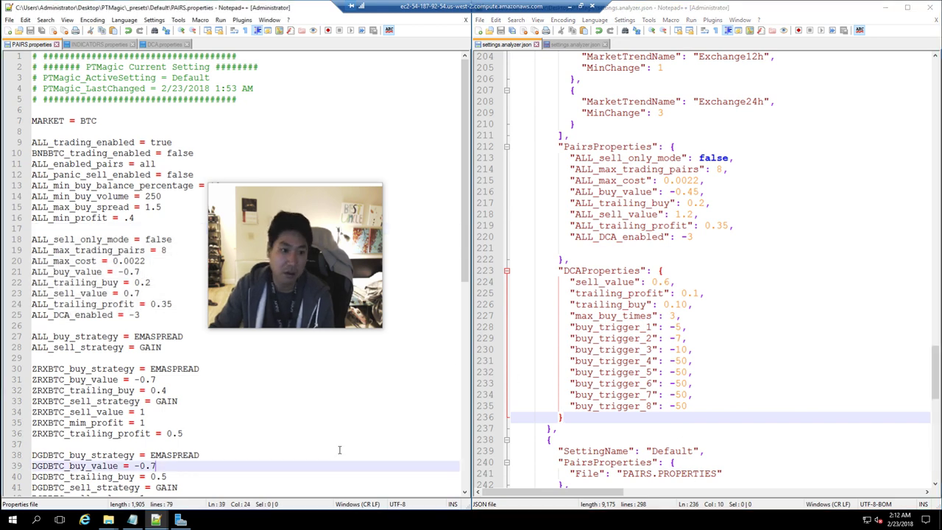
click(164, 44)
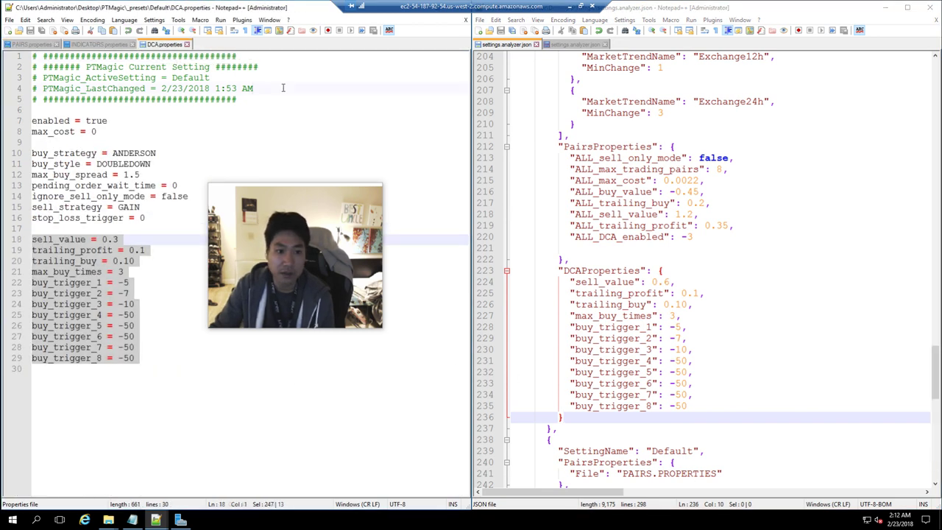
click(254, 89)
scroll(496, 72, up, 5)
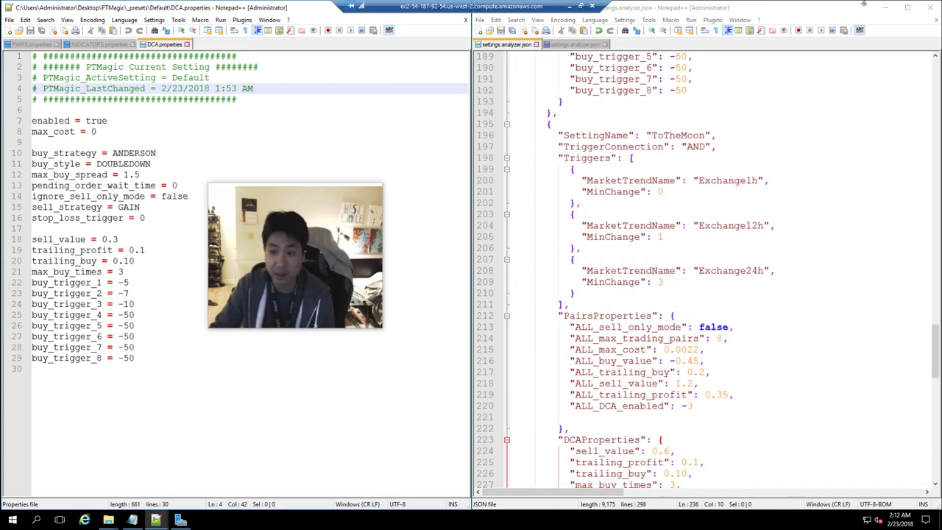
Step: Close the settings.analyzer.json editor without saving the _default settings copy, and clear the DCA.properties editor off the desktop
click(929, 8)
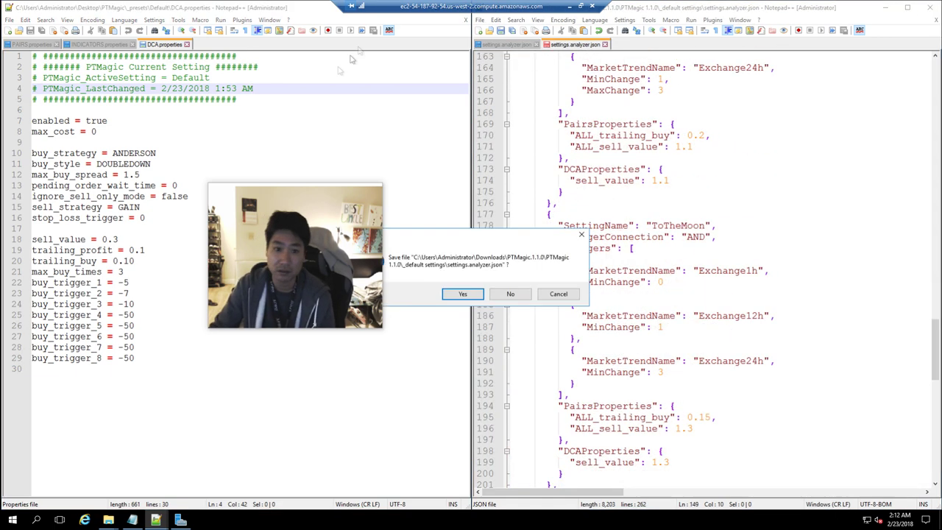
click(508, 295)
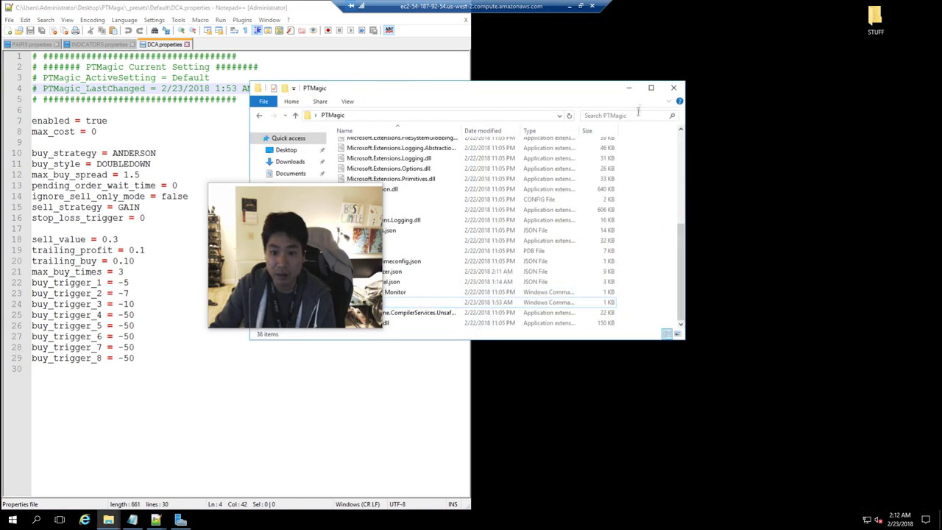
drag(719, 68, 868, 51)
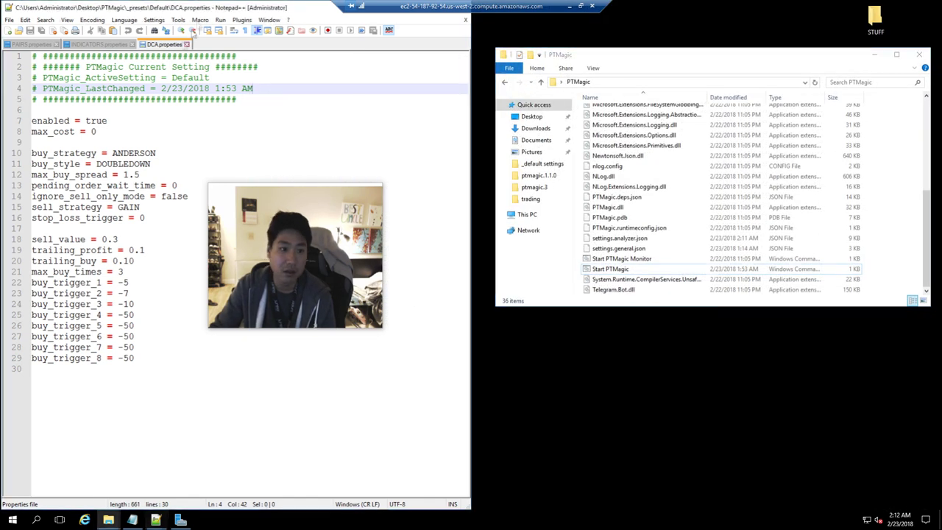
drag(461, 8, 319, 107)
click(319, 107)
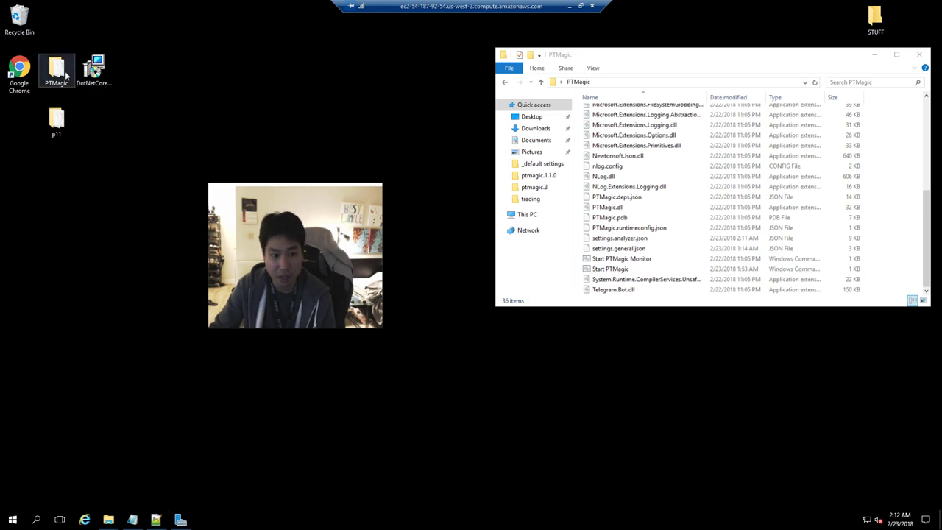
Step: Open the p11 folder on the desktop and launch Profit Trailer with Run-ProfitTrailer, letting its console run
double_click(57, 120)
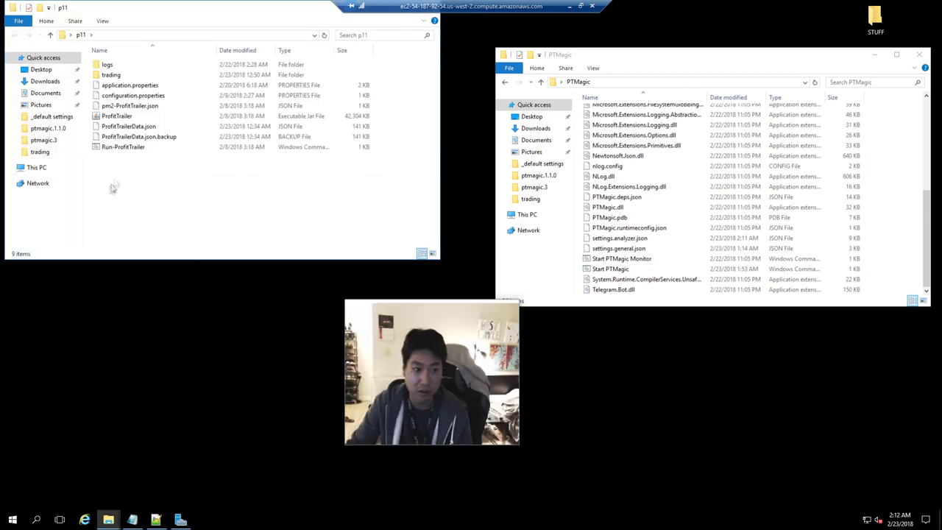
double_click(127, 147)
click(337, 240)
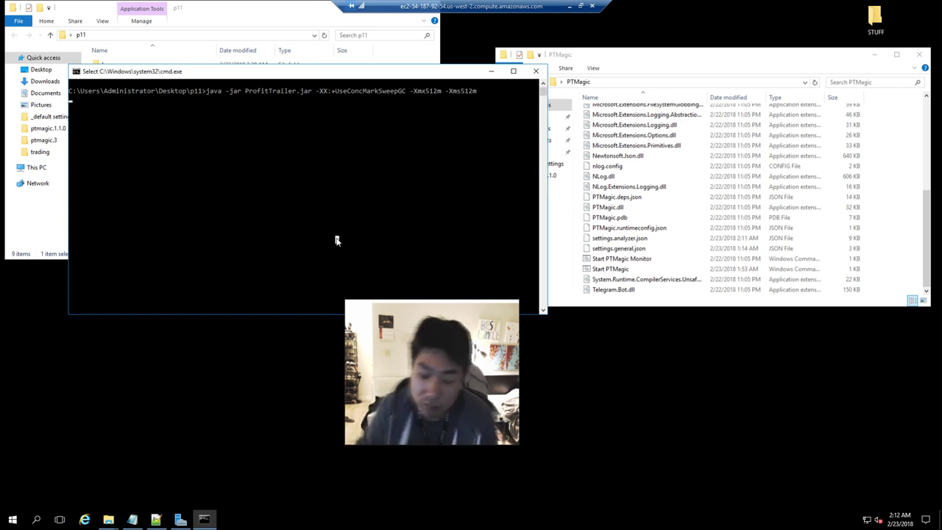
key(Return)
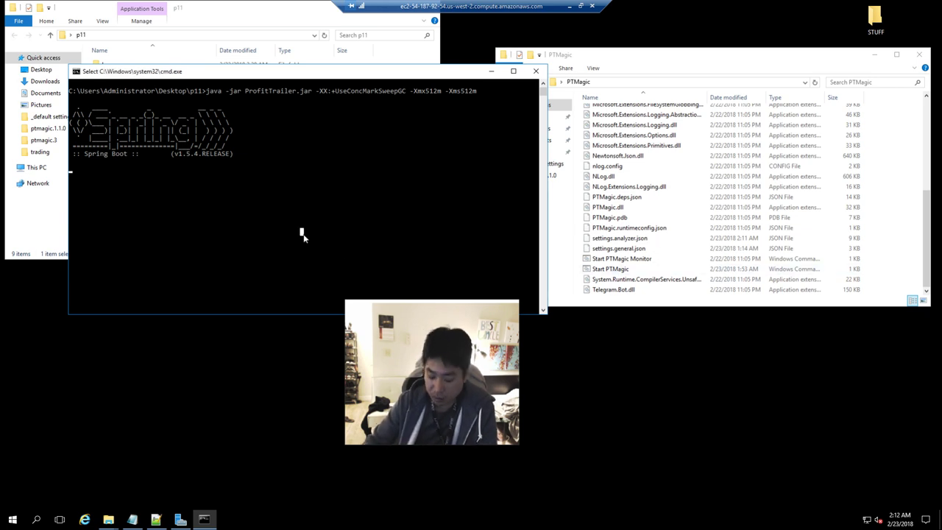
Step: Launch Start PTMagic from the PTMagic folder, follow its startup log and place its console beside the Profit Trailer console
click(598, 270)
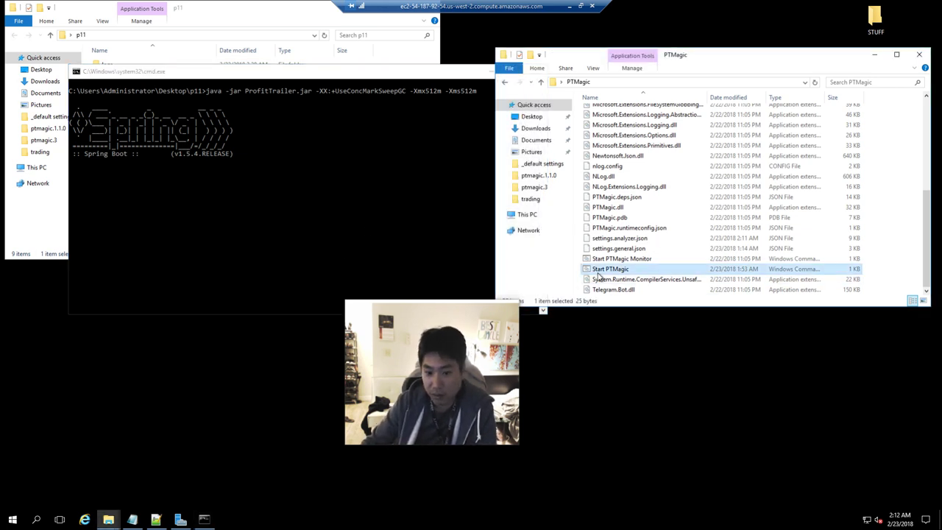
double_click(617, 270)
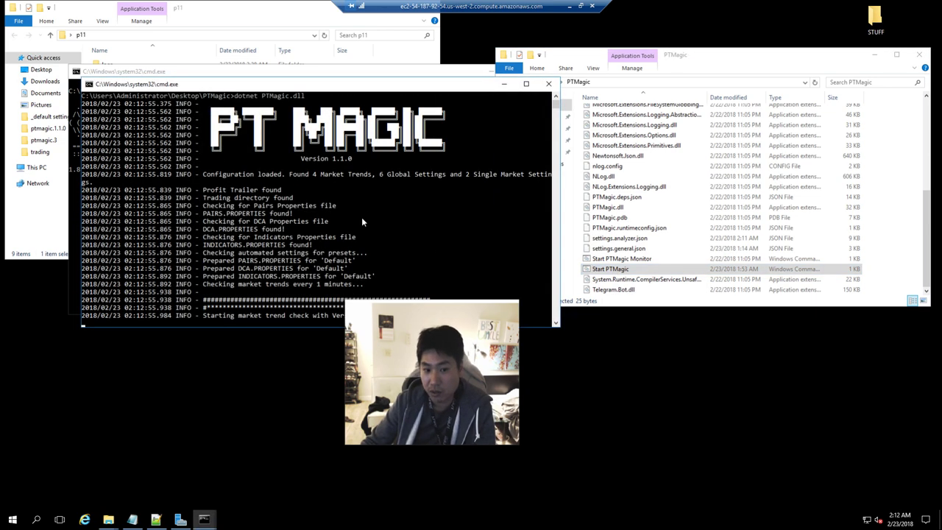
drag(347, 229, 372, 229)
click(353, 184)
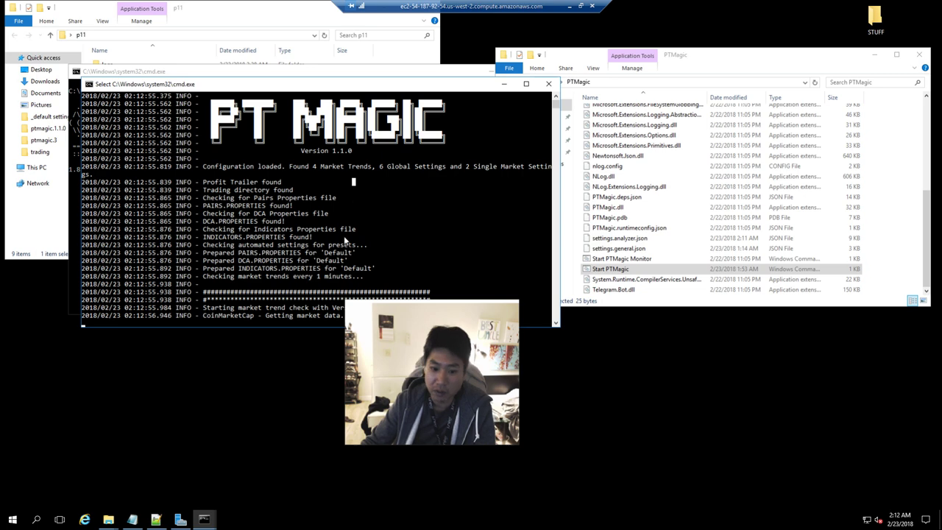
scroll(359, 265, down, 3)
click(349, 270)
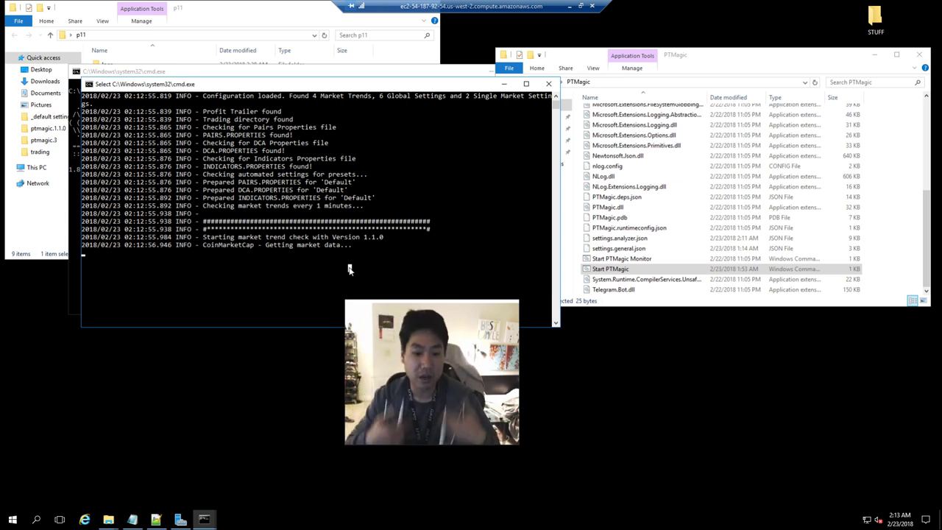
click(344, 237)
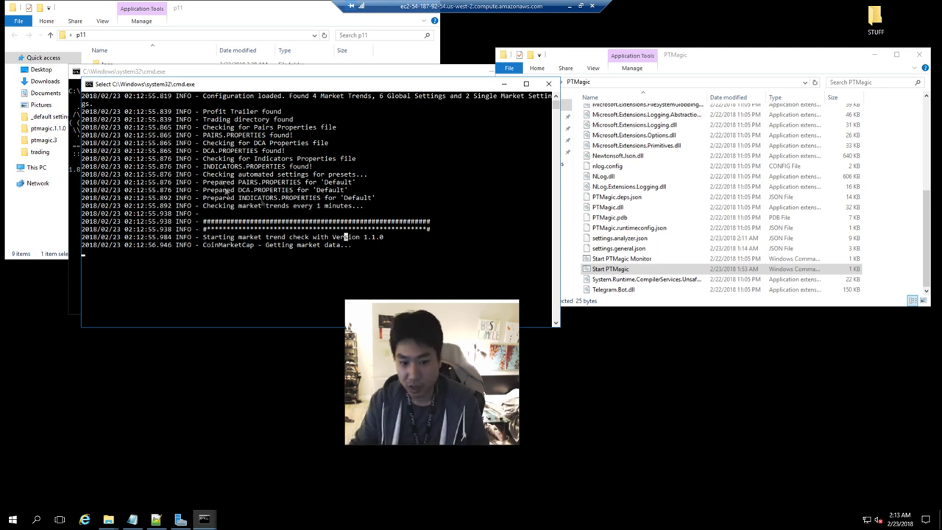
drag(332, 83, 477, 147)
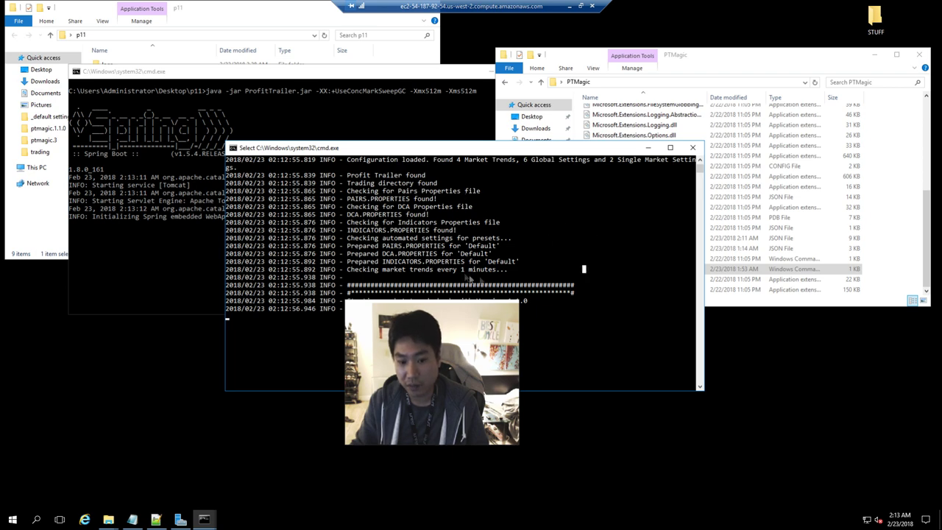
drag(583, 270, 579, 288)
click(513, 362)
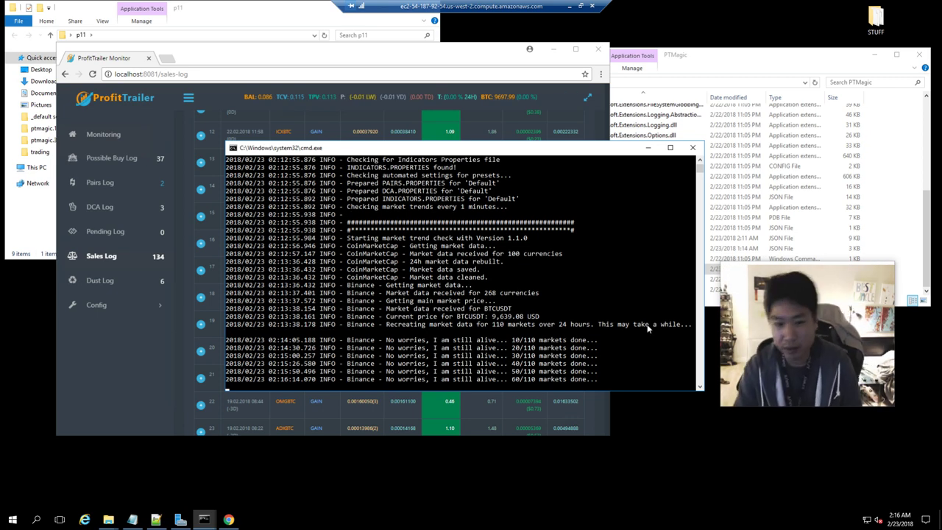
Step: Return the PTMagic folder listing to its beginning and open the trading folder inside p11
click(744, 74)
scroll(679, 141, up, 6)
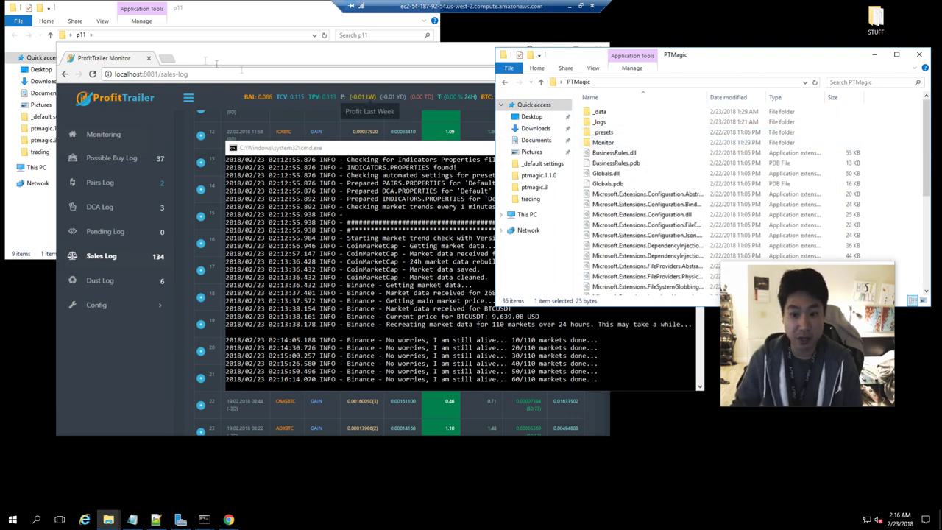
click(208, 15)
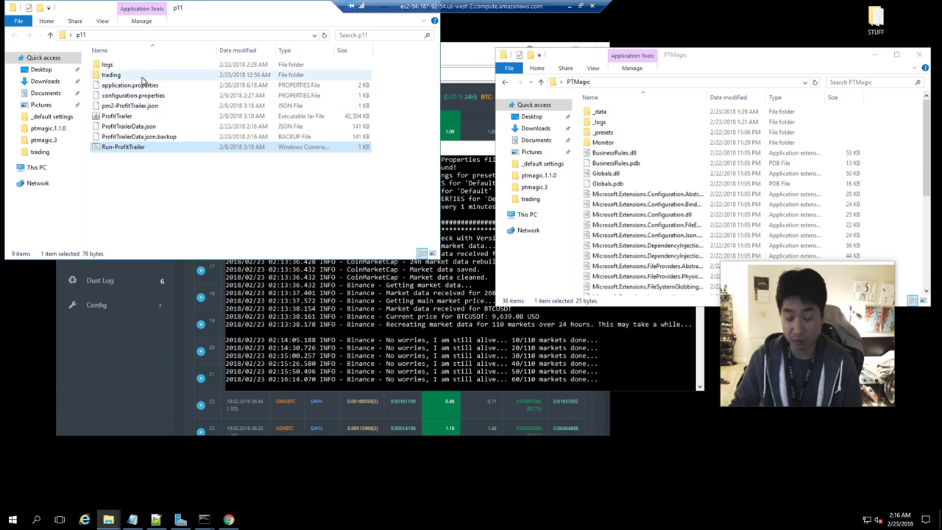
double_click(109, 75)
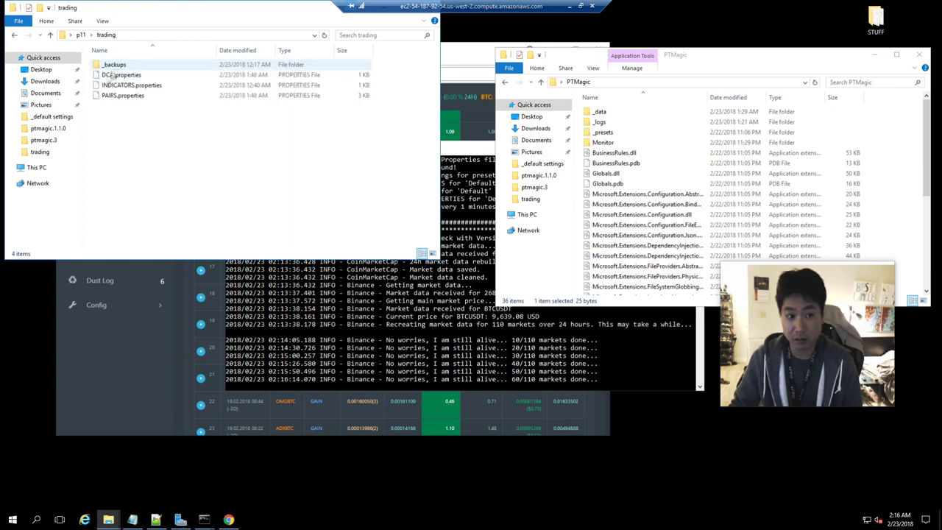
drag(125, 83, 125, 84)
click(162, 139)
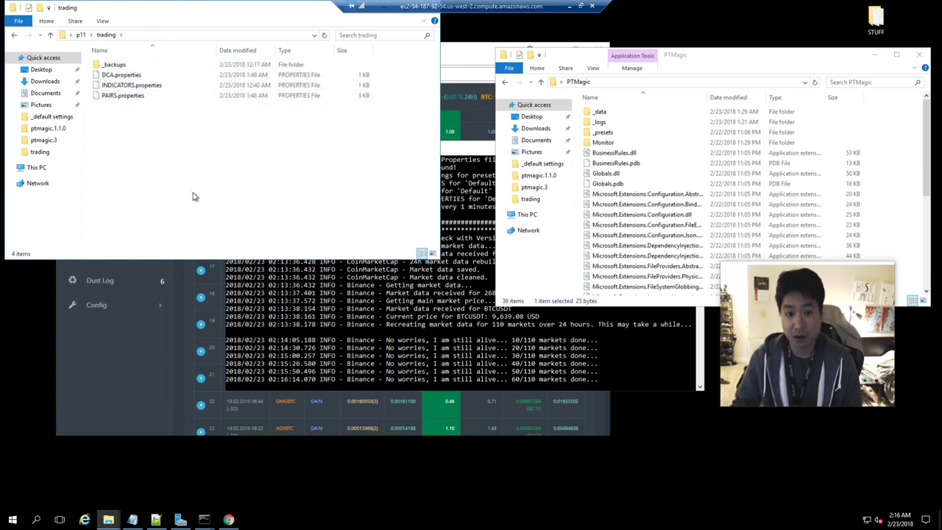
Step: Open the Default preset folder inside PTMagic's _presets folder
click(653, 89)
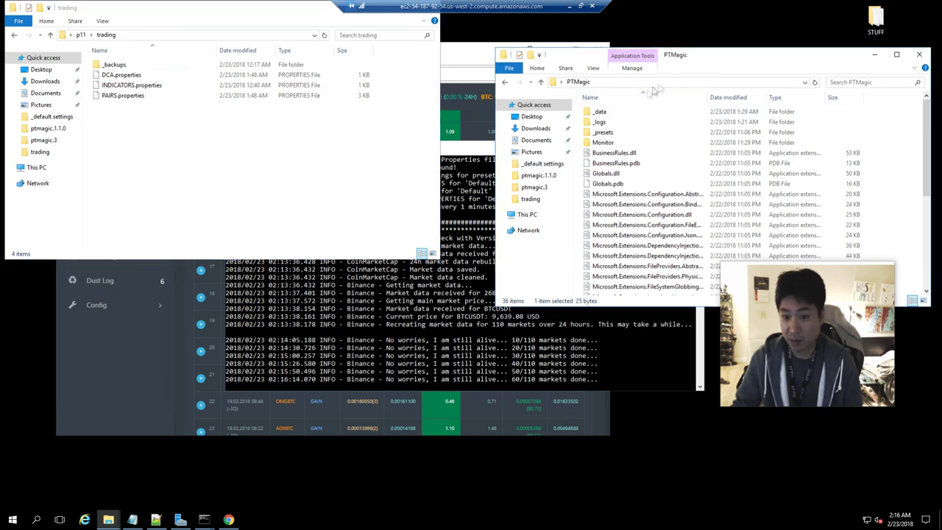
double_click(600, 133)
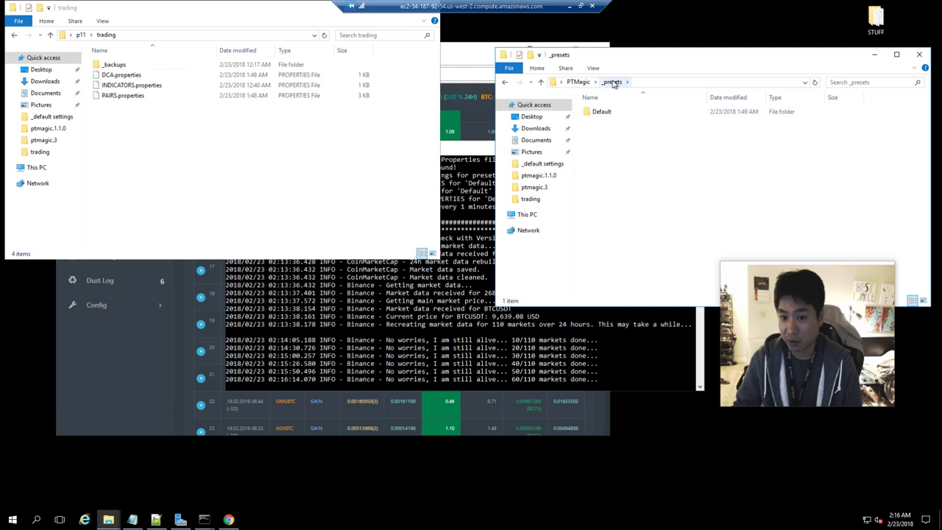
double_click(601, 111)
Step: Compare the DCA, INDICATORS and PAIRS properties files in p11's trading folder with the Default preset's files and check PTMagic's progress
drag(369, 137, 132, 92)
drag(166, 143, 135, 116)
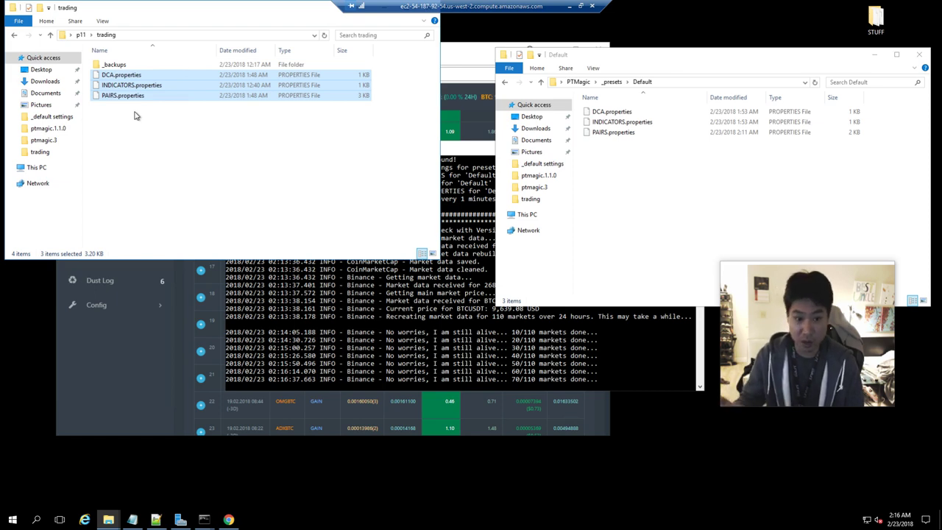
click(425, 323)
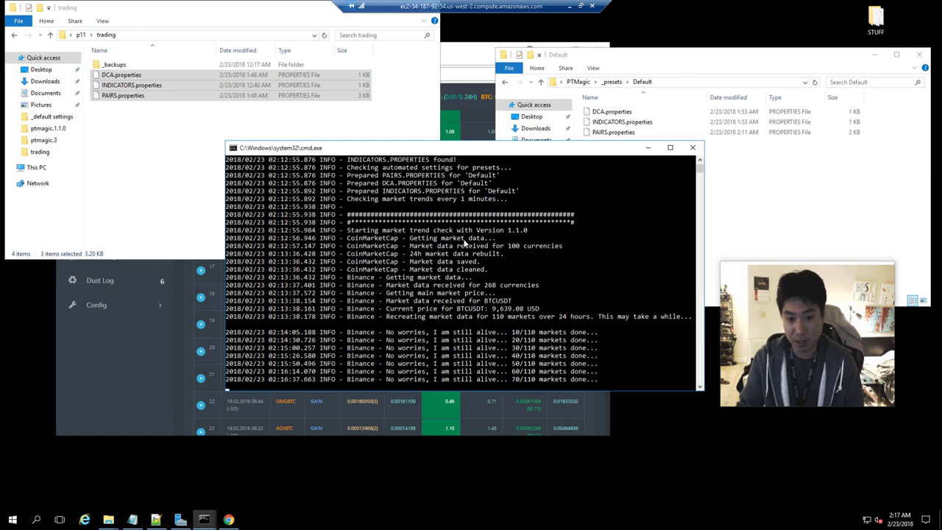
click(840, 211)
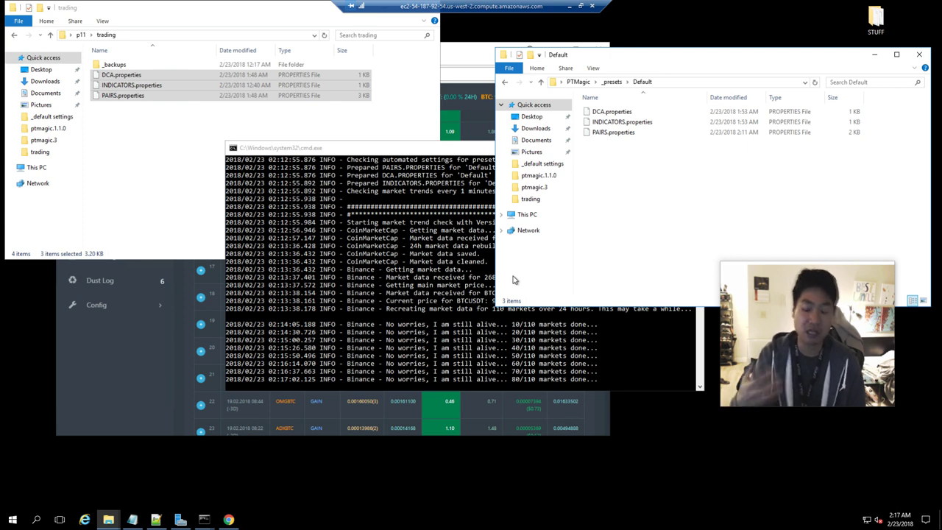
click(198, 153)
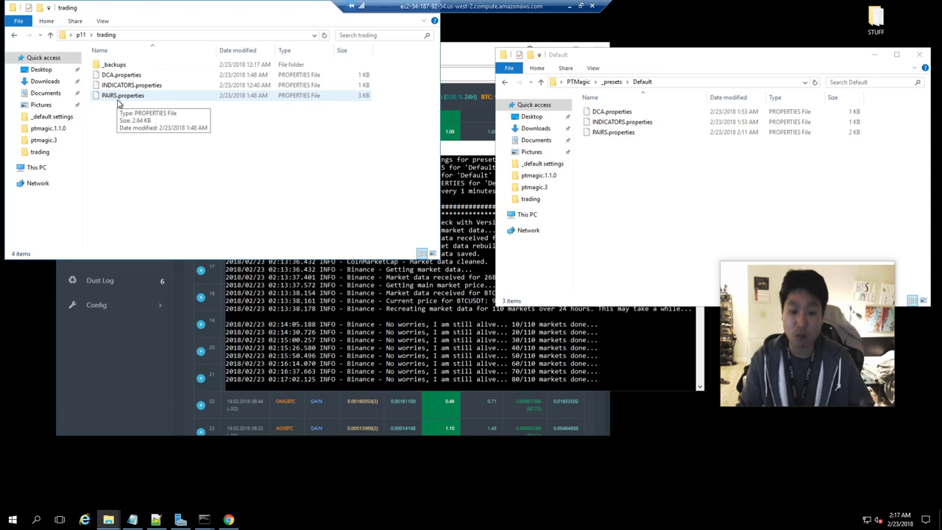
Step: Check that PTMagic's first run is done, then run Start PTMagic Monitor from the PTMagic folder, accepting the security warning
drag(347, 355, 486, 364)
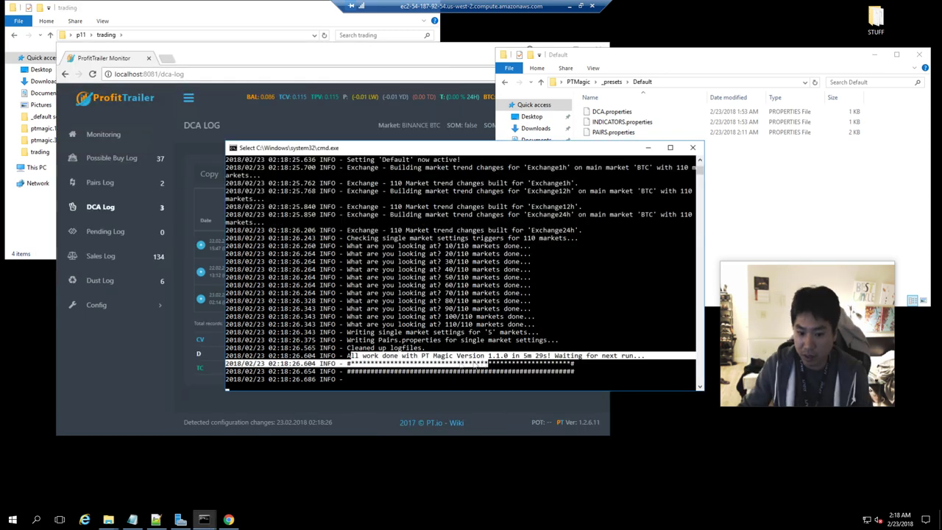
click(711, 284)
click(578, 82)
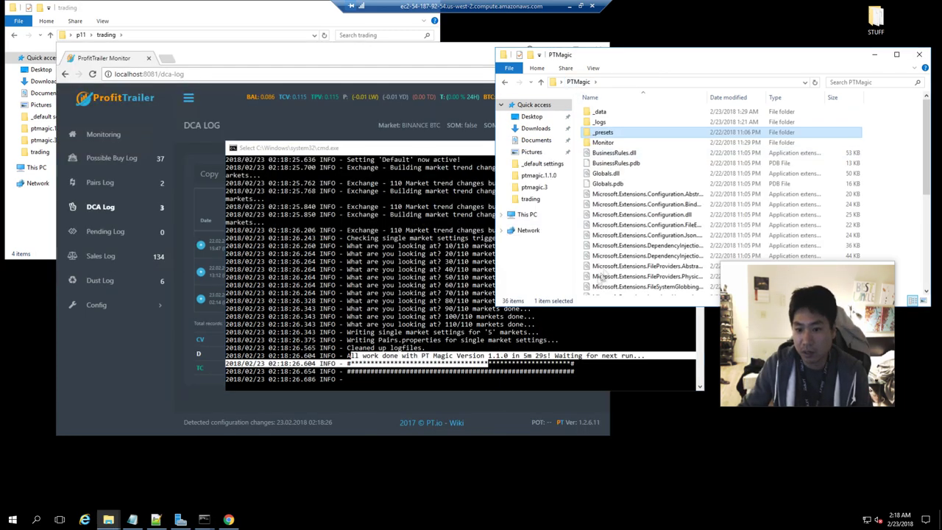
scroll(621, 250, down, 5)
click(624, 259)
double_click(624, 259)
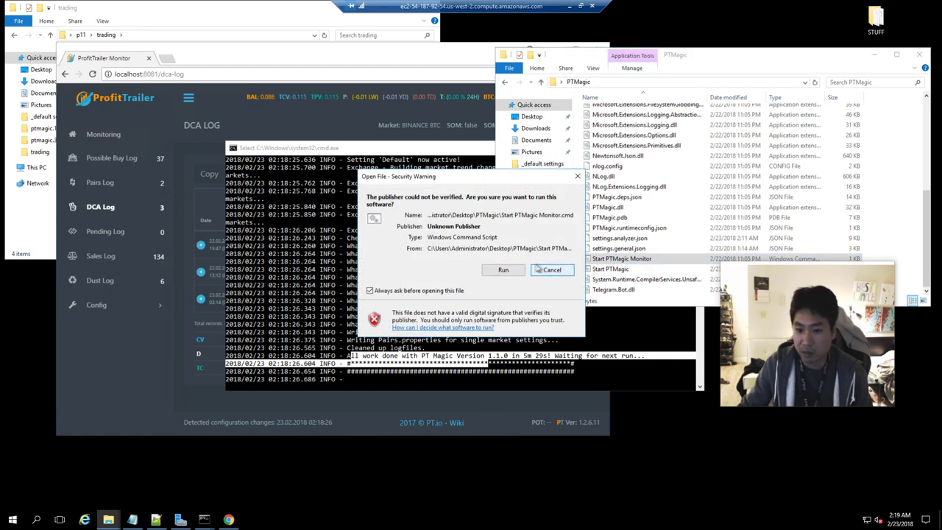
click(505, 270)
Step: Rearrange the PTMagic and Monitor console windows so the Monitor's startup output is in front and readable
drag(368, 123, 437, 228)
drag(427, 151, 290, 93)
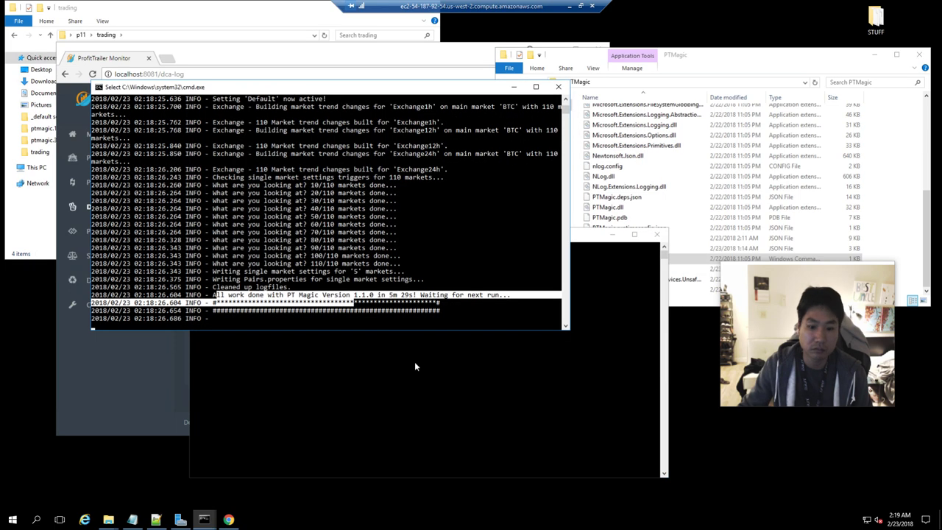
click(416, 361)
drag(383, 237, 337, 222)
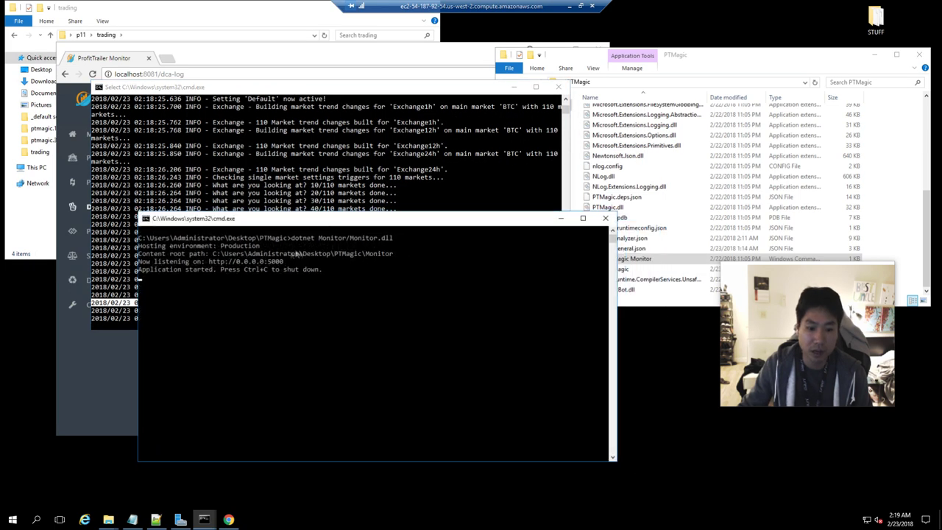
drag(250, 263, 274, 267)
click(211, 264)
click(206, 262)
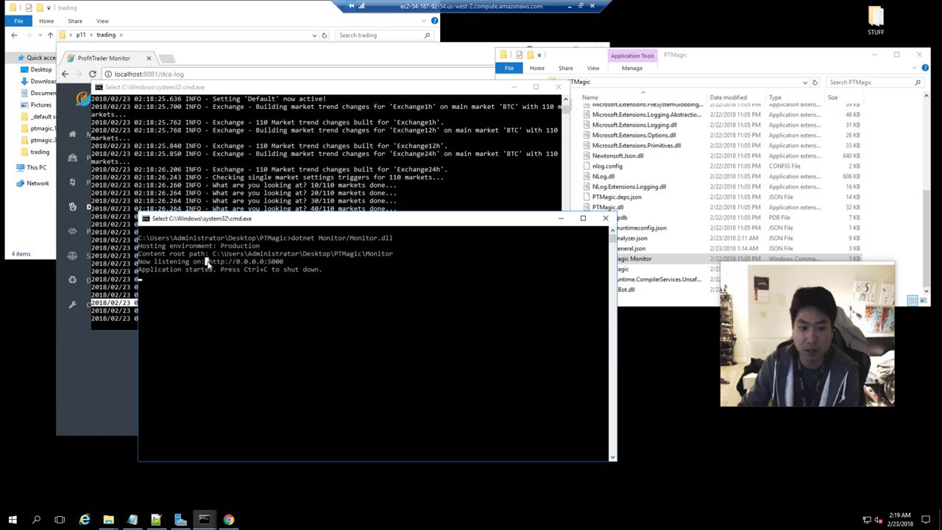
drag(211, 263, 280, 265)
right_click(281, 261)
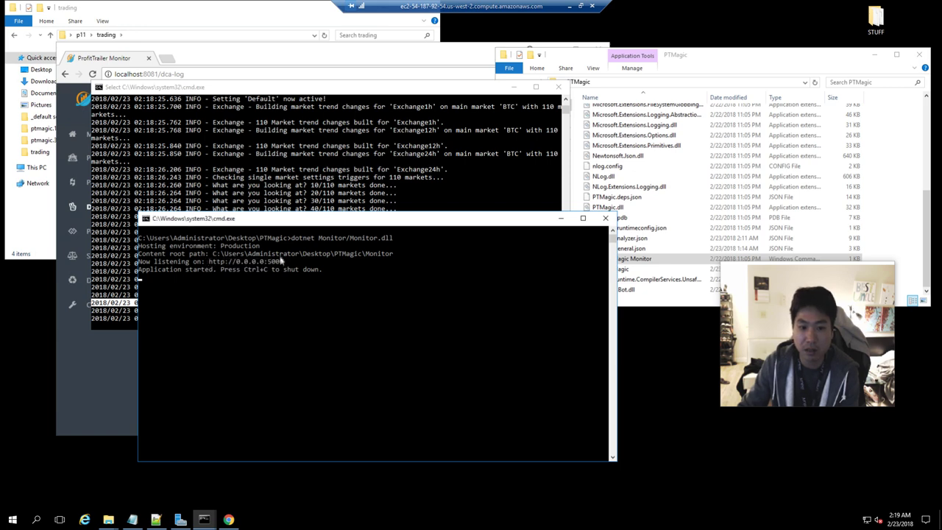
click(168, 58)
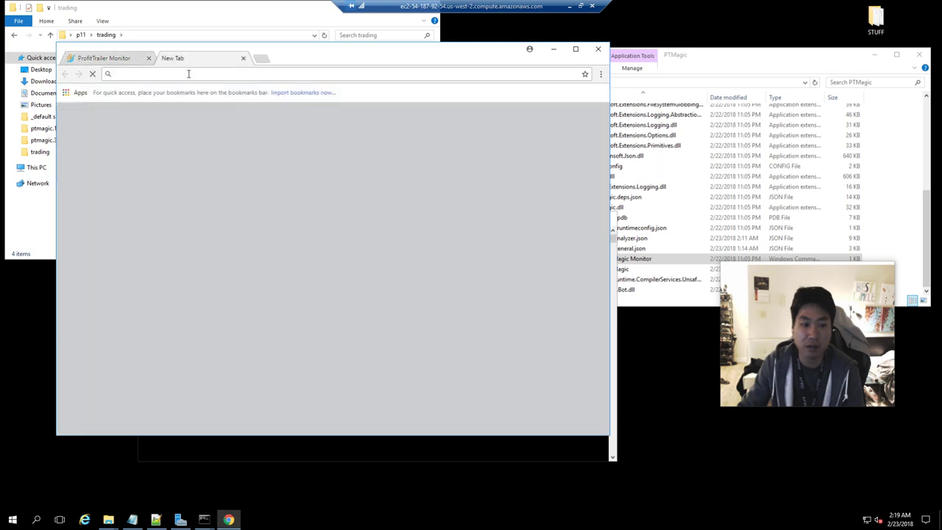
text(http://0.0.0.0:5000)
key(Return)
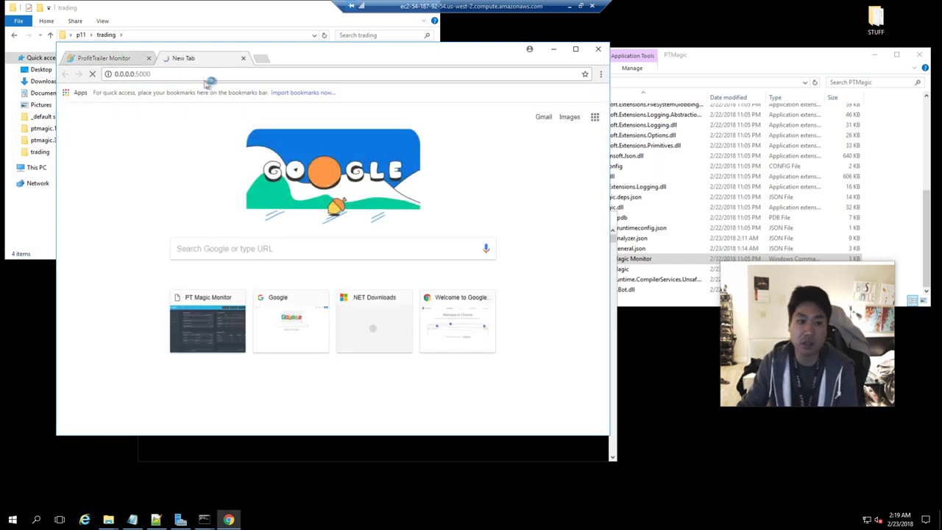
Step: Load the PT Magic Monitor at localhost:5000 in the browser tab
key(ctrl+l)
text(local)
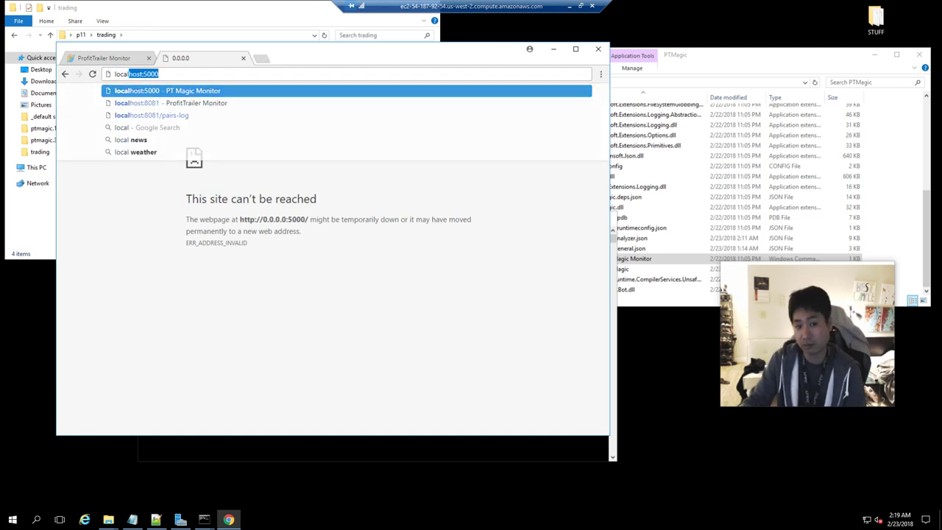
key(Return)
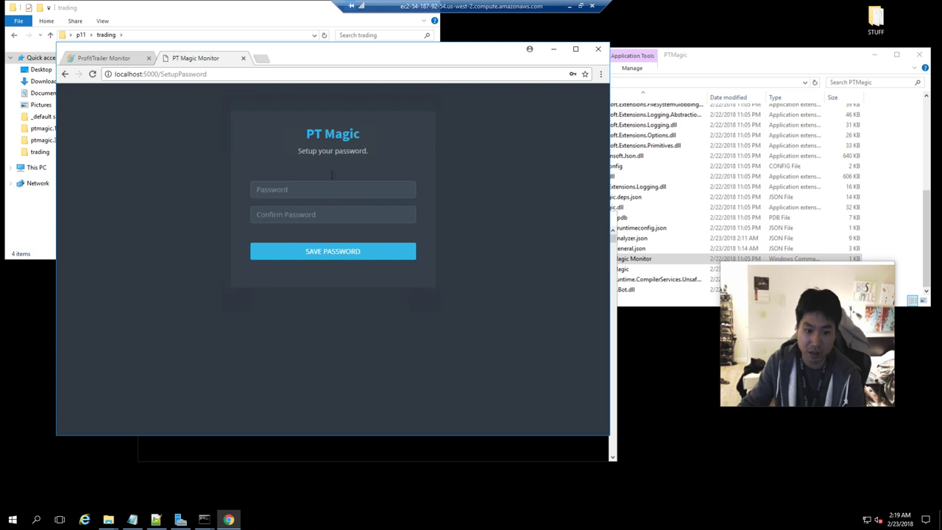
Step: Enter and confirm a new PT Magic Monitor password, save it, and log in to the dashboard
click(323, 188)
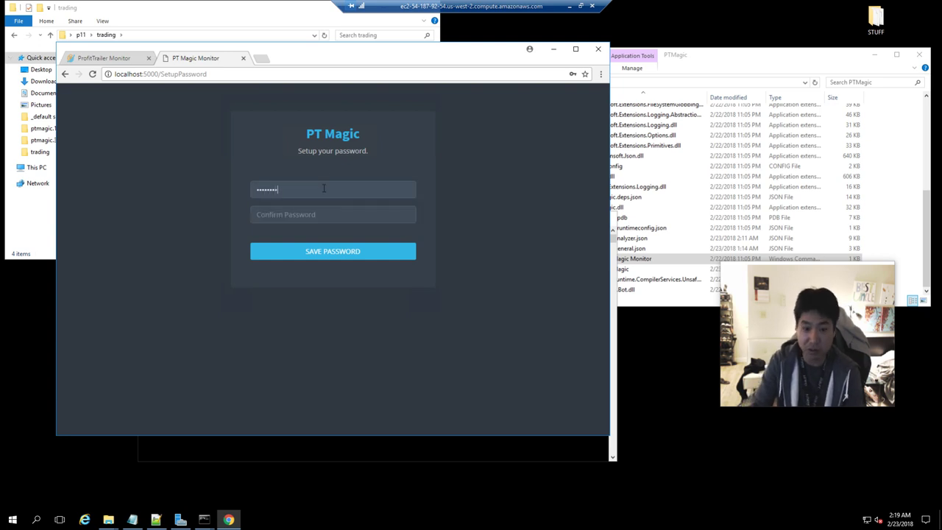
key(Tab)
text(••)
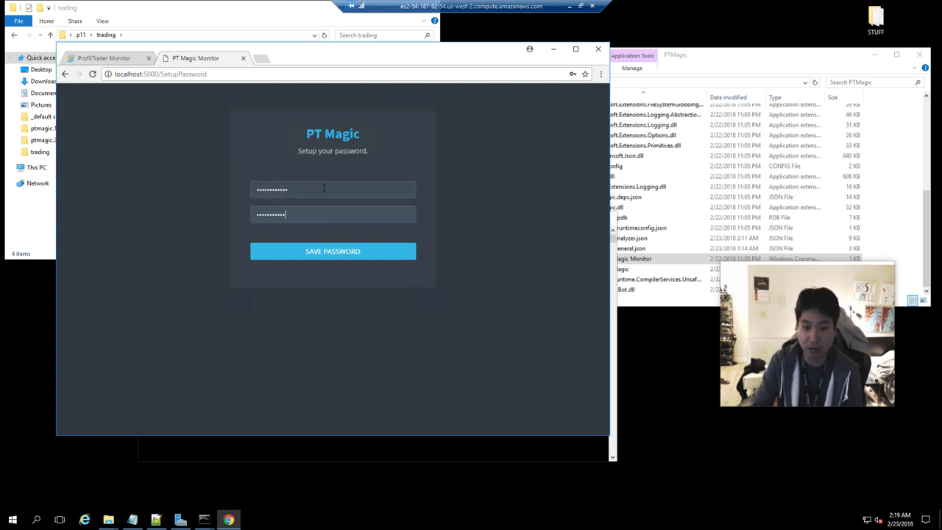
key(Return)
click(485, 156)
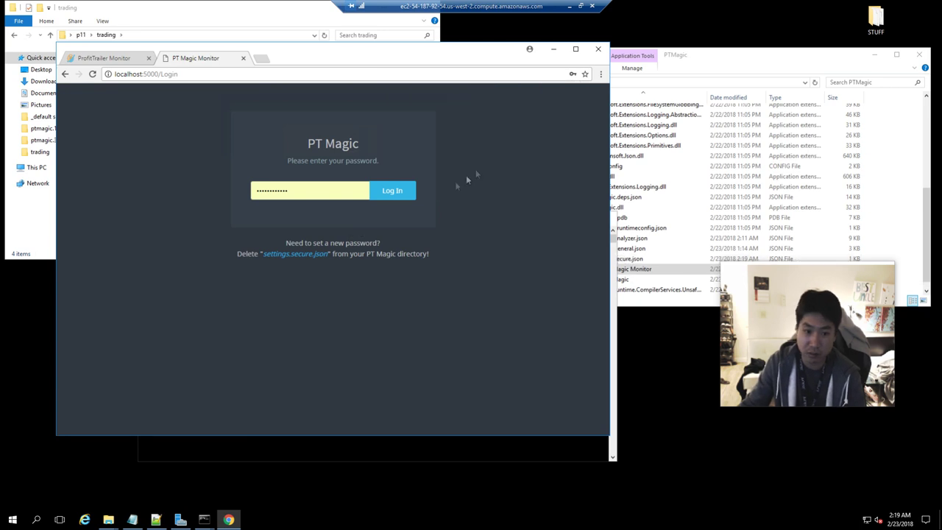
click(388, 196)
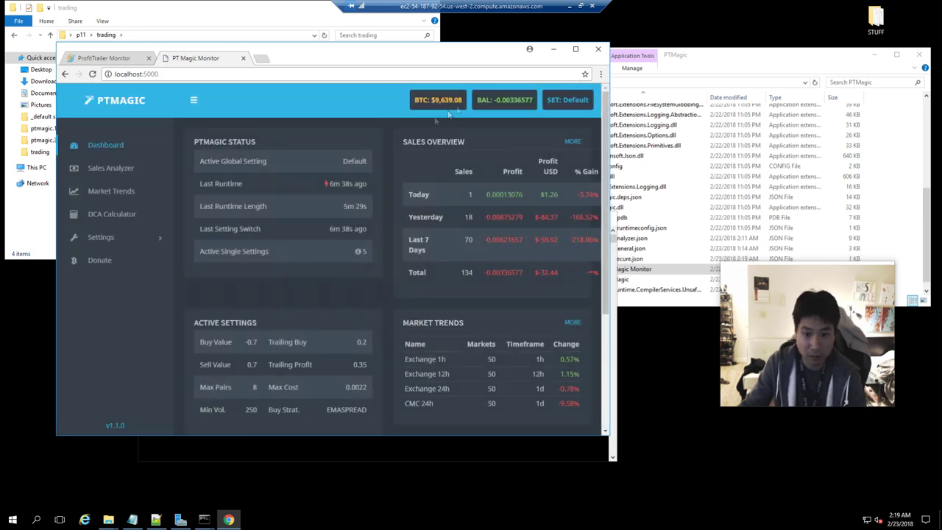
Step: Maximize the browser window and check the active global setting shown on the PTMagic dashboard
click(576, 49)
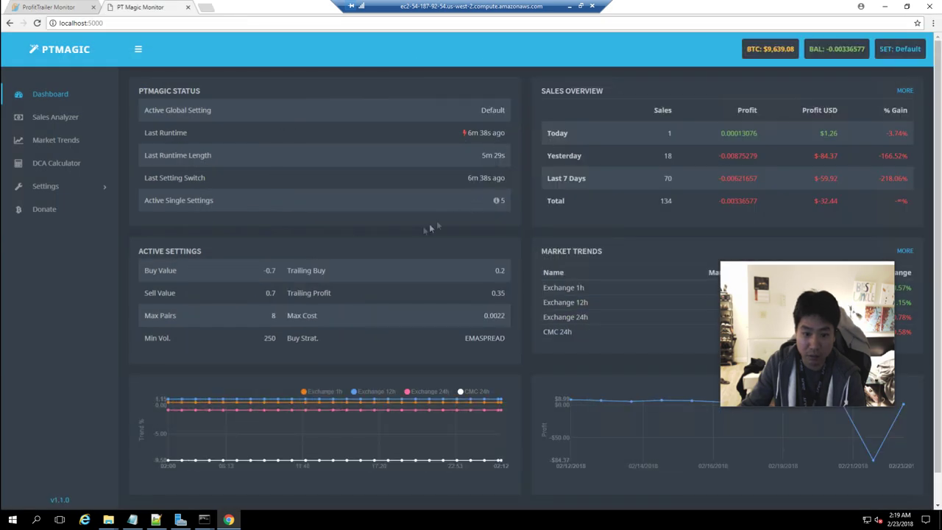
drag(886, 48, 923, 50)
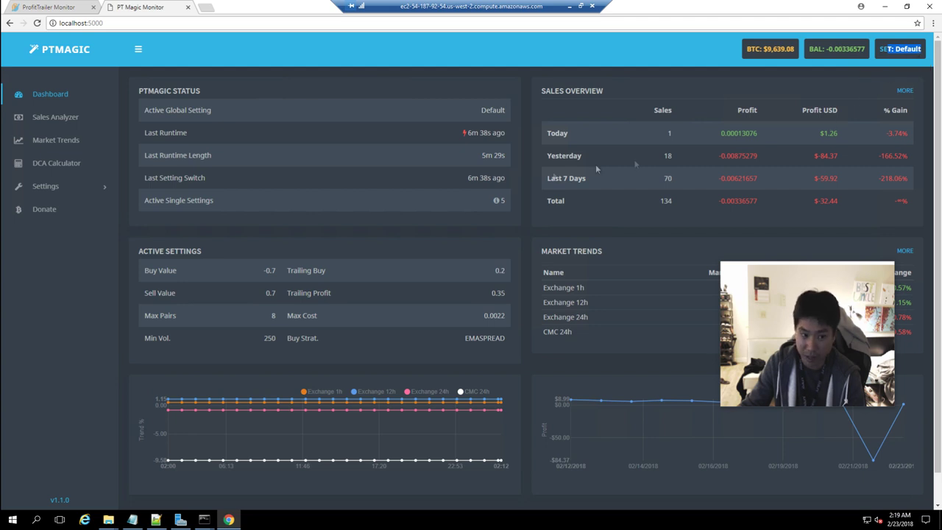
Step: Switch to Notepad++, close the open settings.general.json and appsettings.json files, and exit the editor
click(156, 520)
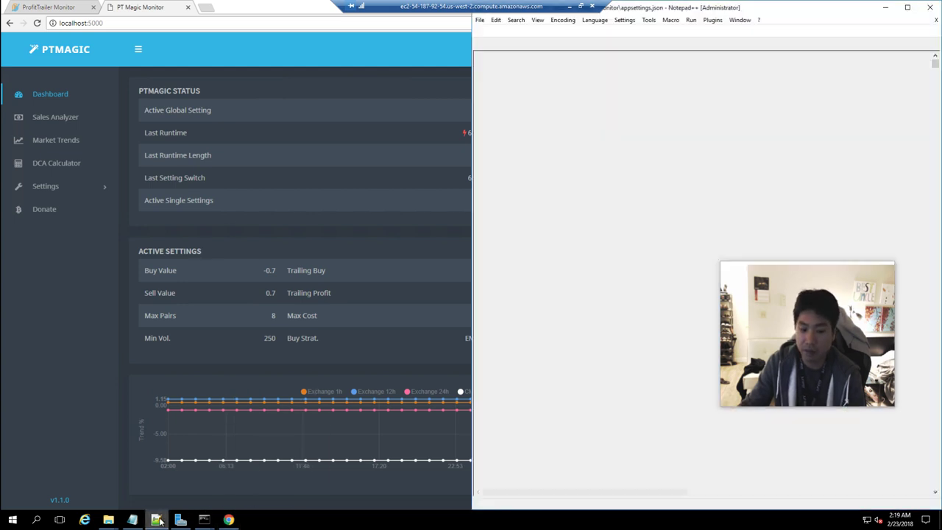
click(524, 44)
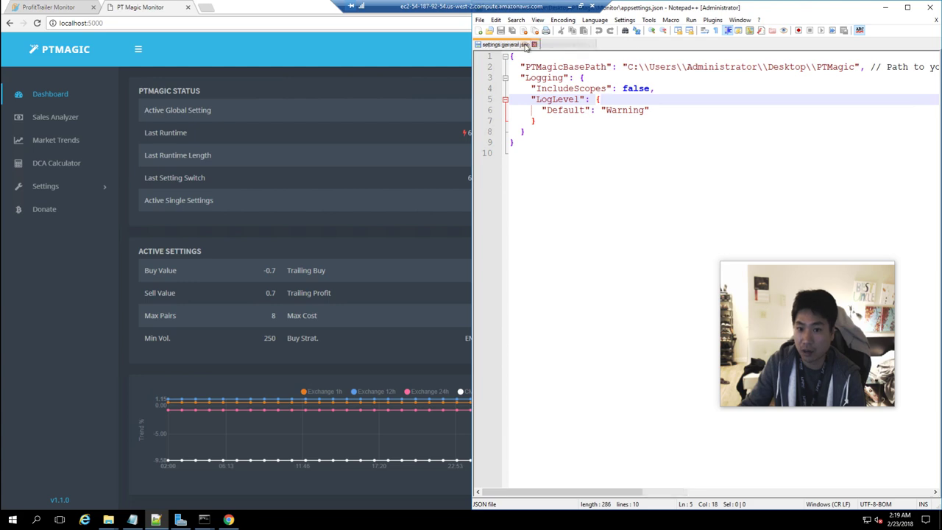
click(535, 44)
drag(740, 11, 499, 107)
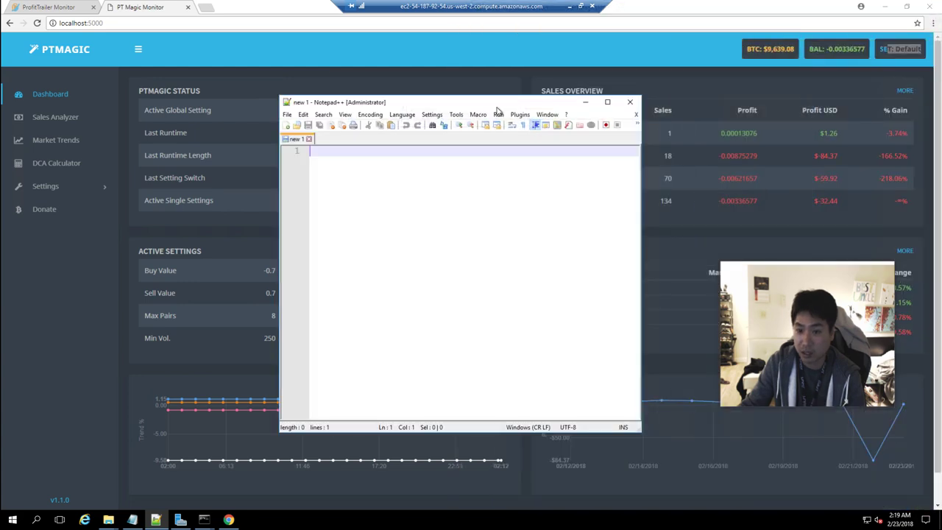
click(632, 103)
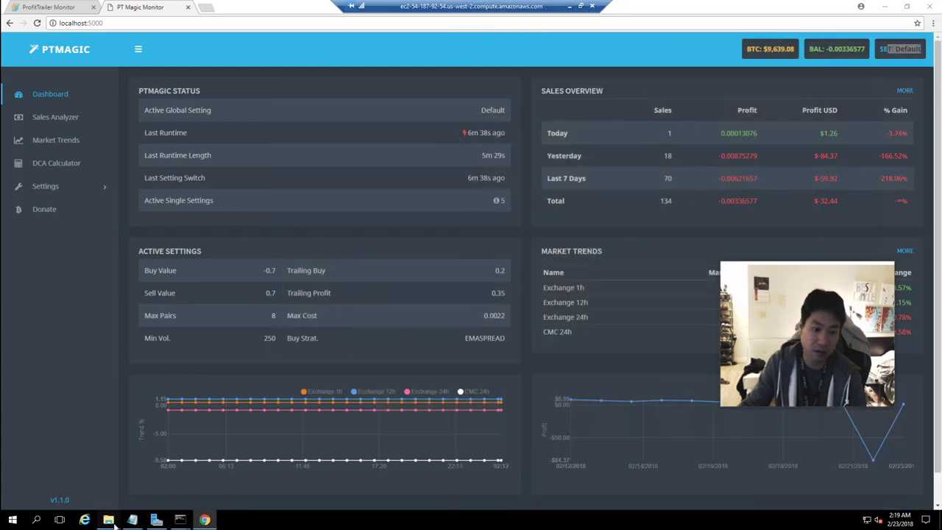
Step: Restore the browser to its smaller size and open PAIRS.properties from the p11 trading folder in Notepad++
mouse_move(110, 520)
mouse_move(133, 501)
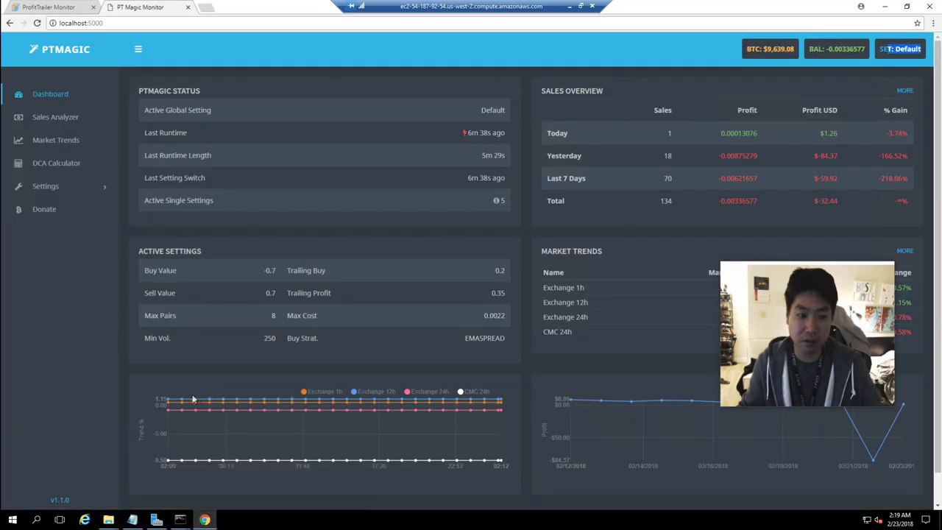
click(108, 521)
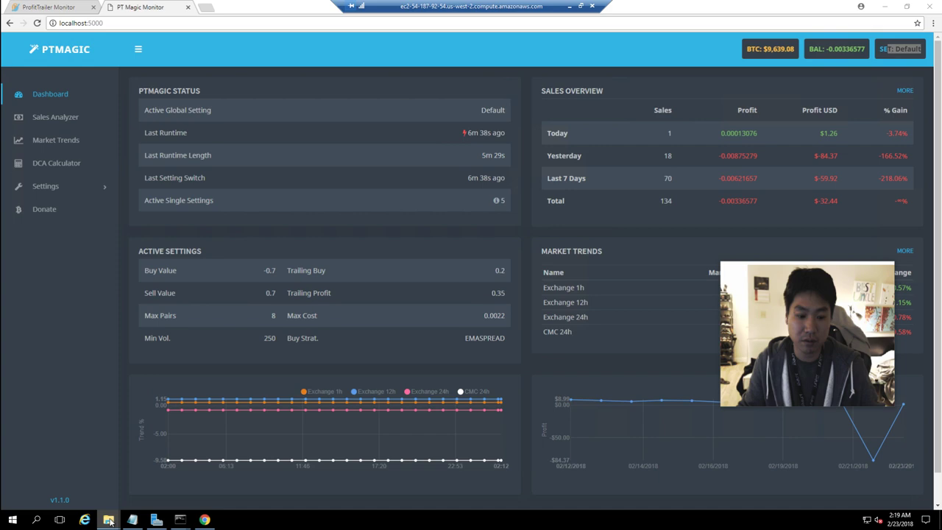
right_click(108, 520)
click(73, 351)
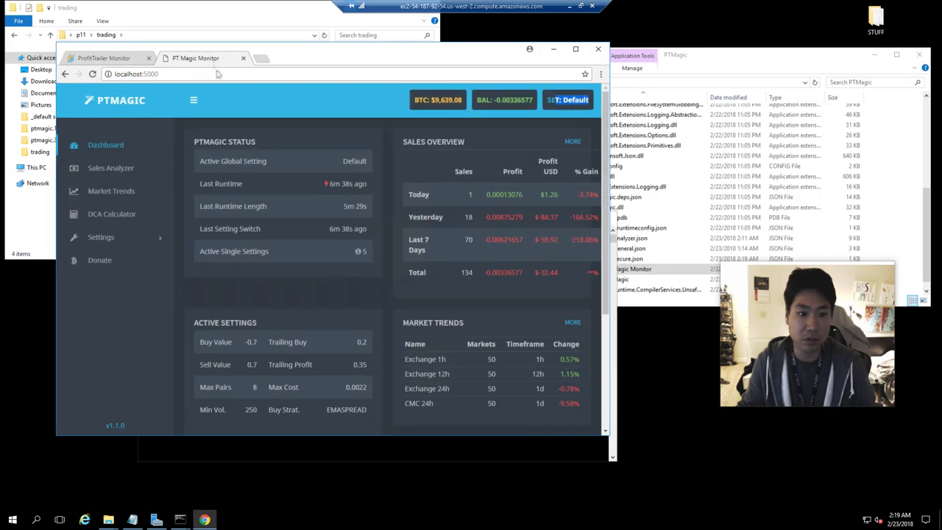
click(208, 19)
click(126, 96)
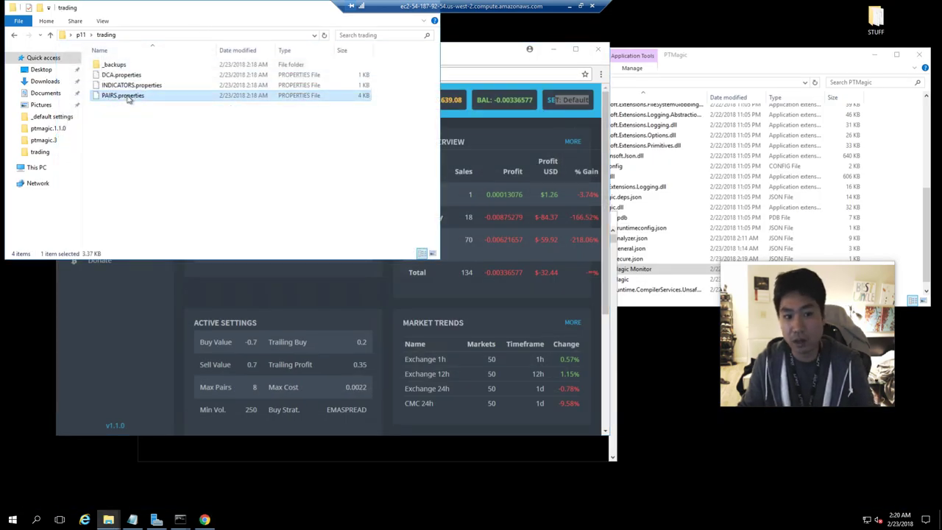
right_click(127, 98)
click(151, 111)
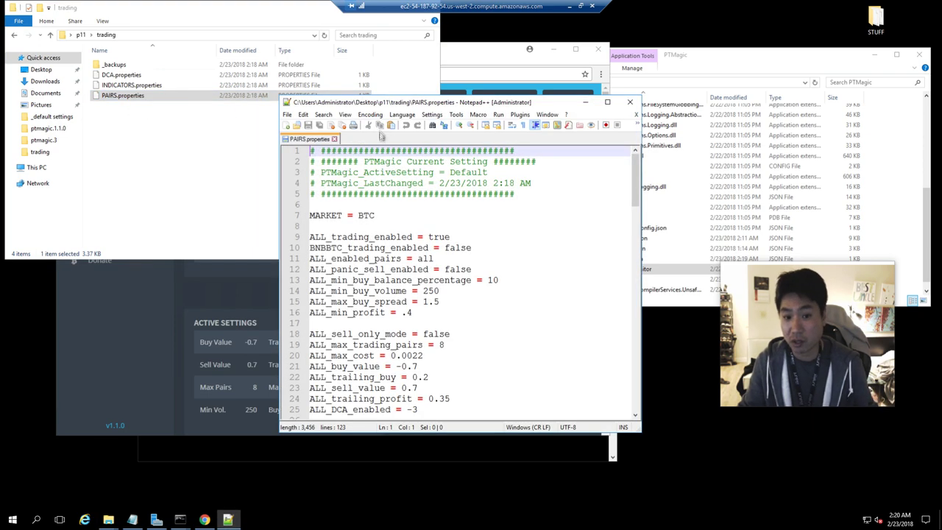
Step: Move and enlarge the Notepad++ window, and examine the PTMagic header and ALL_ trading settings in PAIRS.properties
drag(520, 104, 330, 63)
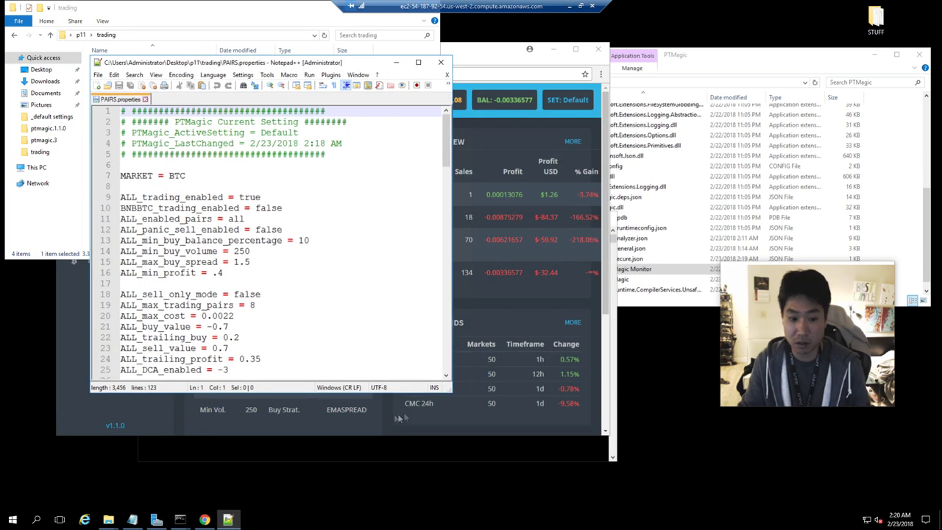
drag(446, 389, 731, 498)
click(234, 348)
click(250, 358)
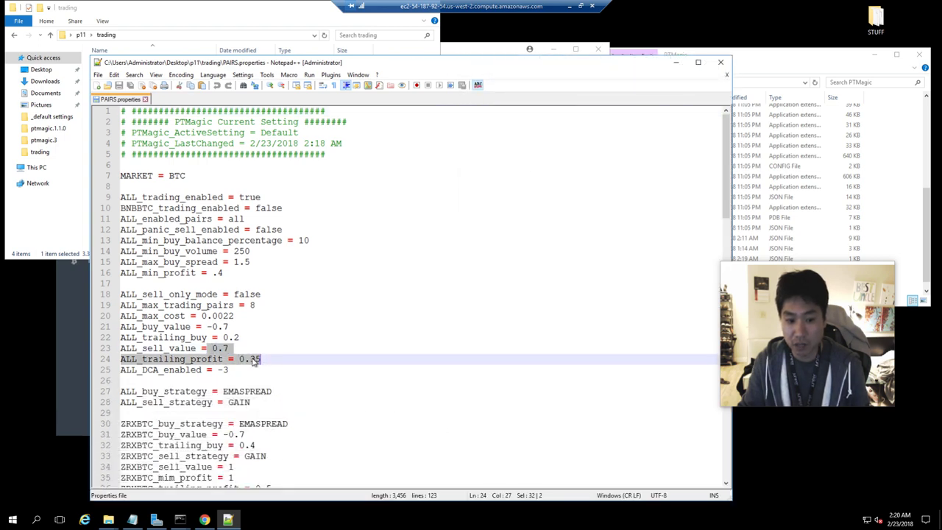
scroll(267, 324, down, 3)
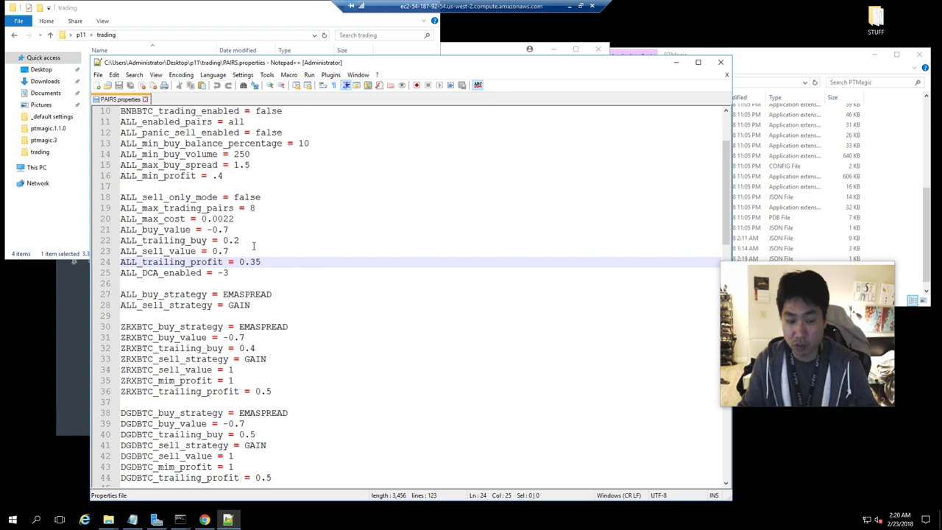
scroll(253, 246, up, 3)
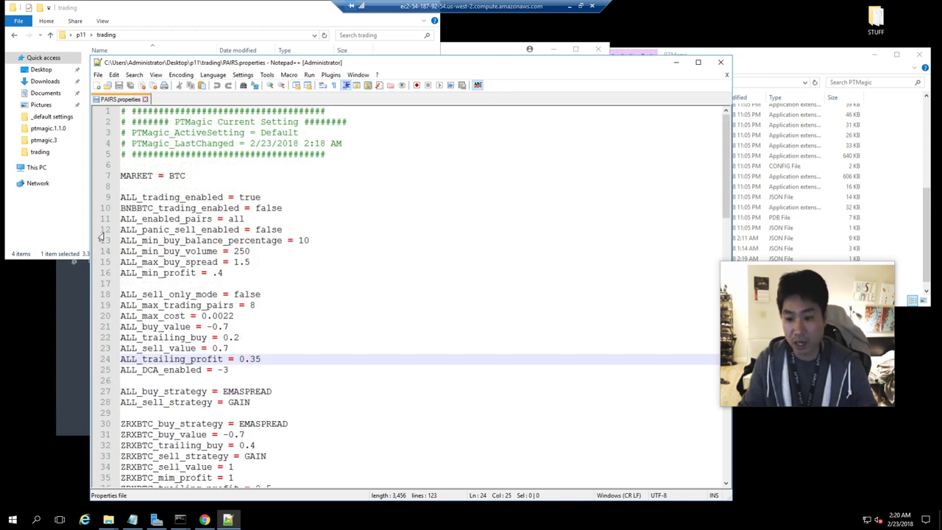
Step: Open the Default folder within PTMagic's _presets, and check the active global setting in a widened PT Magic Monitor window
click(760, 51)
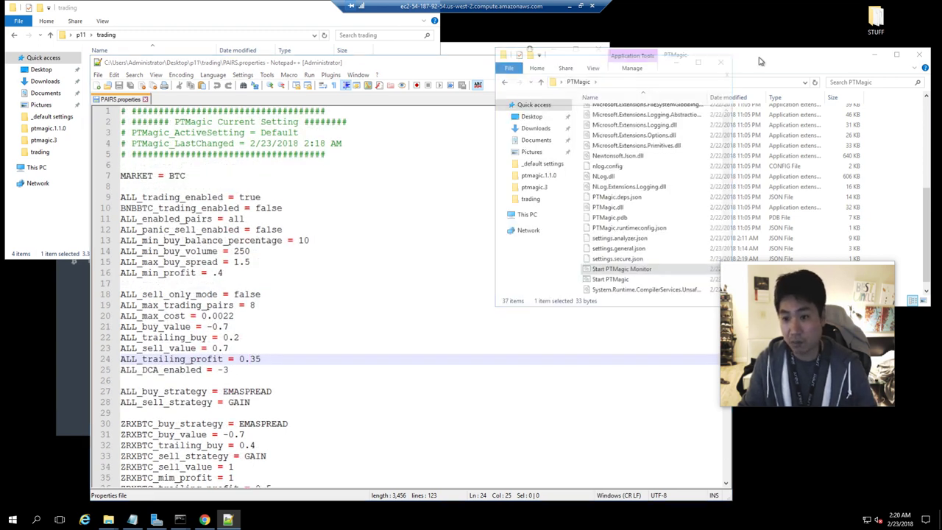
scroll(631, 145, up, 6)
double_click(605, 133)
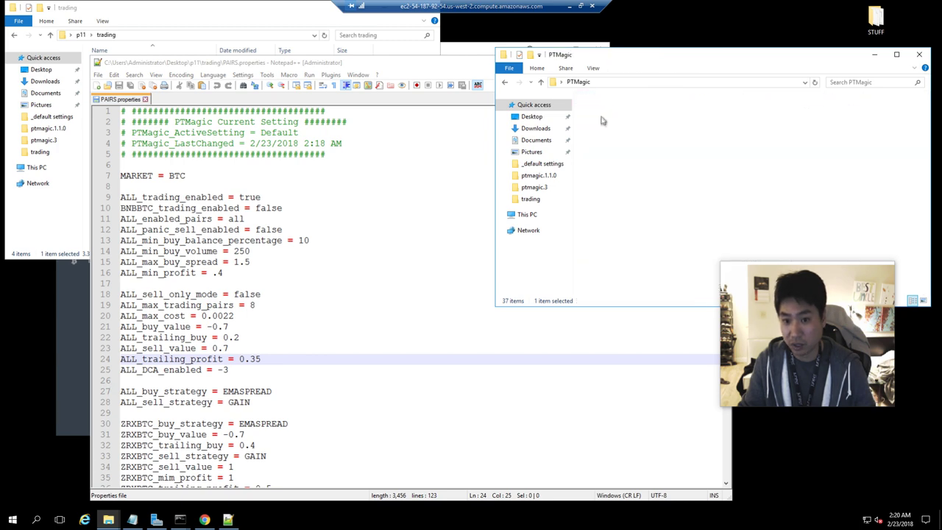
double_click(596, 111)
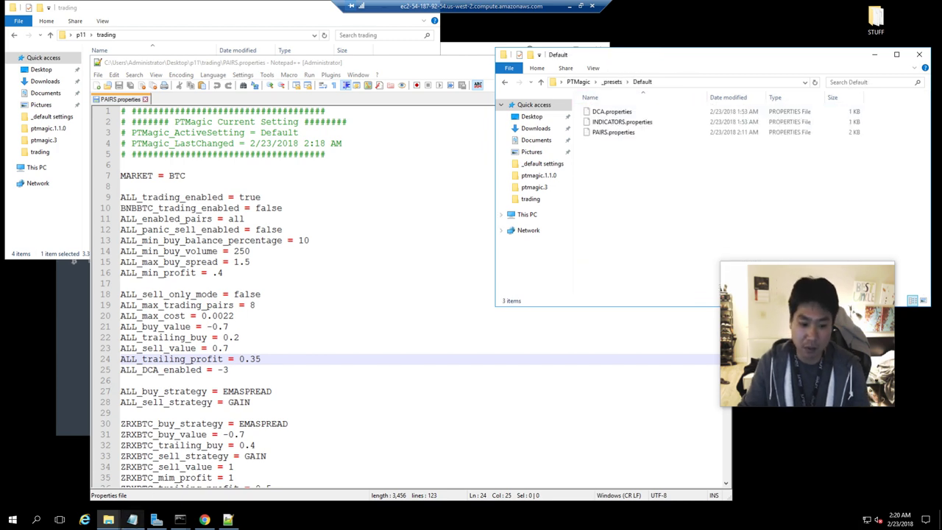
click(73, 427)
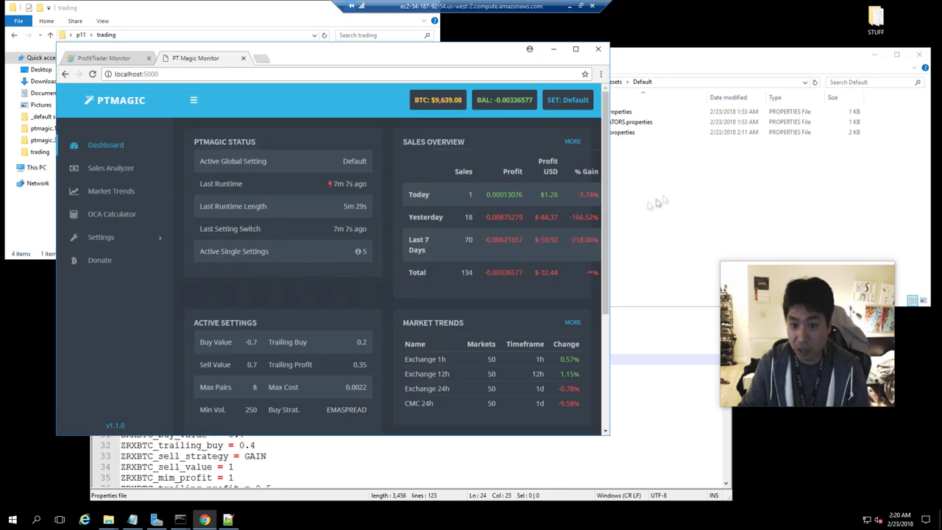
drag(784, 208, 783, 209)
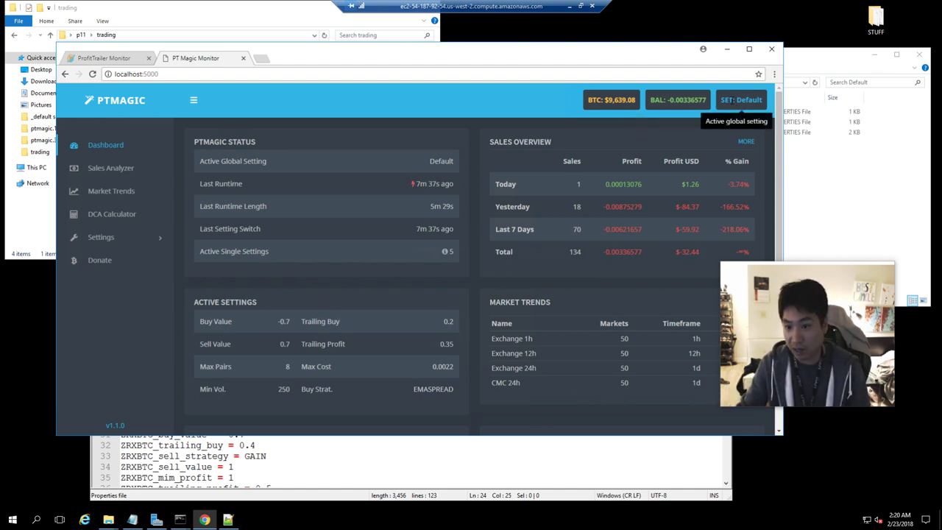
Step: Review PAIRS.properties in Notepad++ from the ALL_ buy and sell strategies down to the PTMagic_SingleMarketSettings section
click(382, 454)
scroll(295, 442, down, 2)
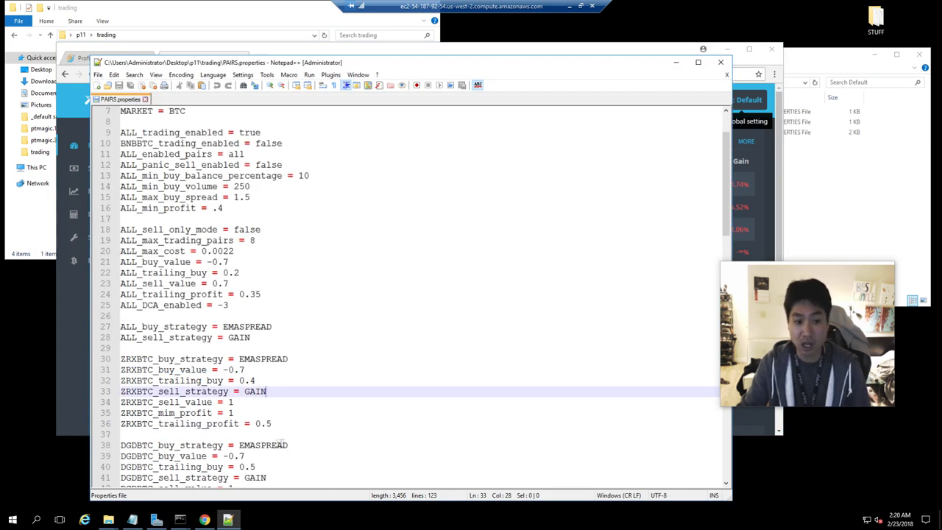
scroll(252, 306, up, 2)
scroll(223, 332, down, 3)
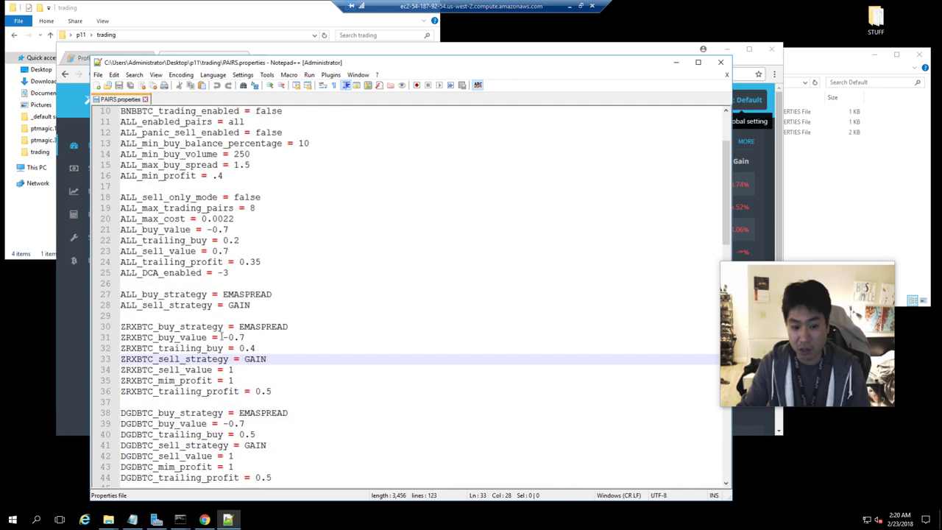
drag(127, 315, 364, 301)
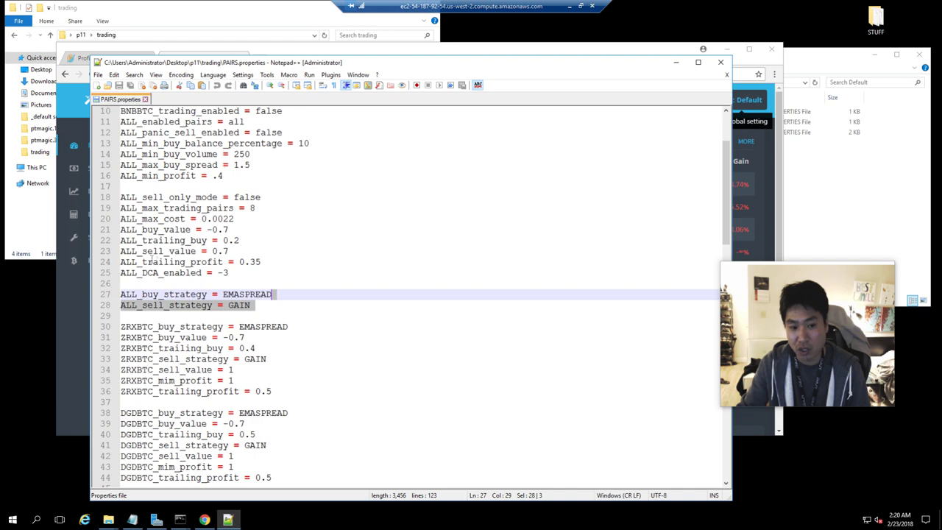
scroll(282, 295, down, 20)
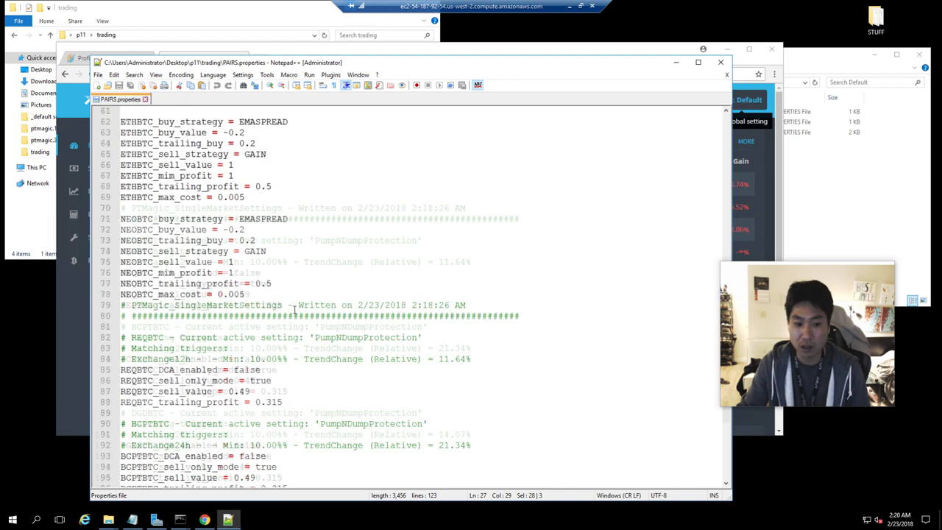